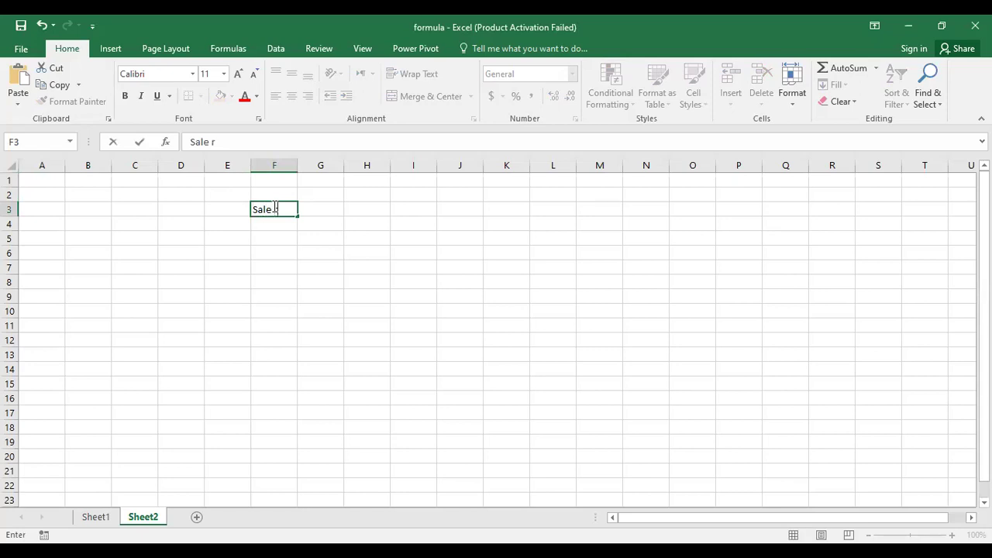
# Give the "Sale report" title in F3:G3 a yellow fill, merge and center it across both cells, and make it bold.
pyautogui.click(266, 250)
pyautogui.click(259, 206)
pyautogui.moveTo(302, 216); pyautogui.dragTo(308, 206)
pyautogui.click(221, 95)
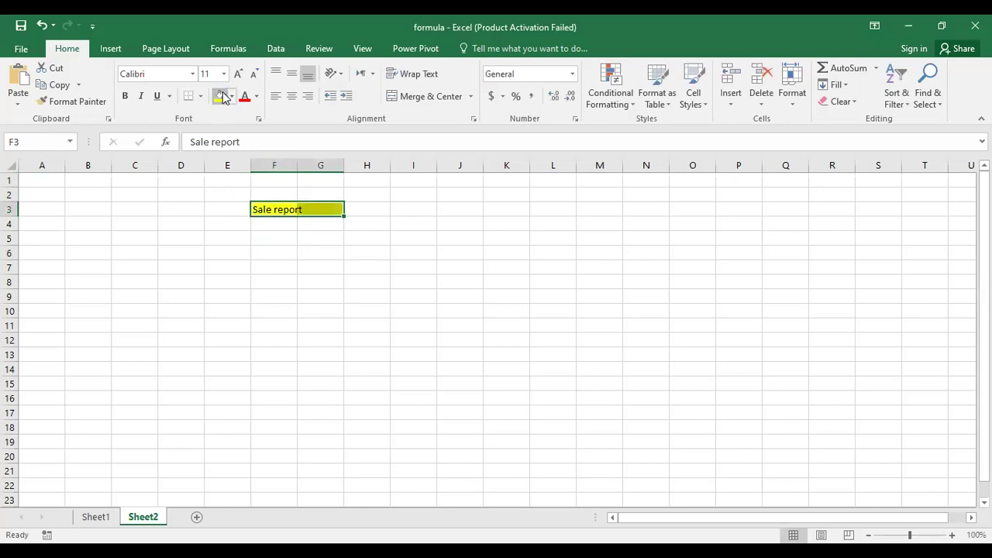
pyautogui.click(418, 98)
pyautogui.click(124, 96)
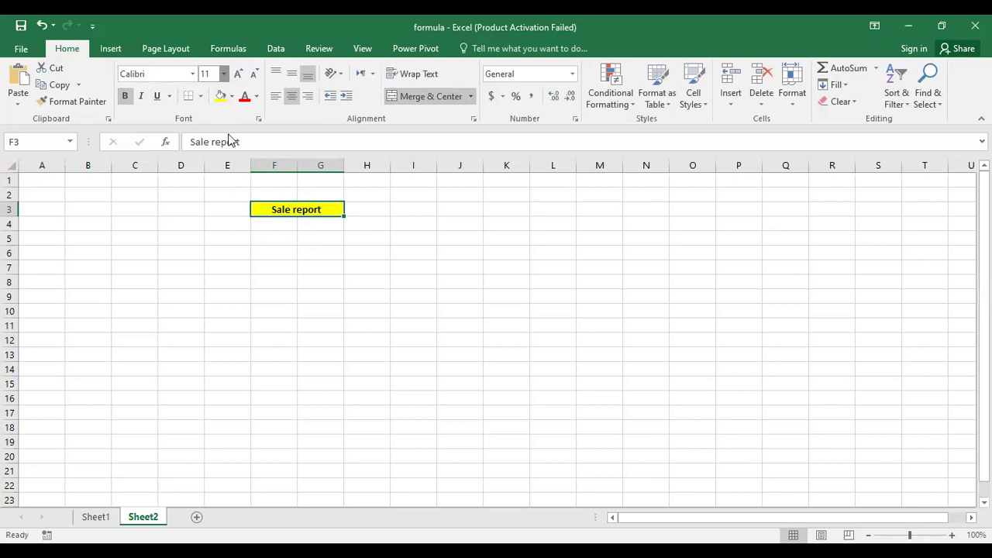
# Set the title's font size to 22 and widen column G so the whole title fits.
pyautogui.click(224, 74)
pyautogui.click(206, 210)
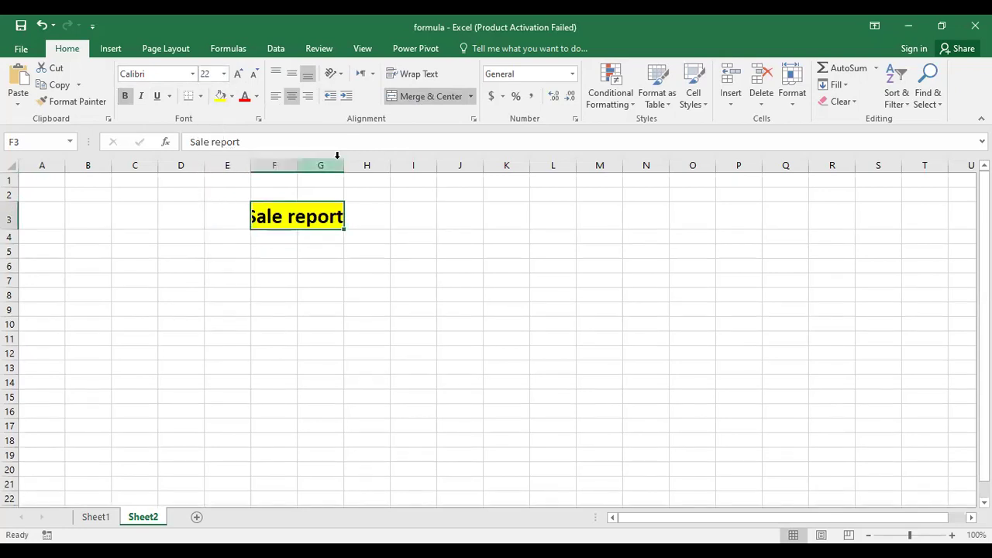
pyautogui.moveTo(344, 166); pyautogui.dragTo(388, 166)
pyautogui.click(317, 354)
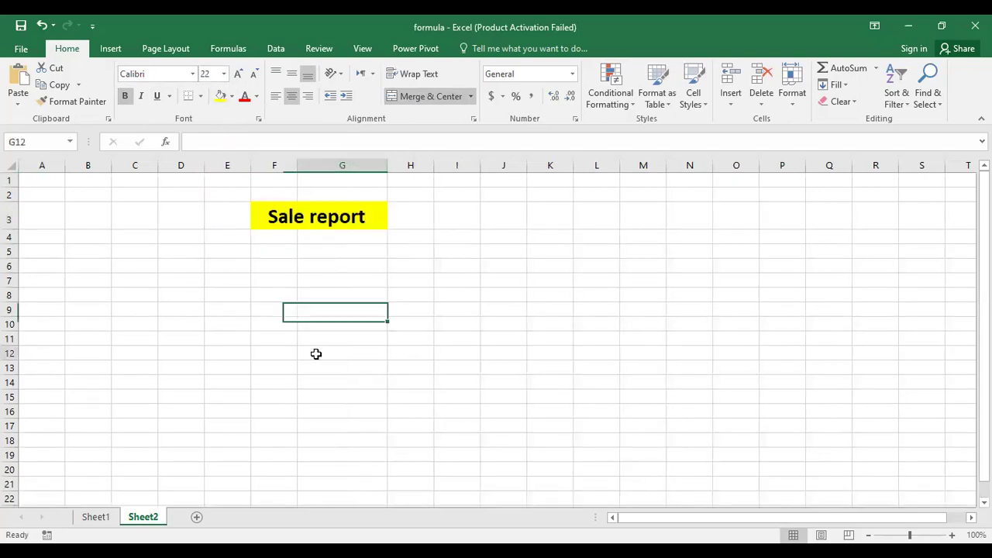
# Enter the header "Years" in E4 and the five salespeople's first names across F4:J4.
pyautogui.doubleClick(219, 239)
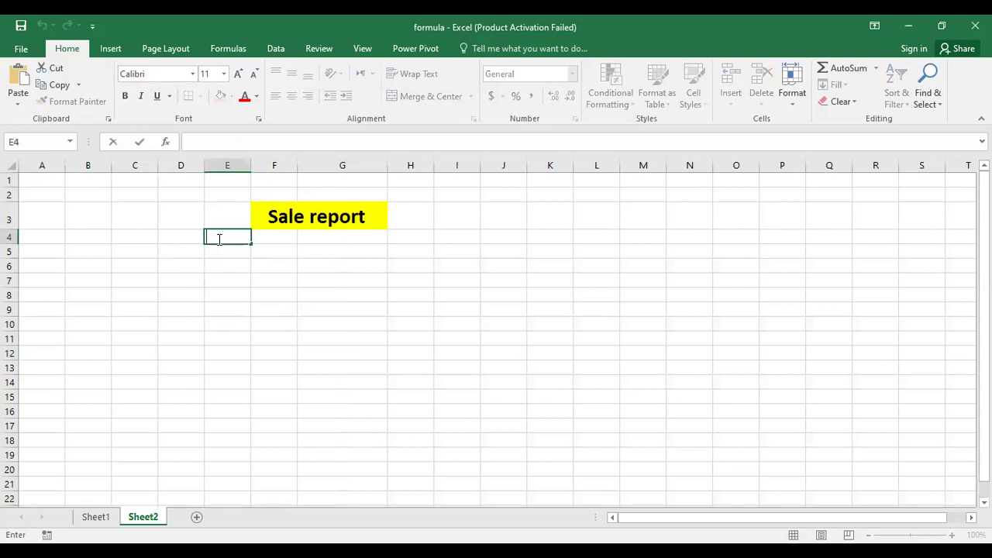
pyautogui.write('Years')
pyautogui.doubleClick(287, 236)
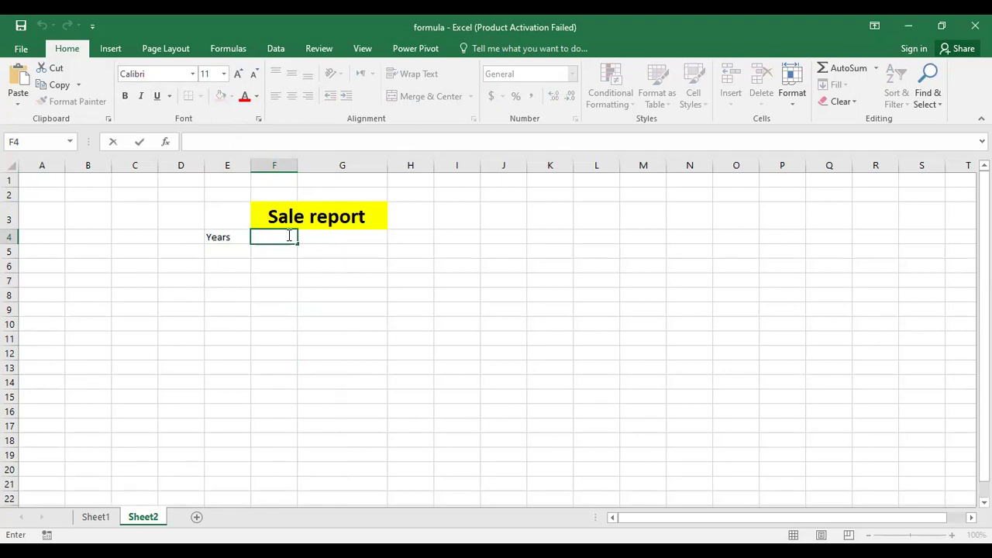
pyautogui.write('s')
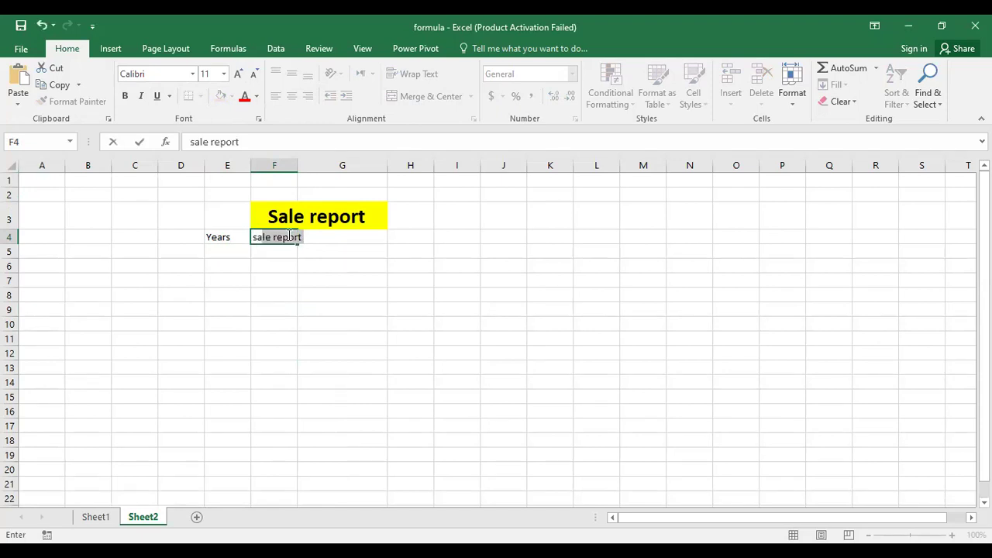
pyautogui.write('ana')
pyautogui.press('Tab')
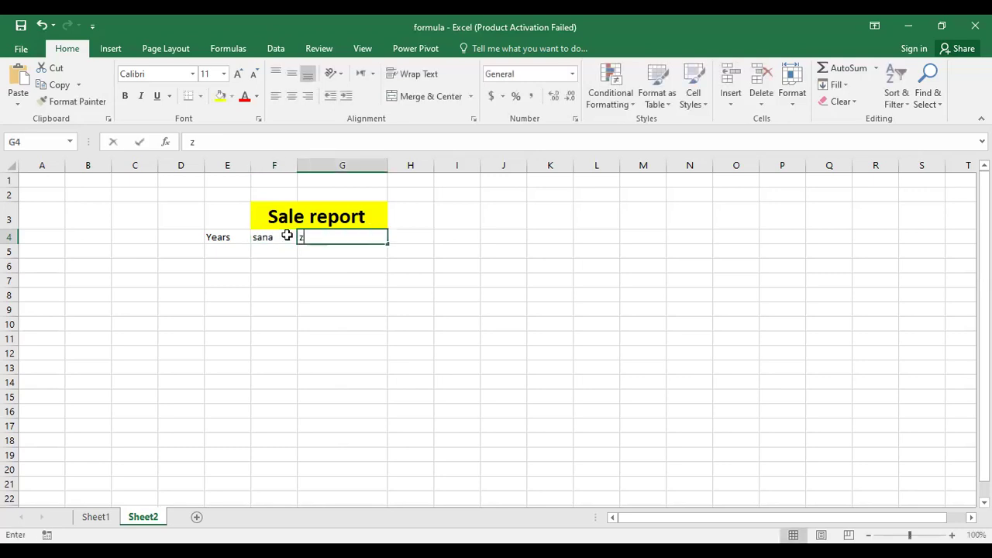
pyautogui.write('zara')
pyautogui.press('Tab')
pyautogui.write('ali')
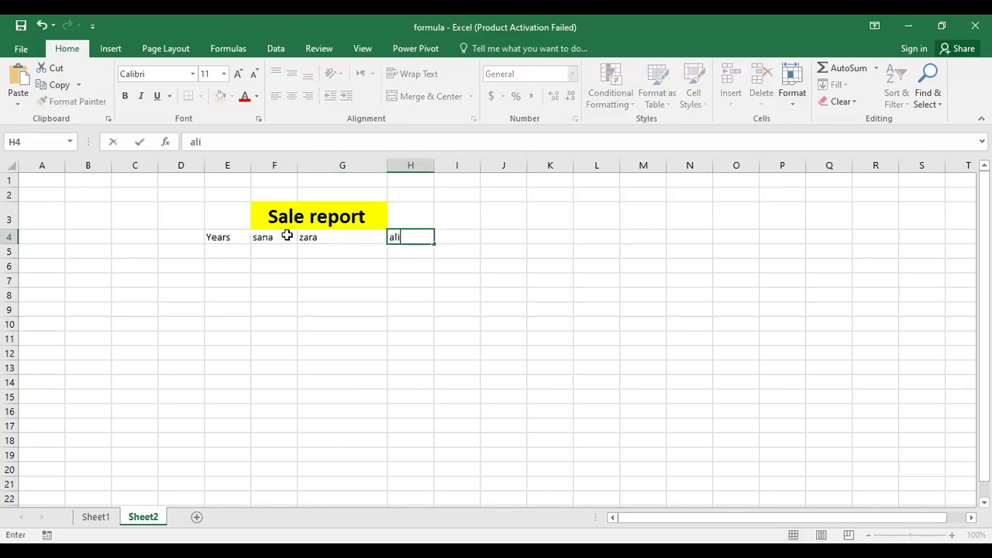
pyautogui.press('Tab')
pyautogui.write('asha')
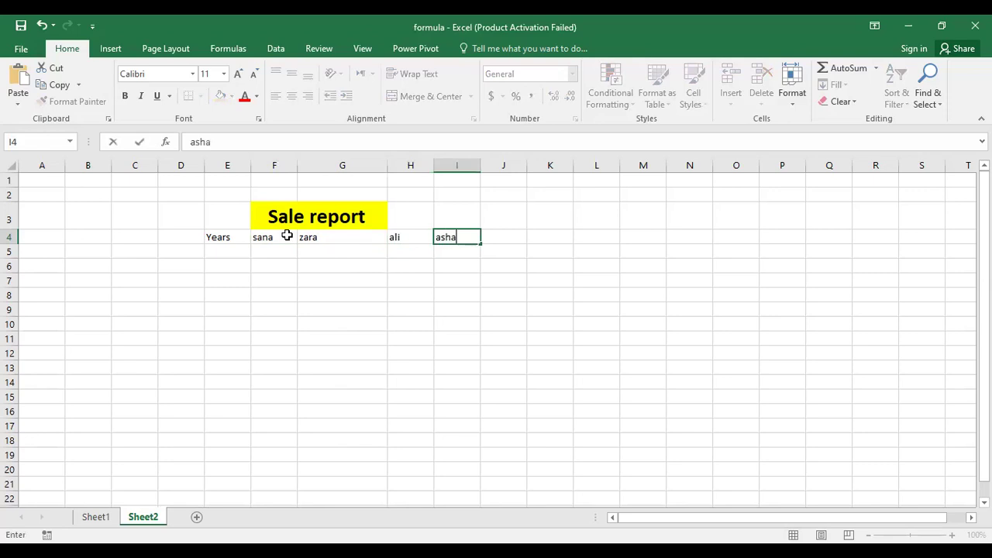
pyautogui.press('Tab')
pyautogui.write('ahmed')
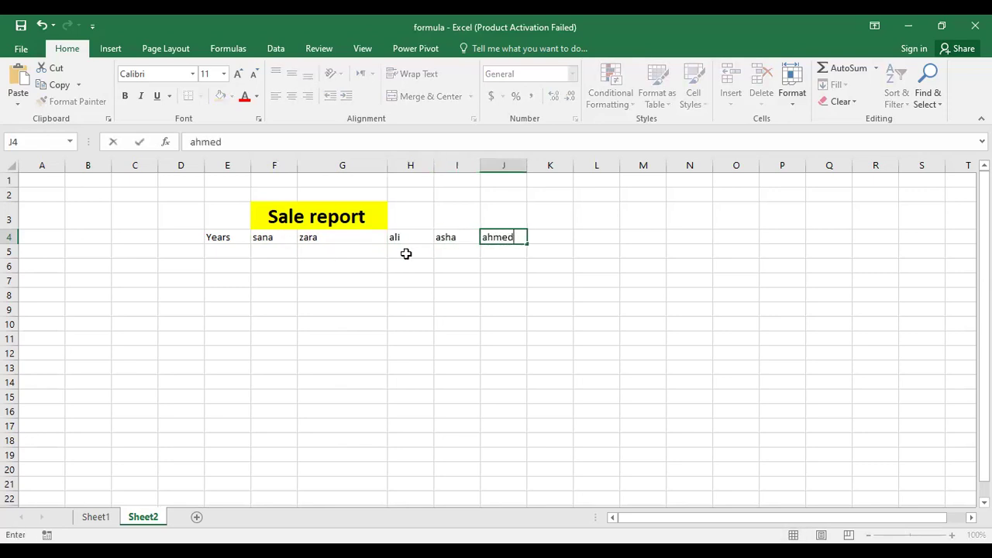
# List the years 2019, 2020, 2021 and 2022 down E5:E8.
pyautogui.click(217, 252)
pyautogui.write('2019')
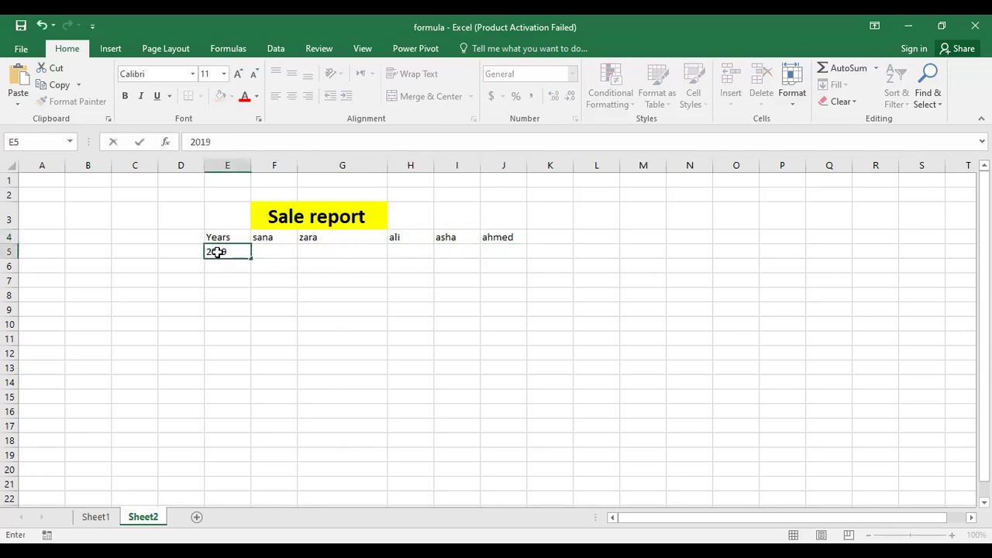
pyautogui.press('Return')
pyautogui.write('201')
pyautogui.press('BackSpace')
pyautogui.write('20')
pyautogui.press('Return')
pyautogui.write('2021')
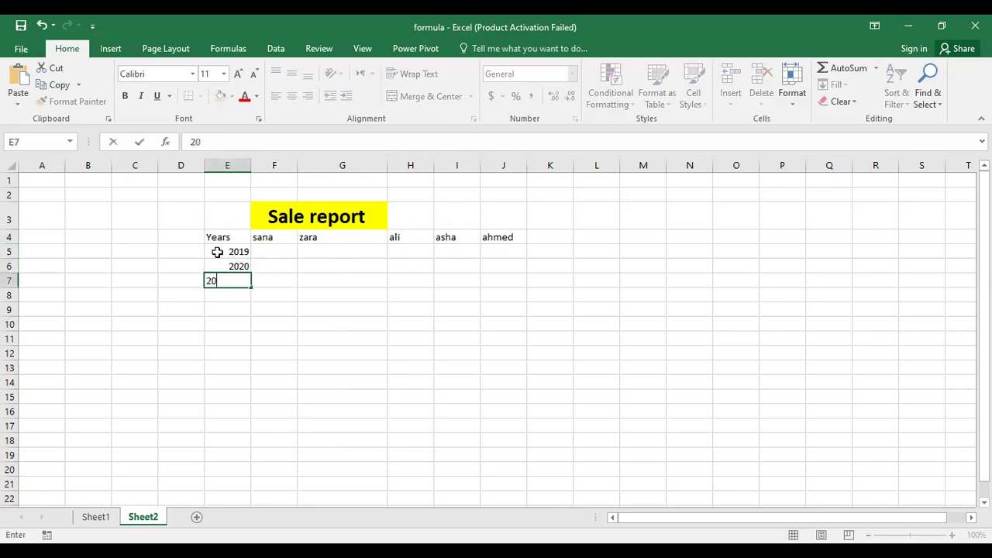
pyautogui.press('Return')
pyautogui.write('2022')
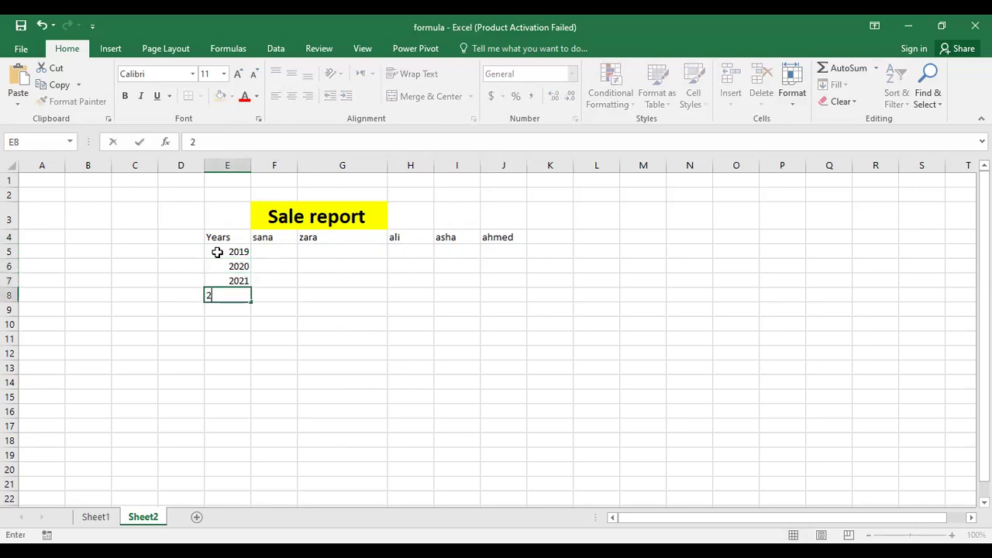
# Enter the first salesperson's figures 170000, 30000, 13000 and 20000 down F5:F8.
pyautogui.click(281, 251)
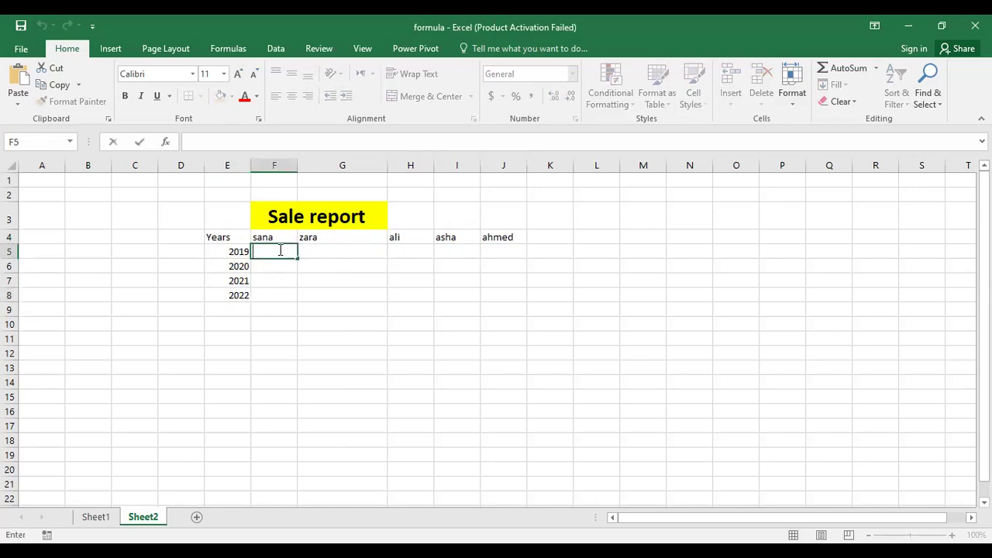
pyautogui.write('170000')
pyautogui.press('Return')
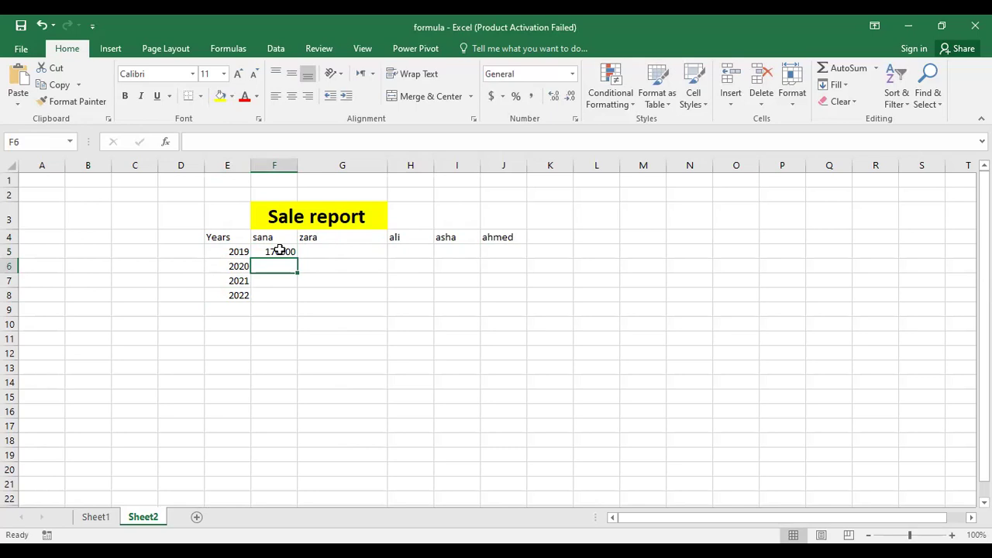
pyautogui.write('30000')
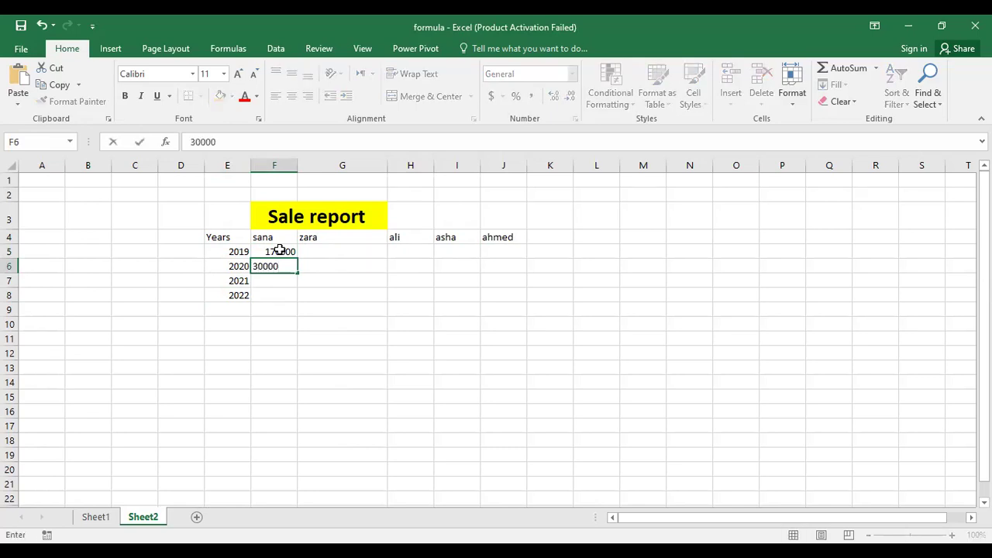
pyautogui.press('Return')
pyautogui.write('1')
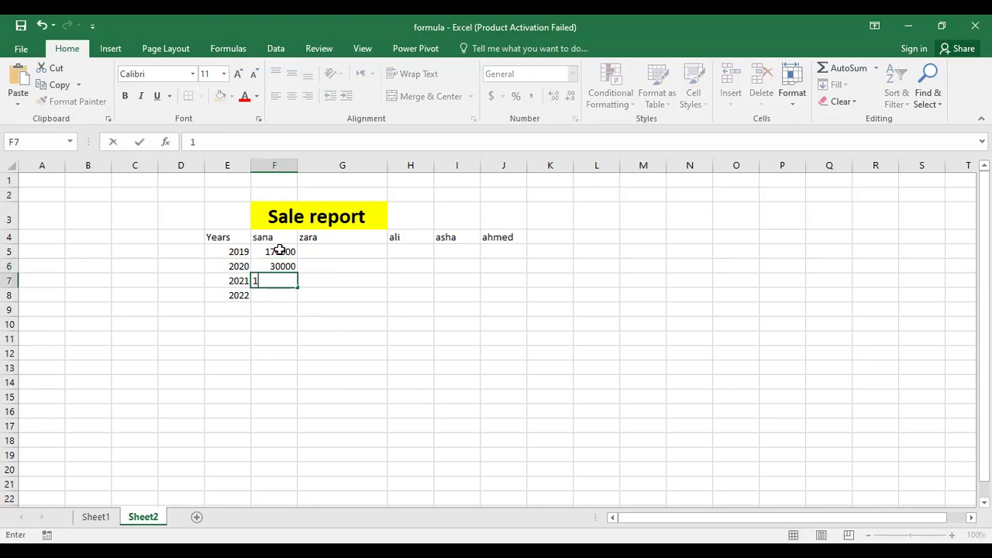
pyautogui.write('3000')
pyautogui.press('Return')
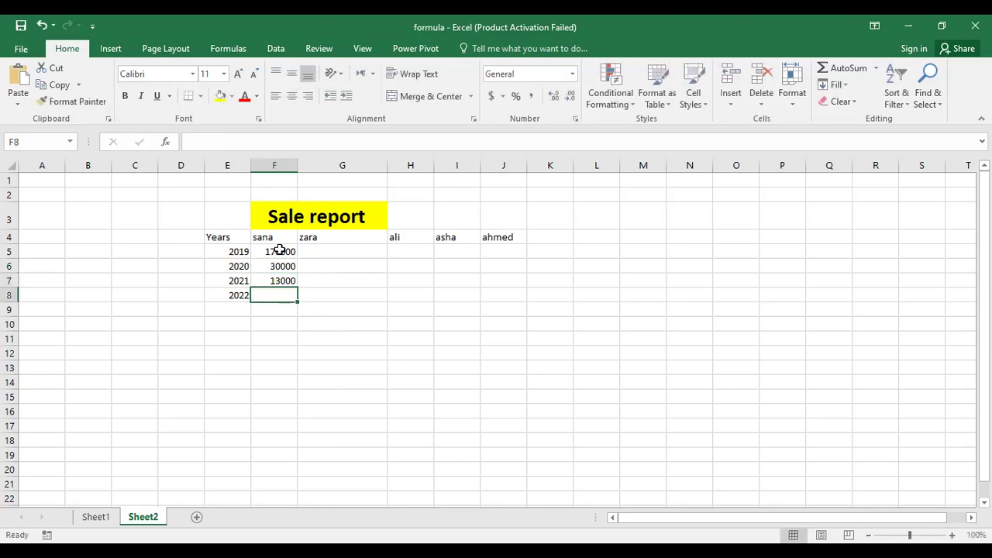
pyautogui.write('20000')
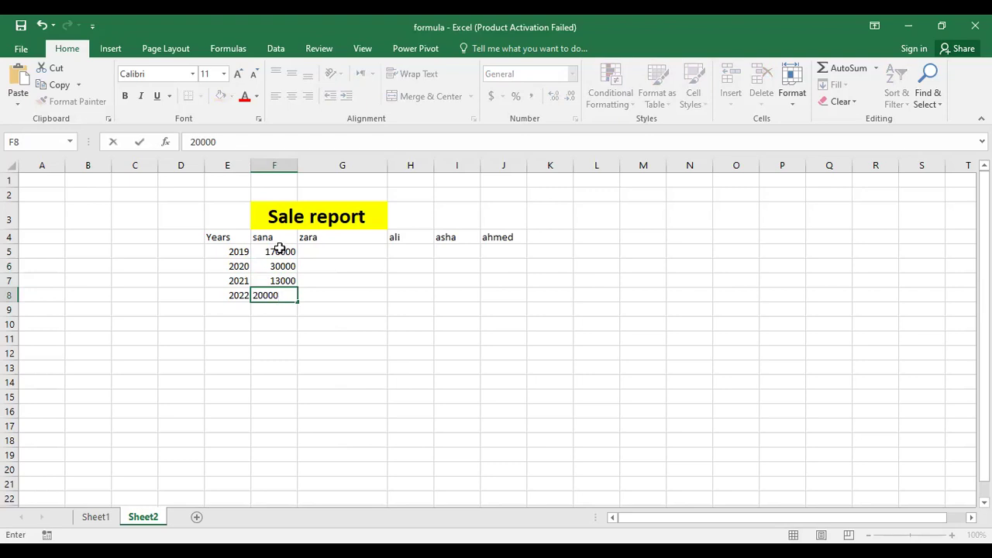
# Enter 15000 as the second salesperson's 2019 figure in G5.
pyautogui.click(354, 252)
pyautogui.write('5')
pyautogui.press('BackSpace')
pyautogui.write('150000')
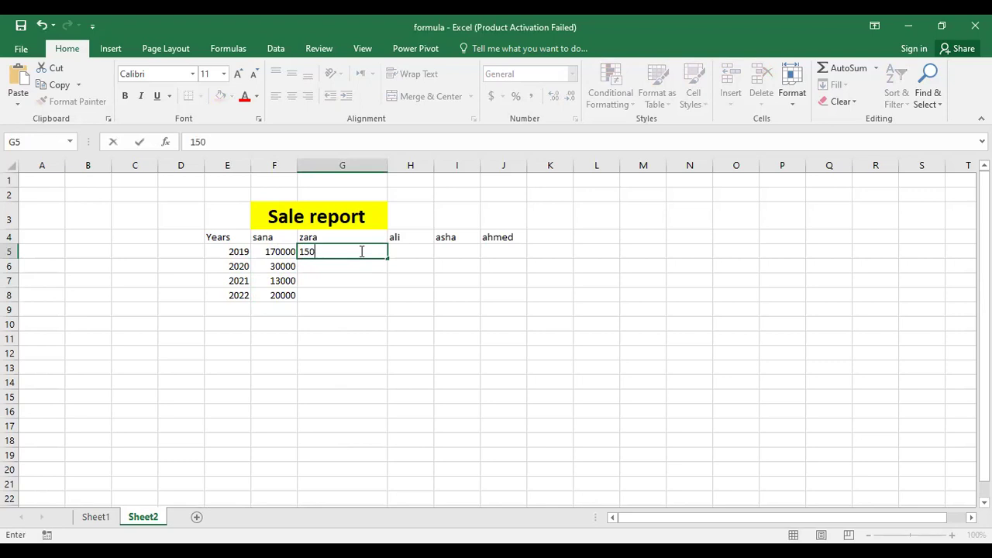
pyautogui.press('Return')
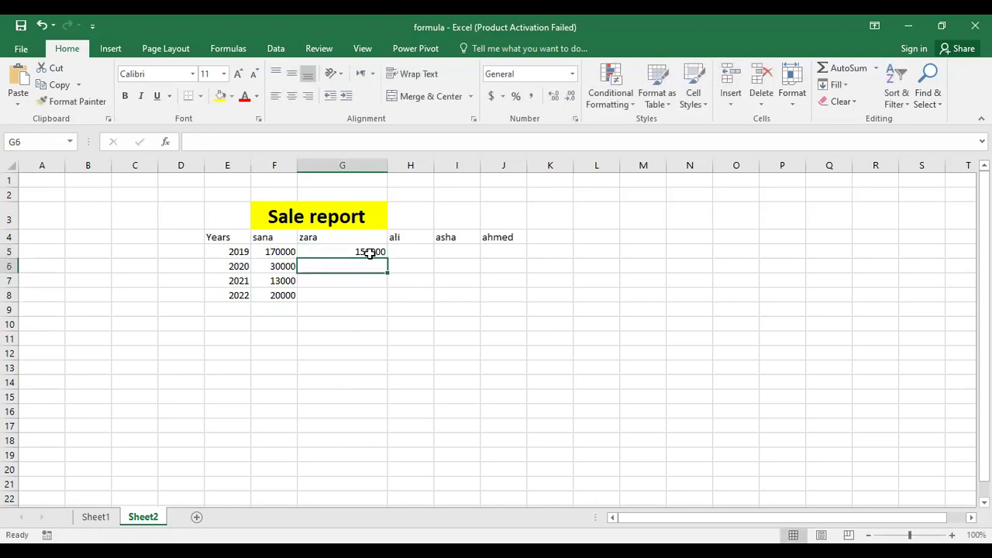
pyautogui.doubleClick(370, 252)
pyautogui.press('BackSpace')
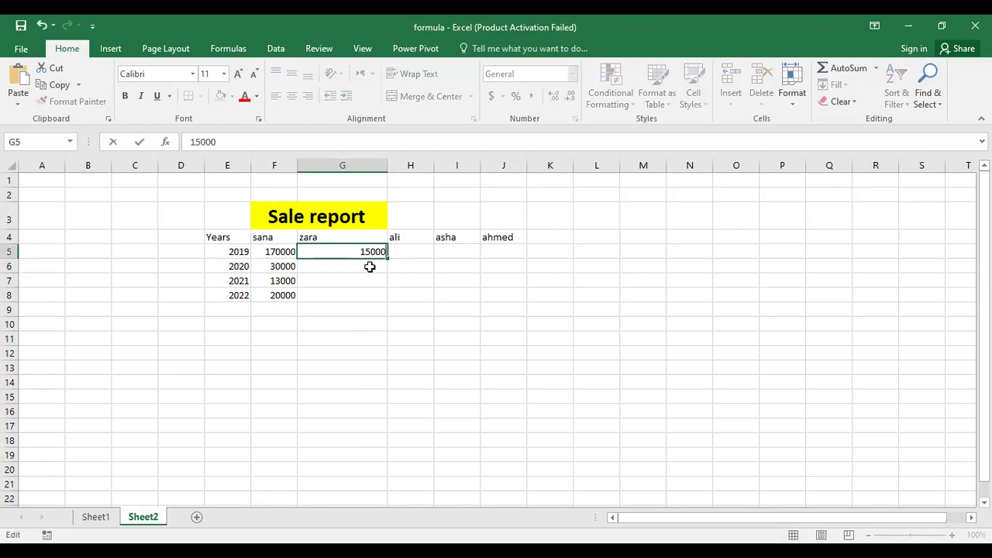
# Enter 14000, 23000 and 24000 as the second salesperson's remaining figures in G6:G8.
pyautogui.doubleClick(370, 266)
pyautogui.write('14000')
pyautogui.press('Return')
pyautogui.write('23000')
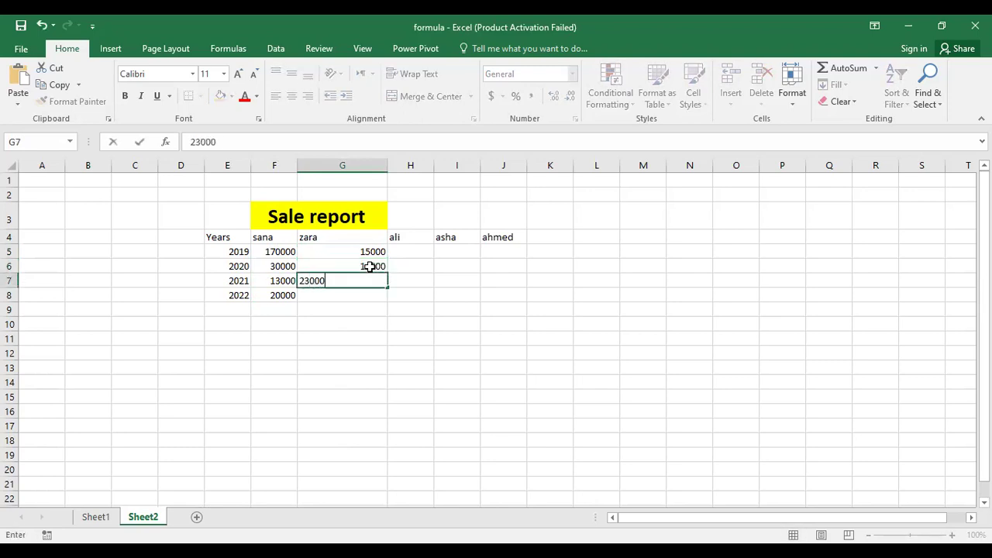
pyautogui.press('Return')
pyautogui.write('24000')
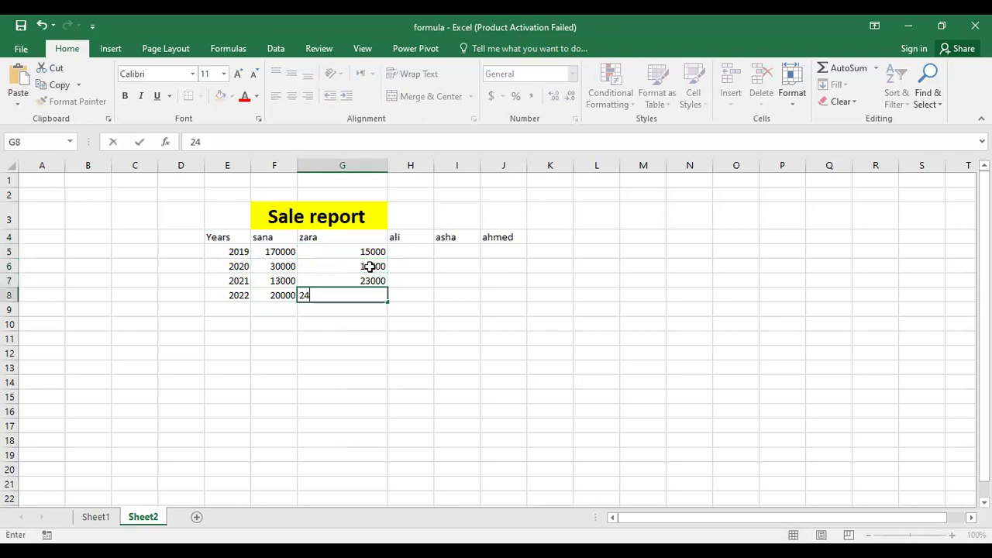
pyautogui.click(464, 342)
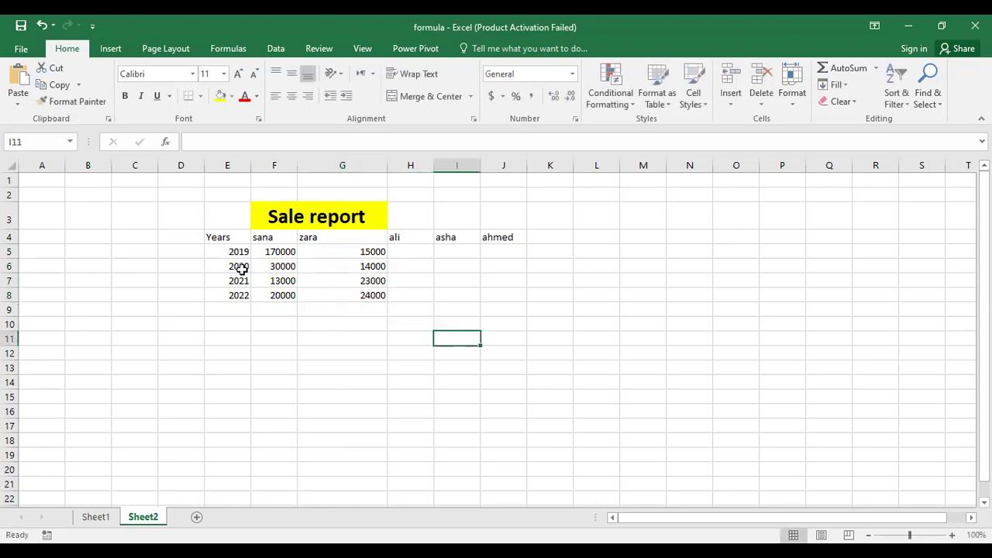
# Correct the first salesperson's 2019 figure in F5 to 17000.
pyautogui.doubleClick(293, 252)
pyautogui.press('BackSpace')
pyautogui.click(326, 318)
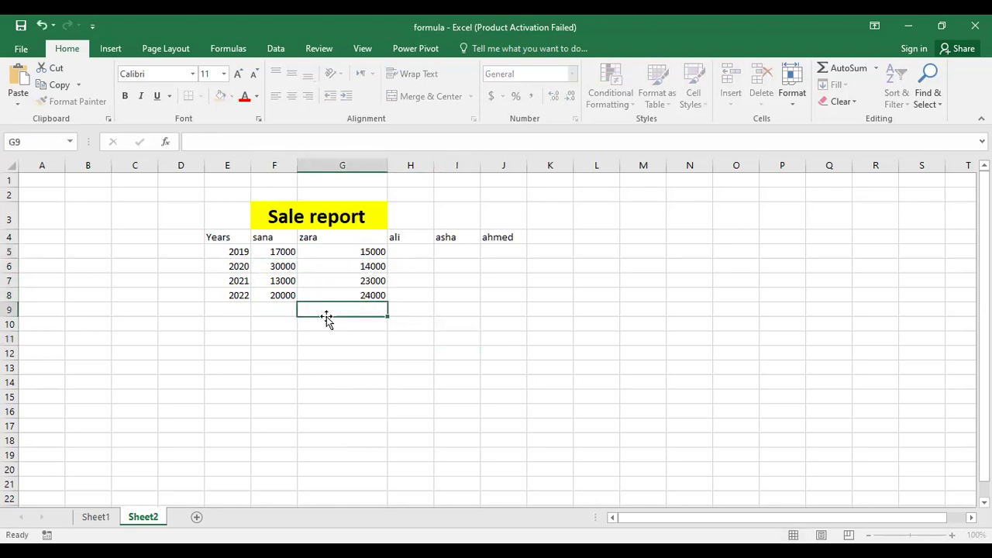
# Copy the figures in F5:F8 into H5:H8 and J5:J8.
pyautogui.moveTo(288, 252); pyautogui.dragTo(288, 300)
pyautogui.click(287, 264)
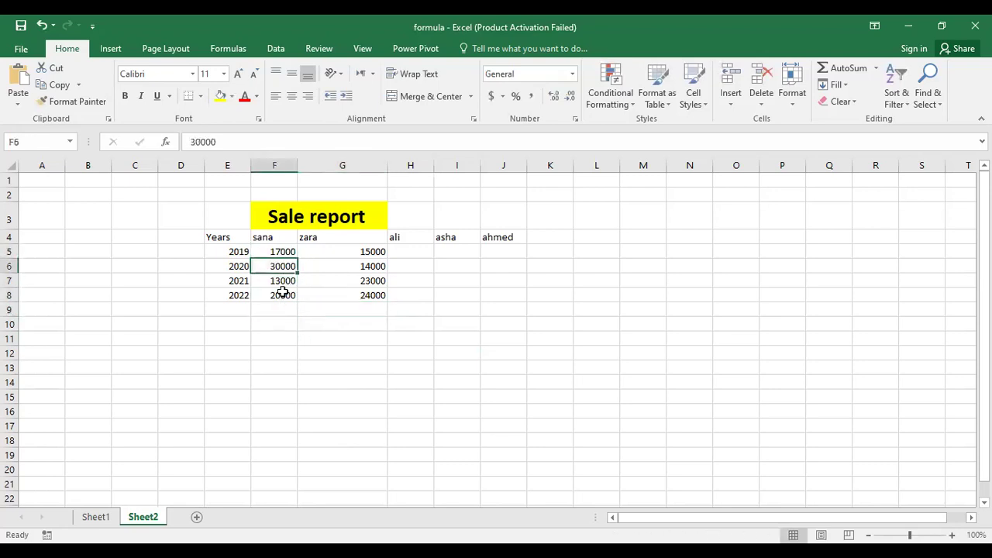
pyautogui.moveTo(285, 252); pyautogui.dragTo(284, 291)
pyautogui.hotkey('ctrl', 'c')
pyautogui.click(405, 251)
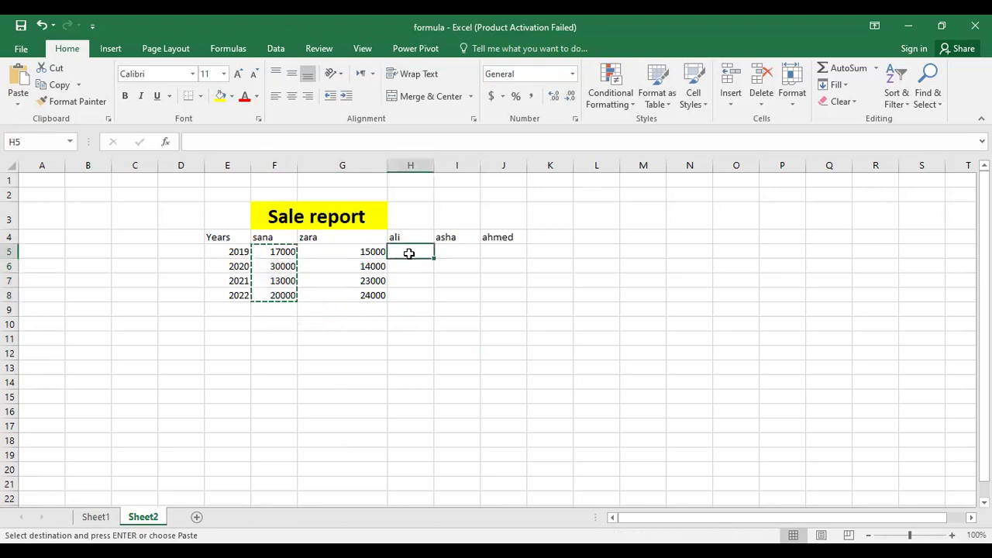
pyautogui.hotkey('ctrl', 'v')
pyautogui.click(504, 251)
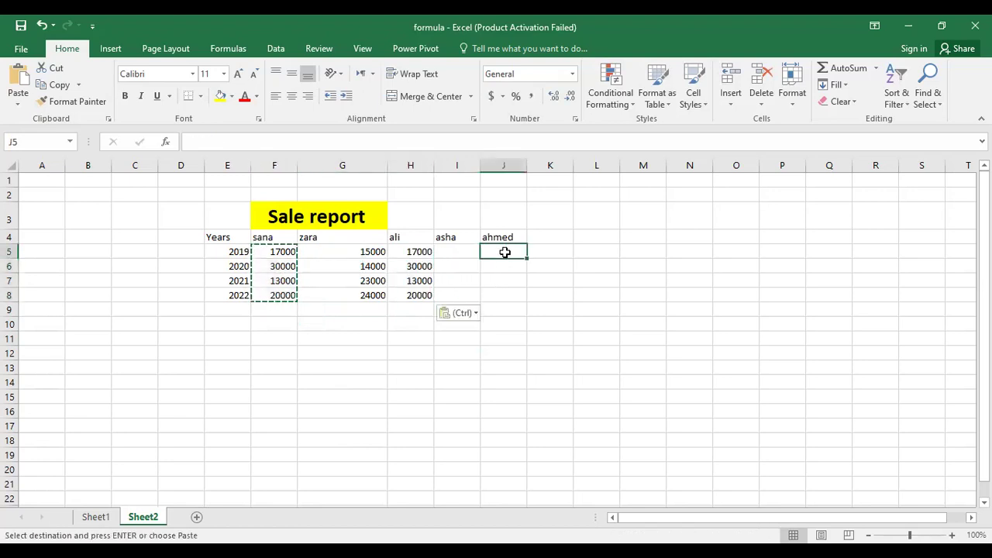
pyautogui.hotkey('ctrl', 'v')
# Copy the figures in G5:G8 into I5:I8 and clear the copy selection.
pyautogui.click(374, 252)
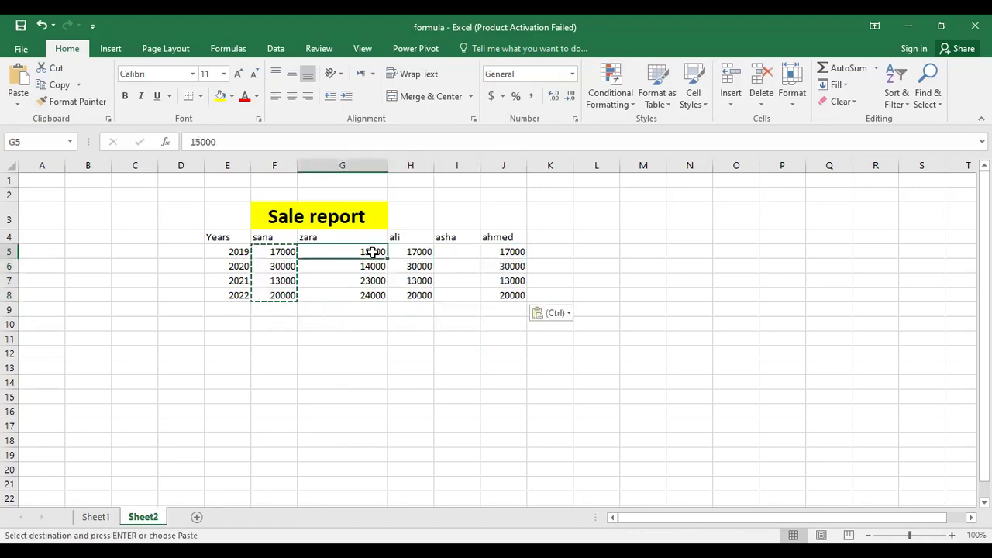
pyautogui.click(384, 395)
pyautogui.press('Escape')
pyautogui.moveTo(365, 250); pyautogui.dragTo(376, 299)
pyautogui.hotkey('ctrl', 'c')
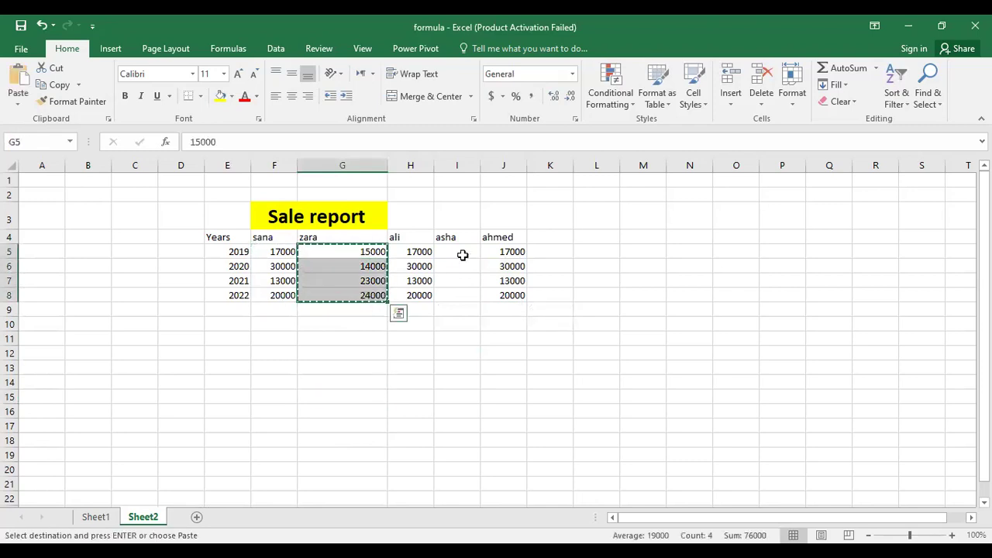
pyautogui.click(462, 253)
pyautogui.hotkey('ctrl', 'v')
pyautogui.click(612, 338)
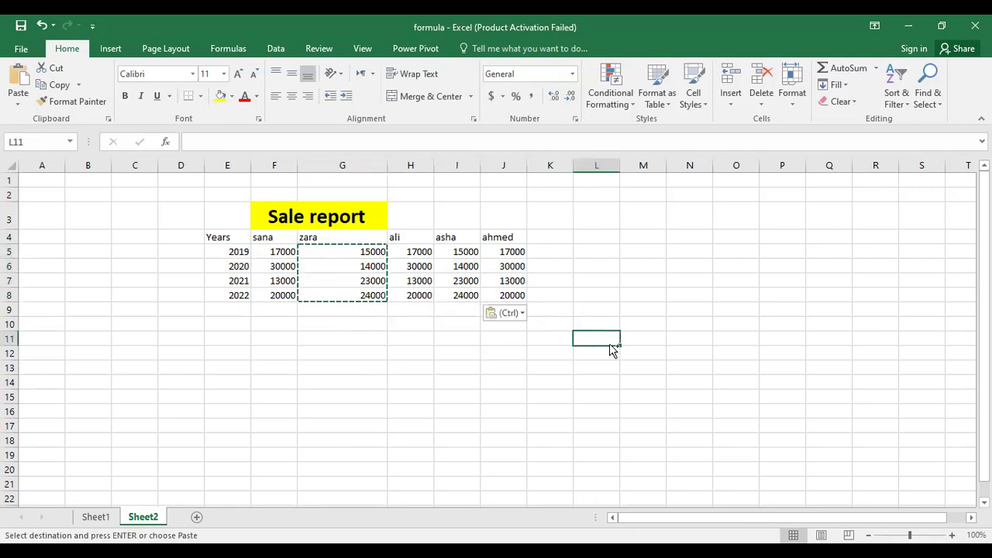
pyautogui.press('Escape')
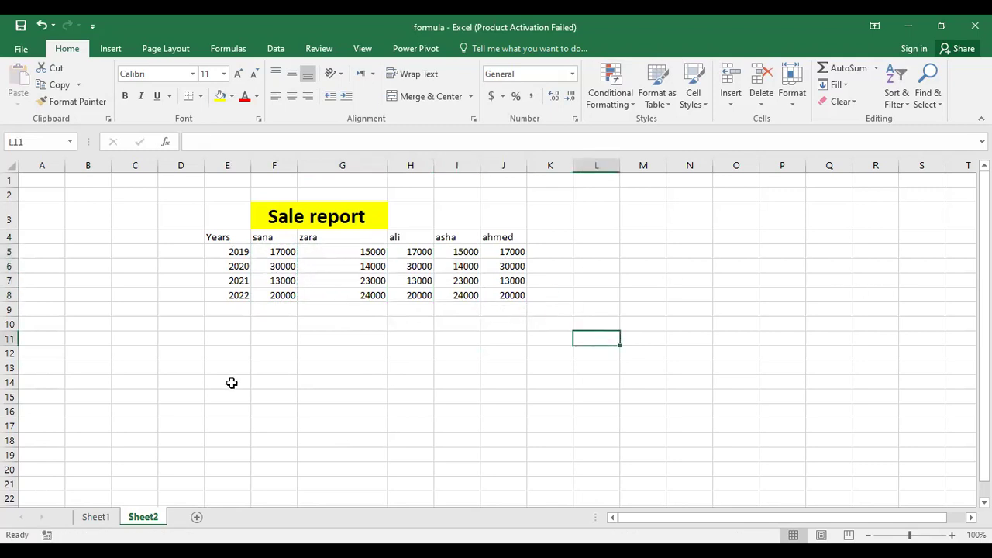
# Enter the heading Emp in F10, below the sales table.
pyautogui.click(286, 325)
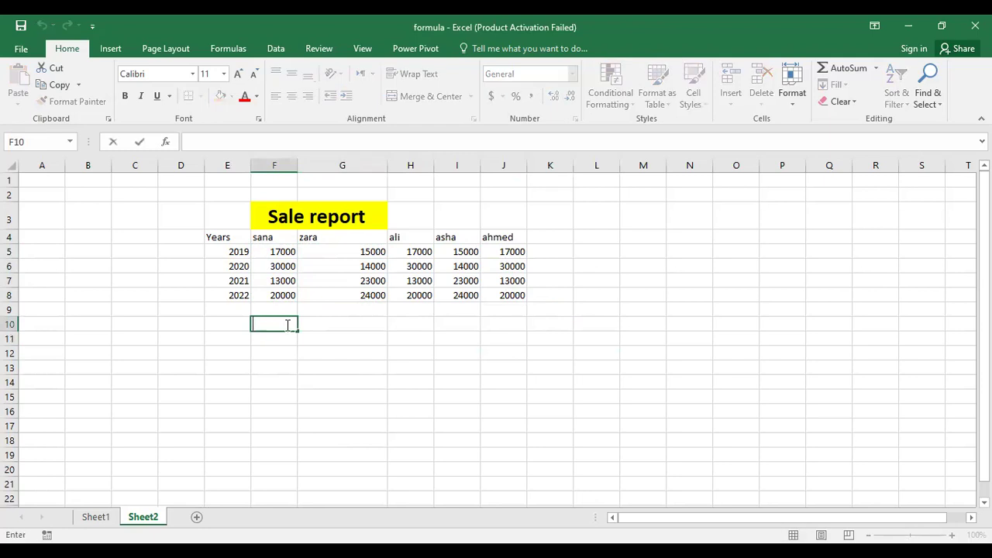
pyautogui.write('Emple')
pyautogui.press('BackSpace')
pyautogui.write('y')
pyautogui.press('BackSpace')
pyautogui.press('BackSpace')
pyautogui.write('loee')
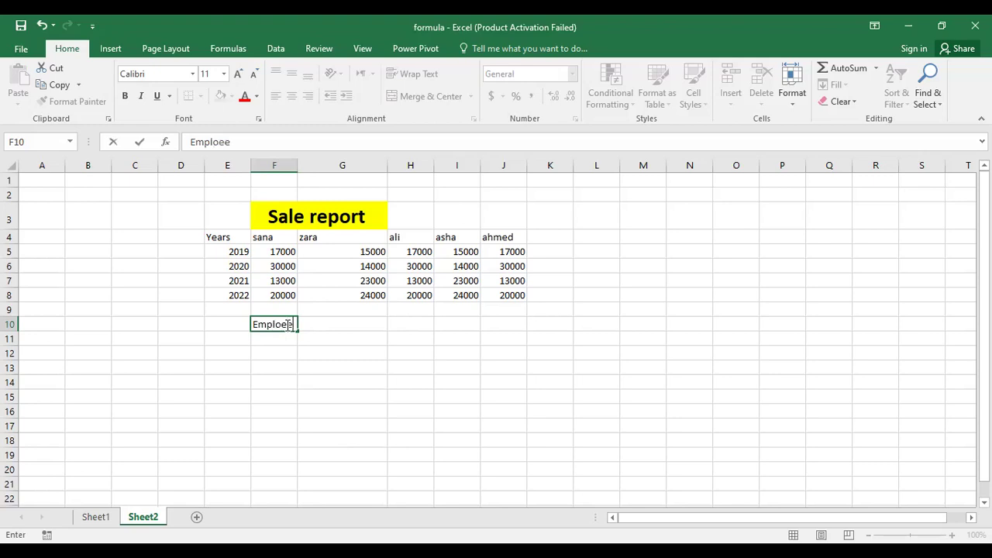
pyautogui.press('BackSpace')
pyautogui.press('BackSpace')
pyautogui.press('BackSpace')
pyautogui.press('BackSpace')
pyautogui.press('Tab')
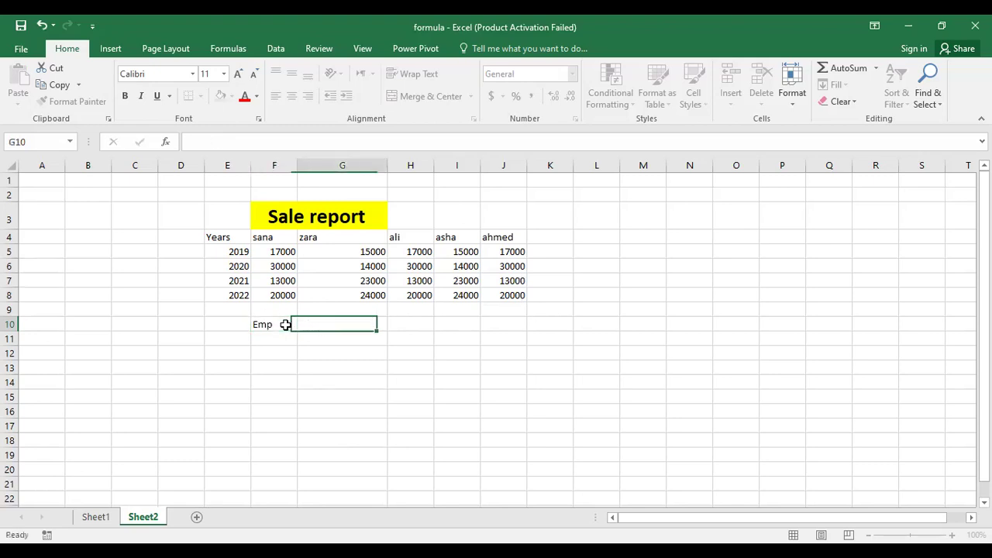
# Enter 2019, 2021 and 2022 as year headings in G10:I10.
pyautogui.write('201')
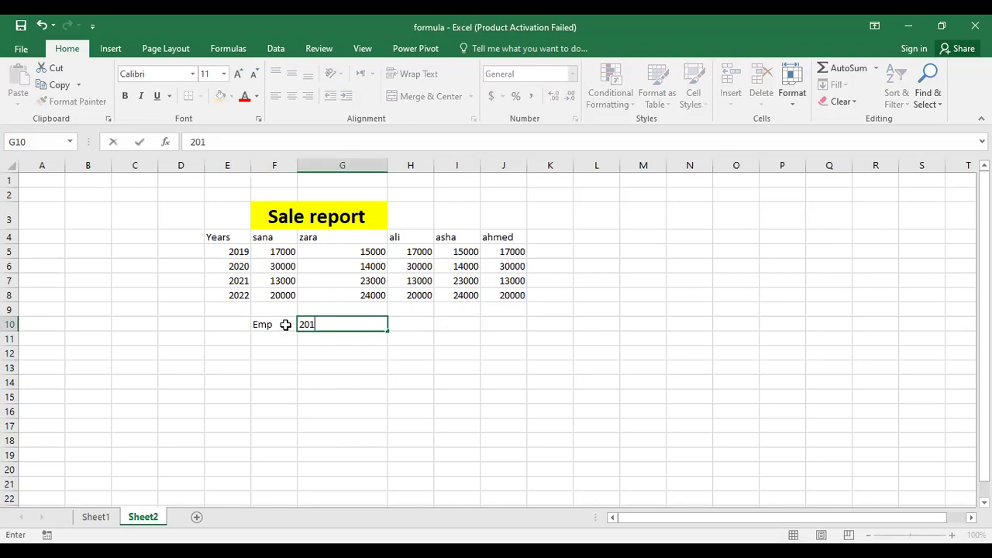
pyautogui.write('9')
pyautogui.press('Tab')
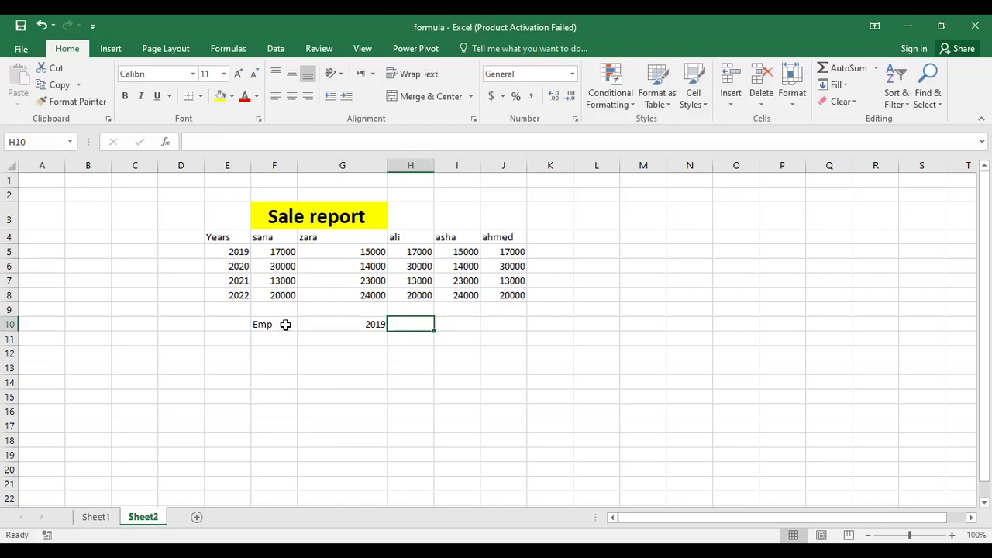
pyautogui.write('2012')
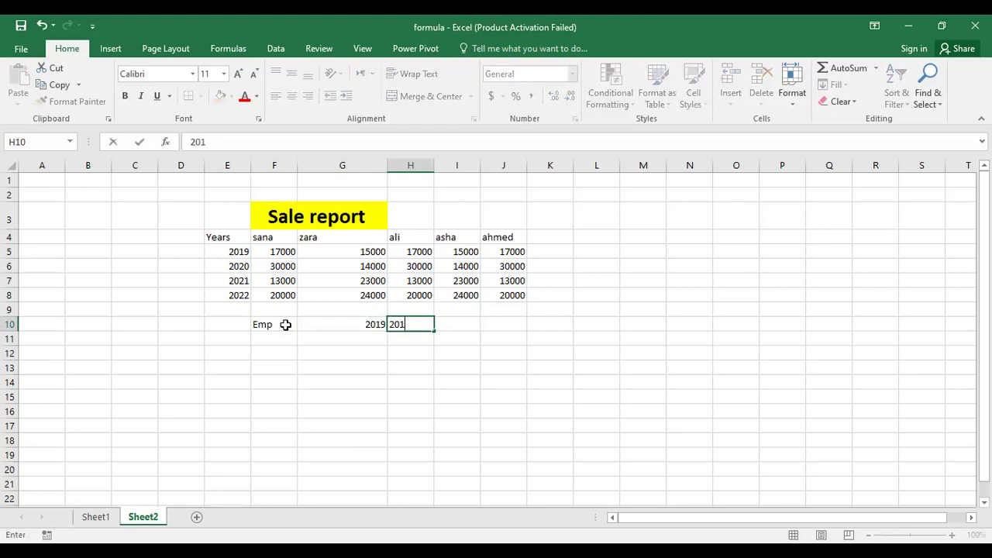
pyautogui.press('BackSpace')
pyautogui.press('BackSpace')
pyautogui.write('21')
pyautogui.press('Tab')
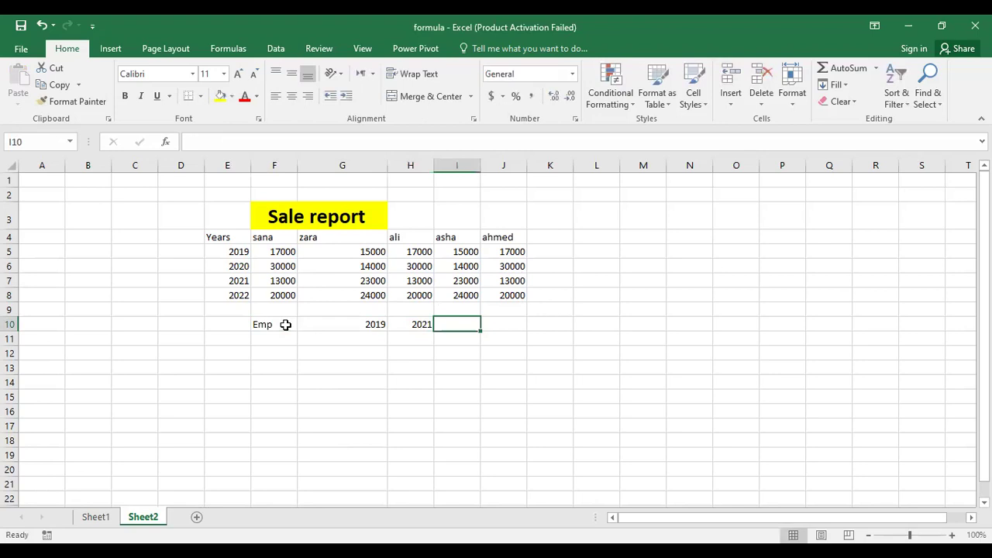
pyautogui.write('2022')
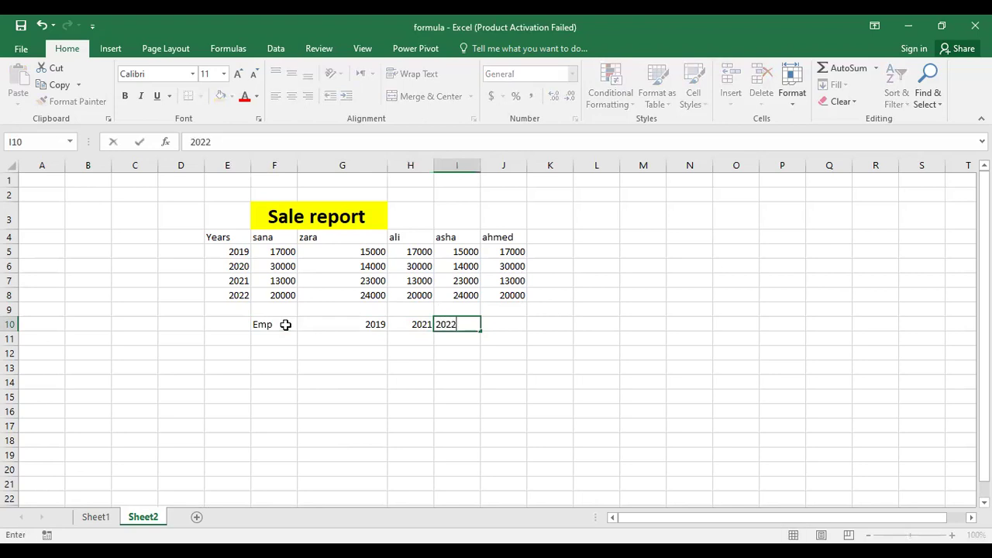
pyautogui.press('Tab')
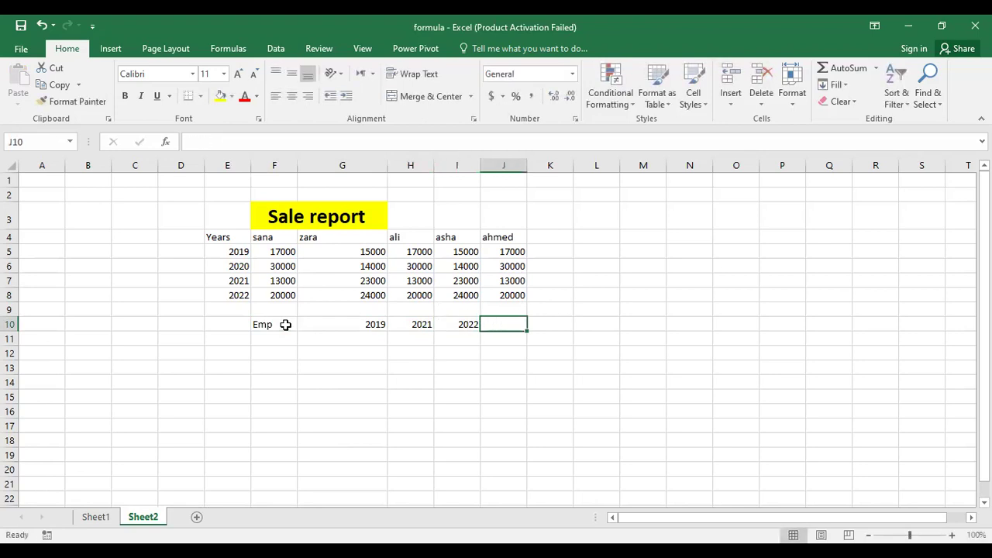
# Add 2020 as the last year heading in J10.
pyautogui.press('Left')
pyautogui.press('Left')
pyautogui.press('Left')
pyautogui.press('Right')
pyautogui.press('Right')
pyautogui.press('Right')
pyautogui.write('2020')
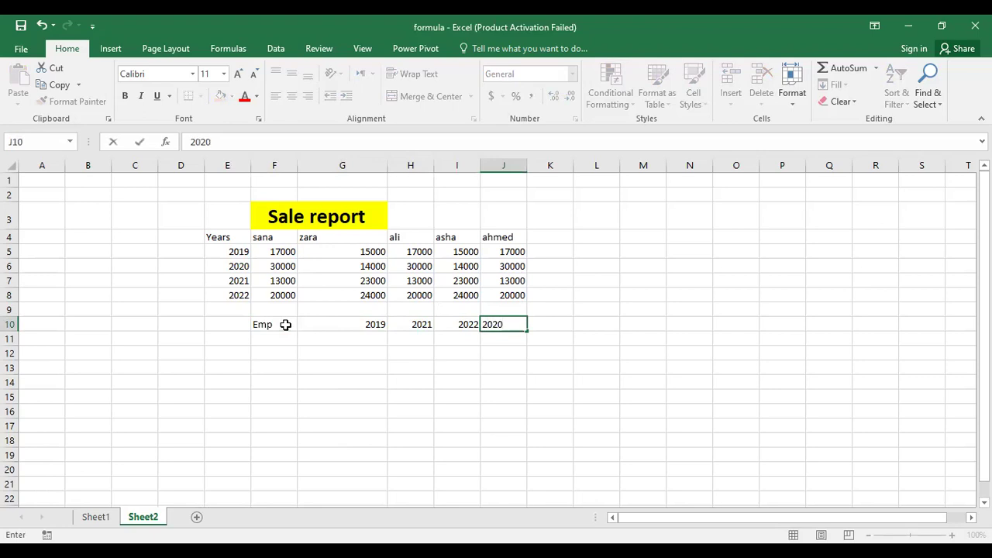
pyautogui.click(532, 351)
pyautogui.click(283, 338)
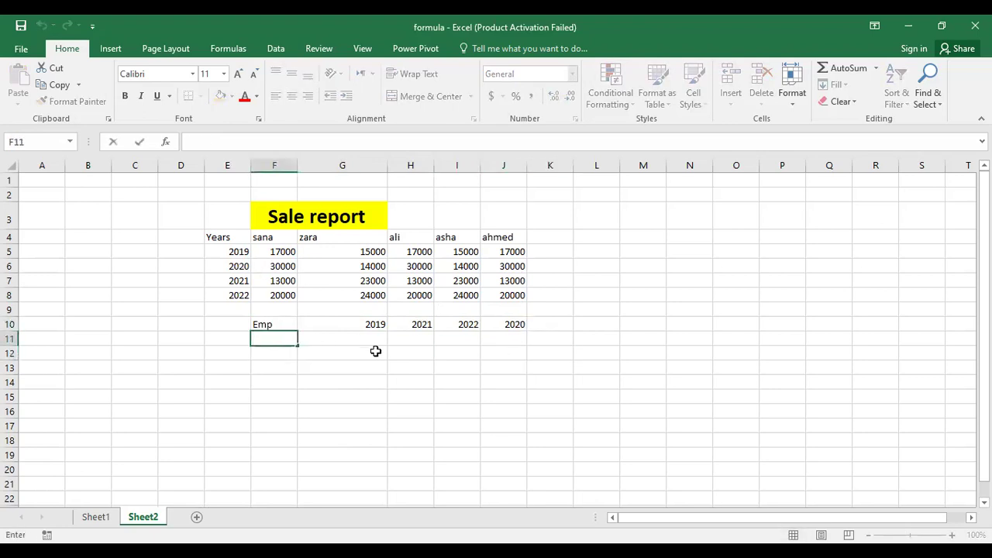
# Format the heading row F10:J10 as bold with a yellow fill and a font size of 14.
pyautogui.moveTo(256, 323); pyautogui.dragTo(508, 324)
pyautogui.click(124, 96)
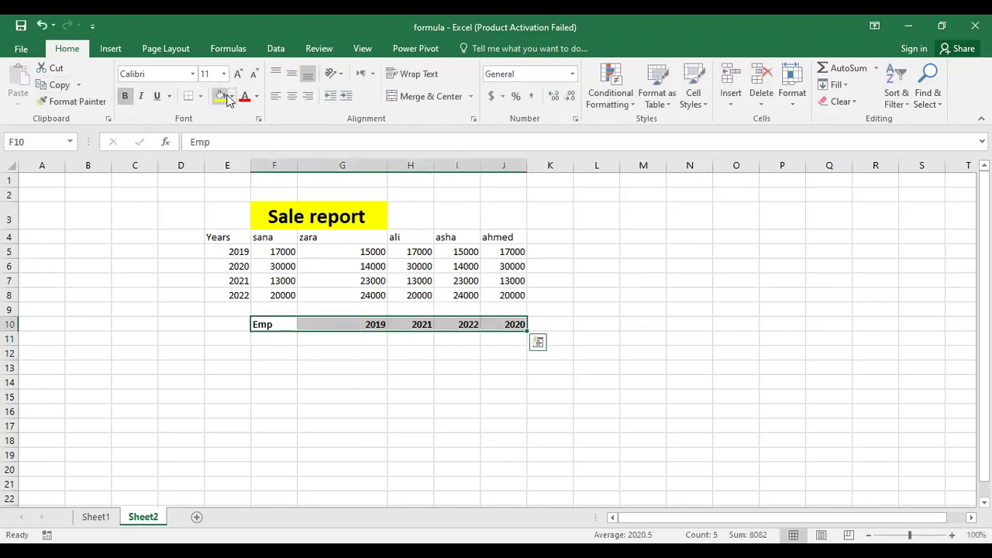
pyautogui.click(231, 96)
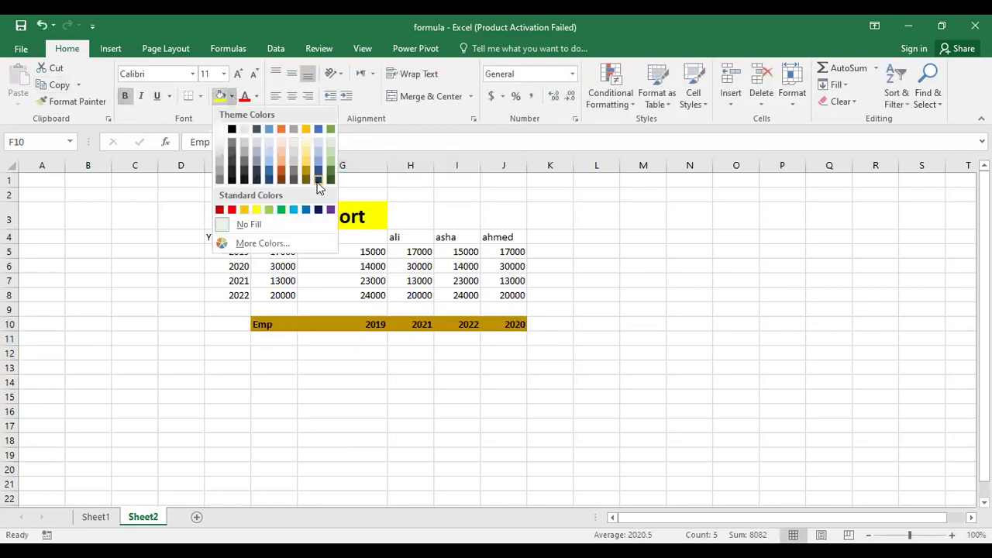
pyautogui.click(257, 210)
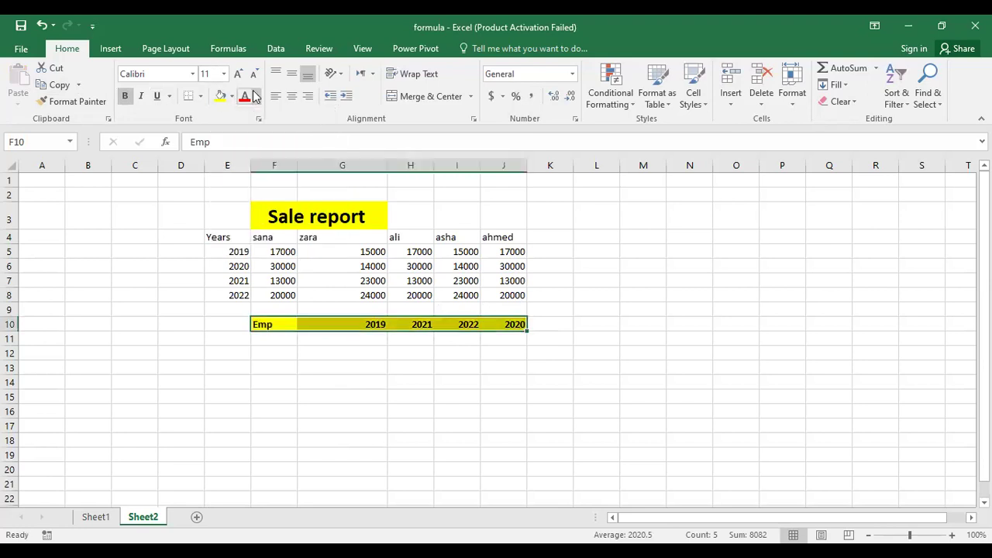
pyautogui.click(240, 75)
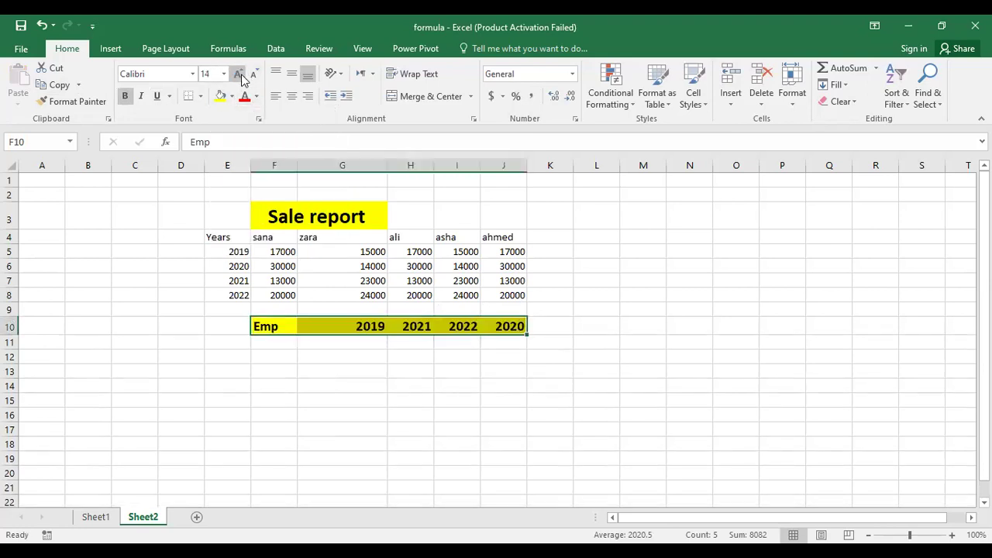
pyautogui.click(262, 342)
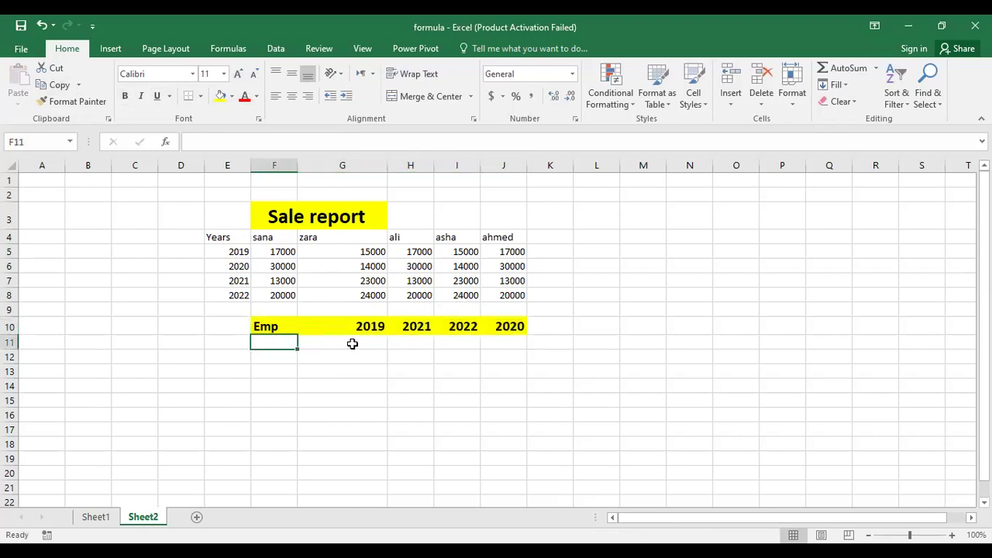
# Try to look up the 2019 figure in G11 with =hlookup(F11,E4:J8,2,fasle).
pyautogui.click(348, 341)
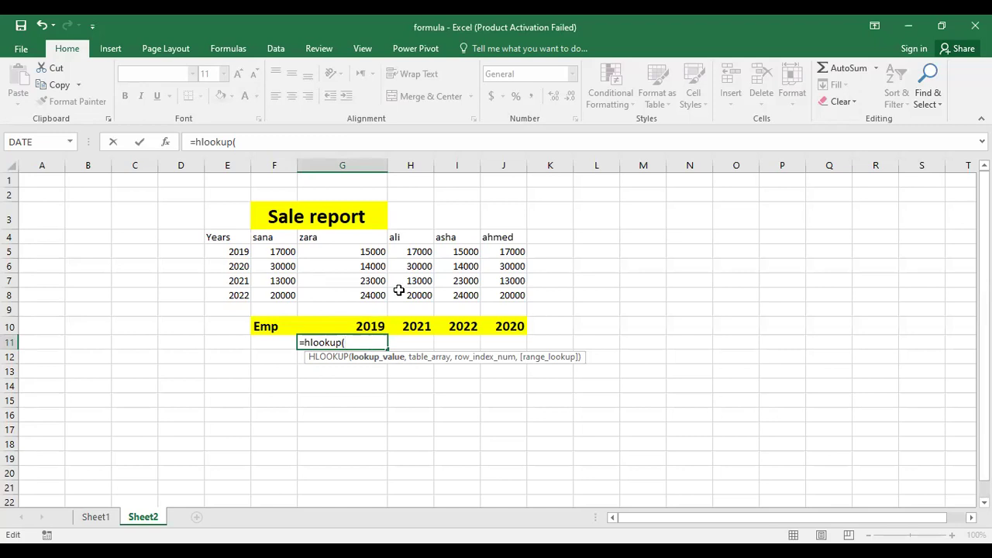
pyautogui.click(270, 343)
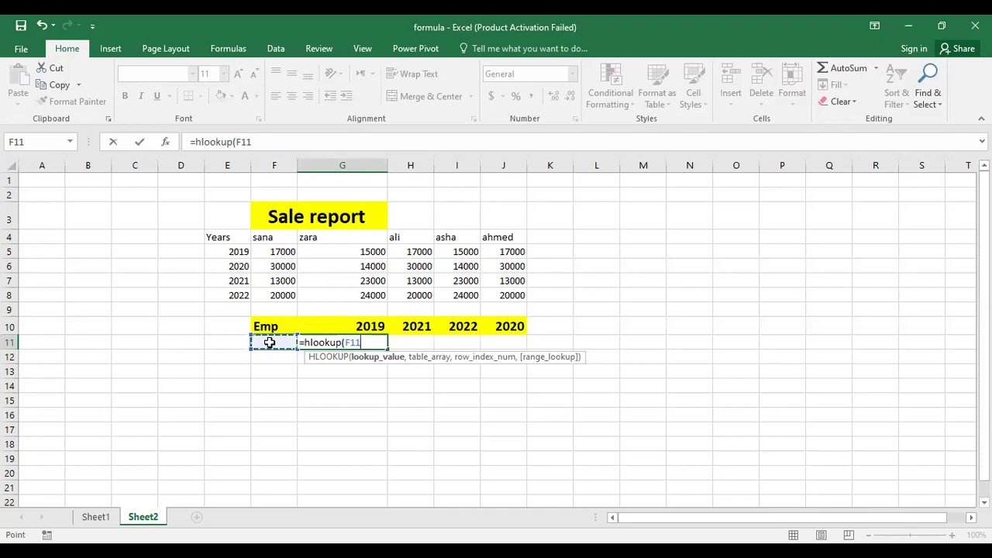
pyautogui.write(',')
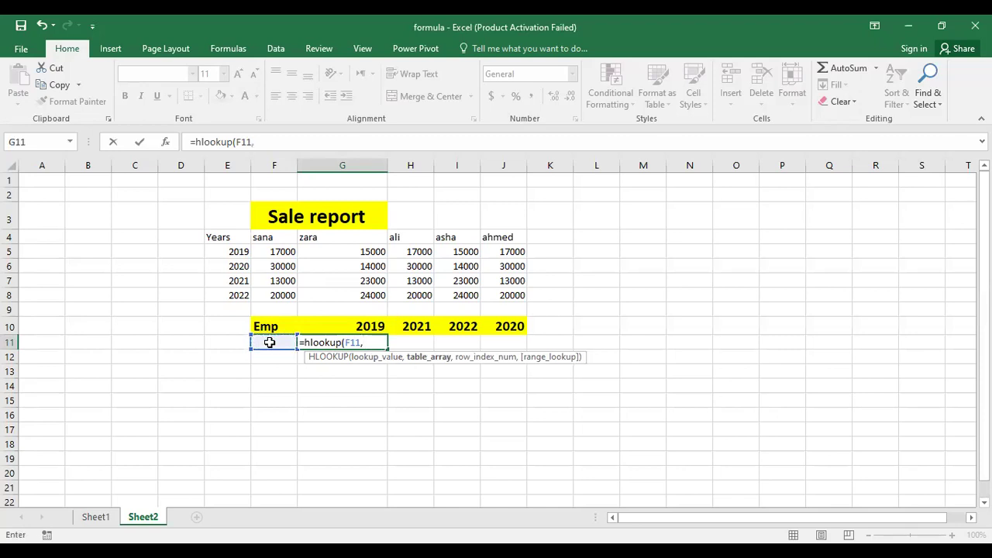
pyautogui.click(221, 237)
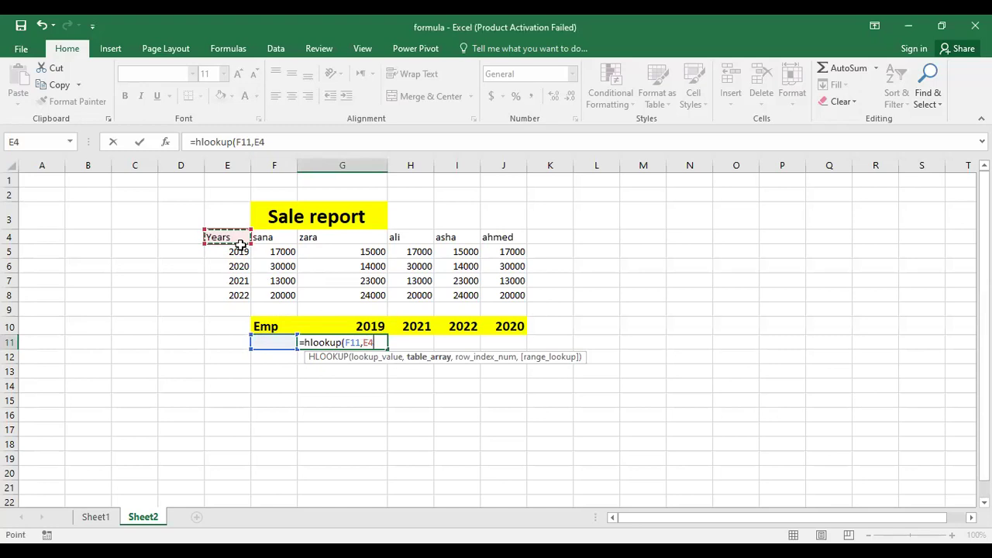
pyautogui.keyDown('shift'); pyautogui.click(500, 293); pyautogui.keyUp('shift')
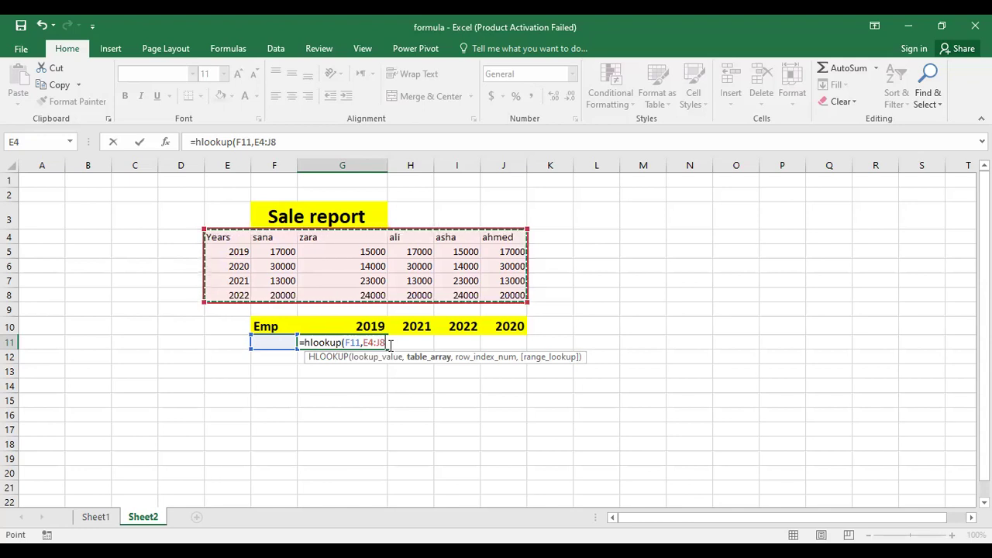
pyautogui.write(',')
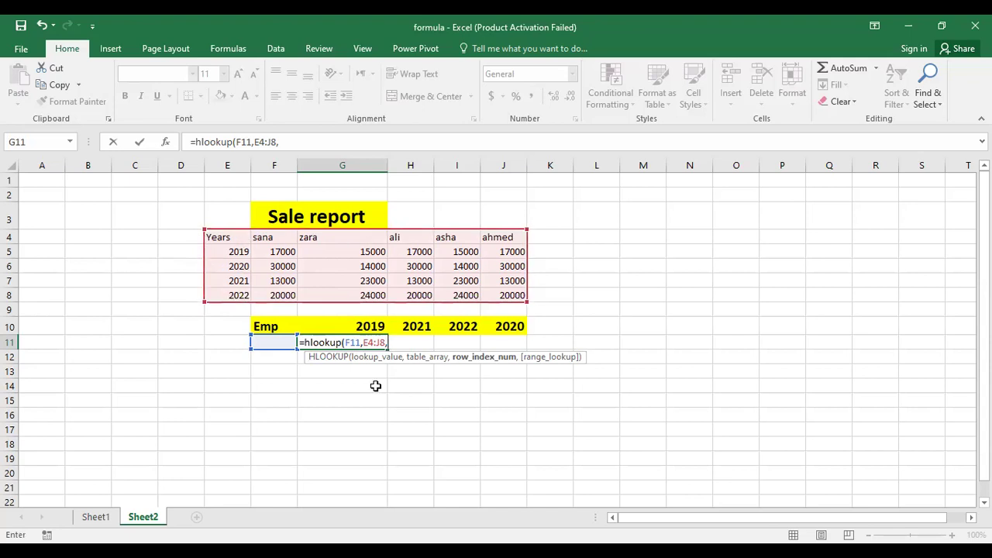
pyautogui.write('2,fasle')
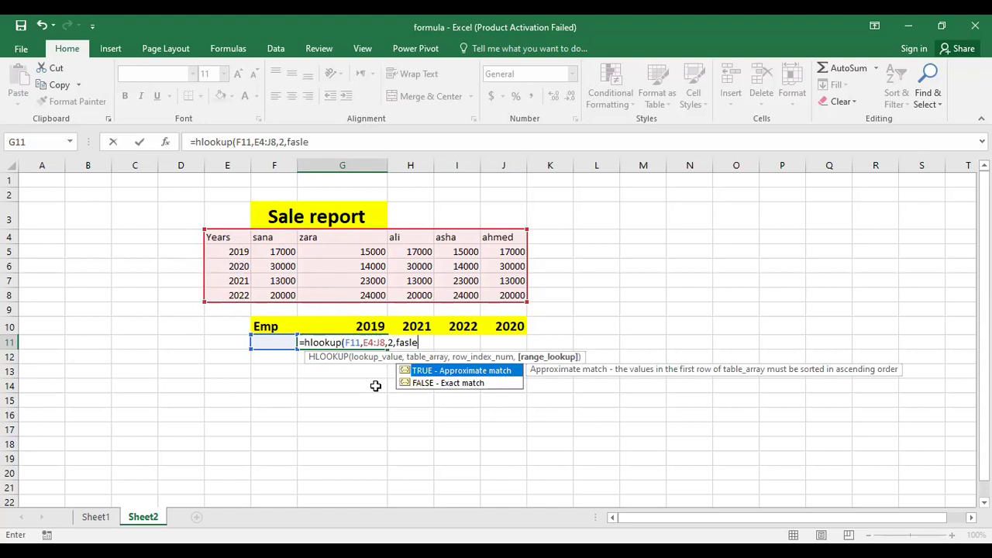
pyautogui.write(')')
pyautogui.press('Return')
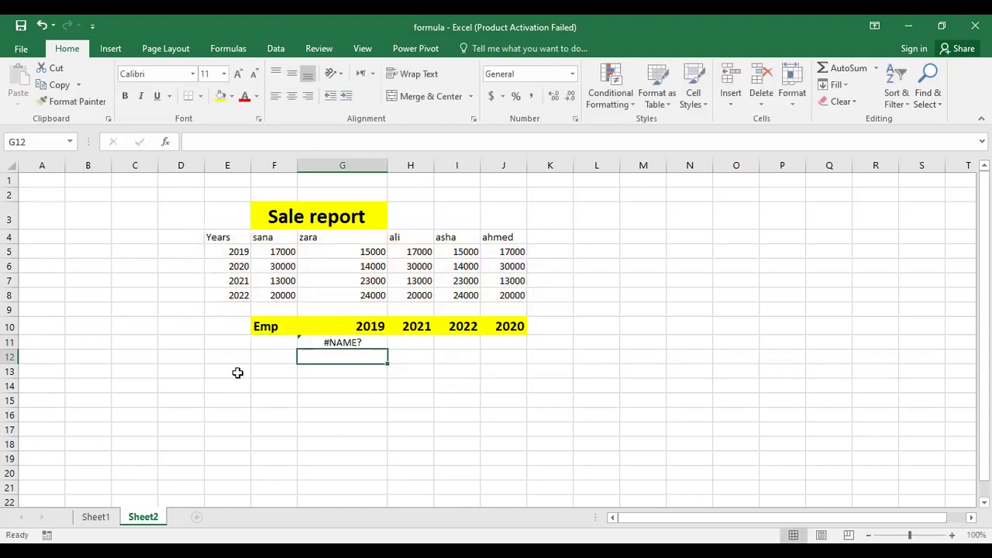
# Enter the first salesperson's name in F11 as the lookup value under Emp.
pyautogui.doubleClick(262, 342)
pyautogui.write('sana')
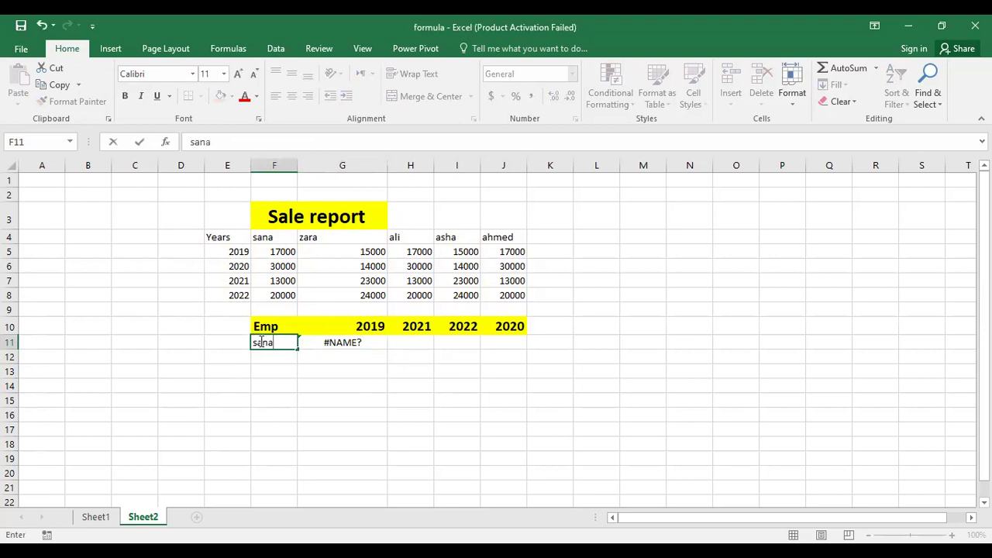
pyautogui.press('Return')
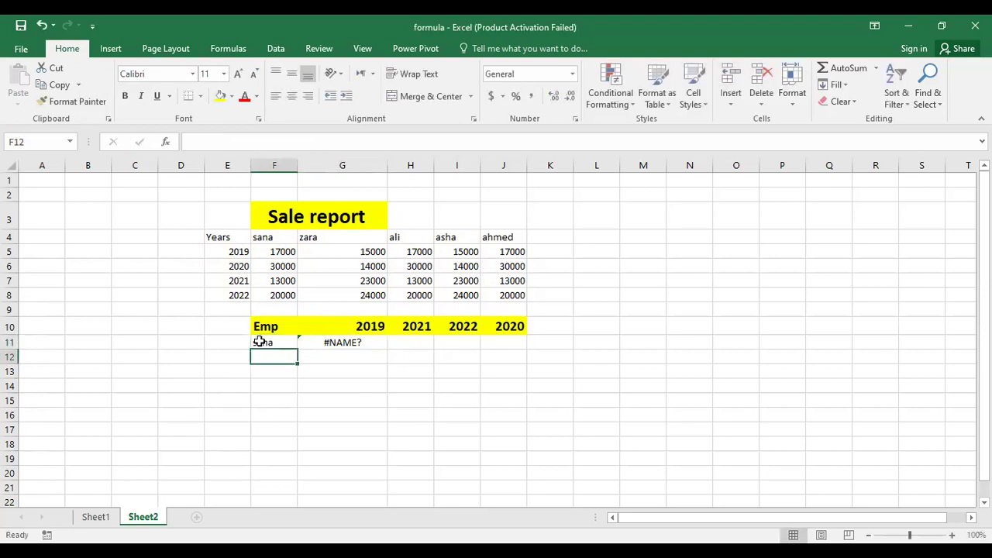
# Delete the whole HLOOKUP formula from G11, keeping the cell open for editing.
pyautogui.click(348, 341)
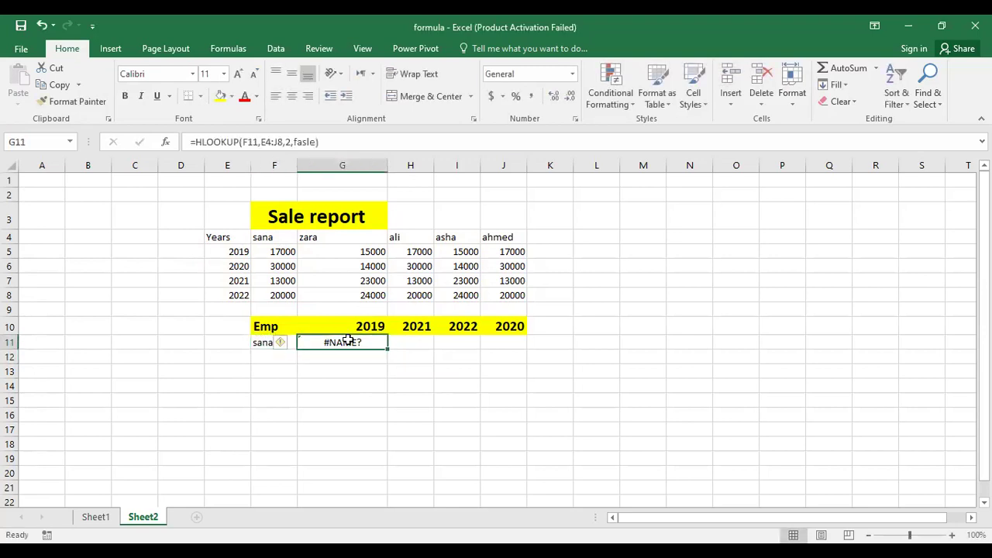
pyautogui.doubleClick(350, 342)
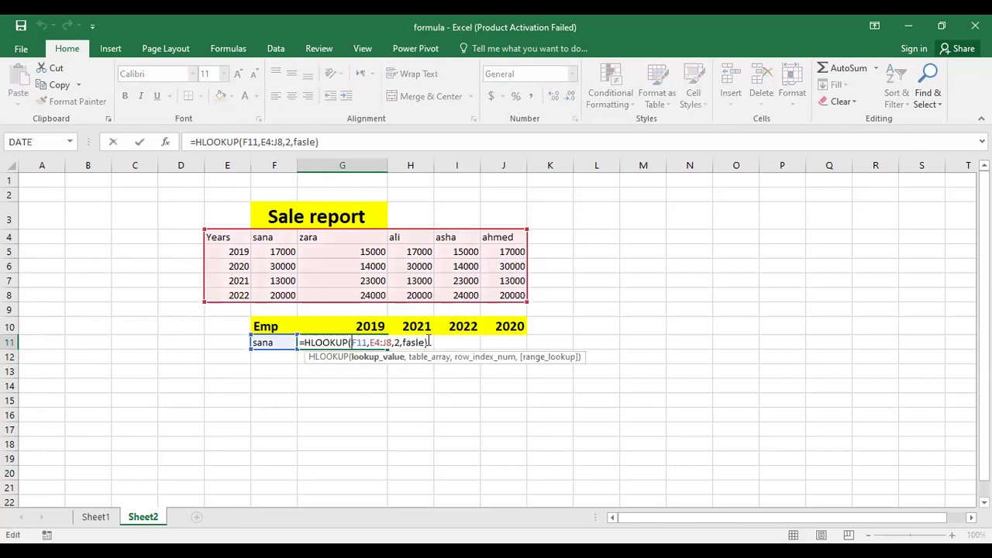
pyautogui.moveTo(429, 342); pyautogui.dragTo(296, 341)
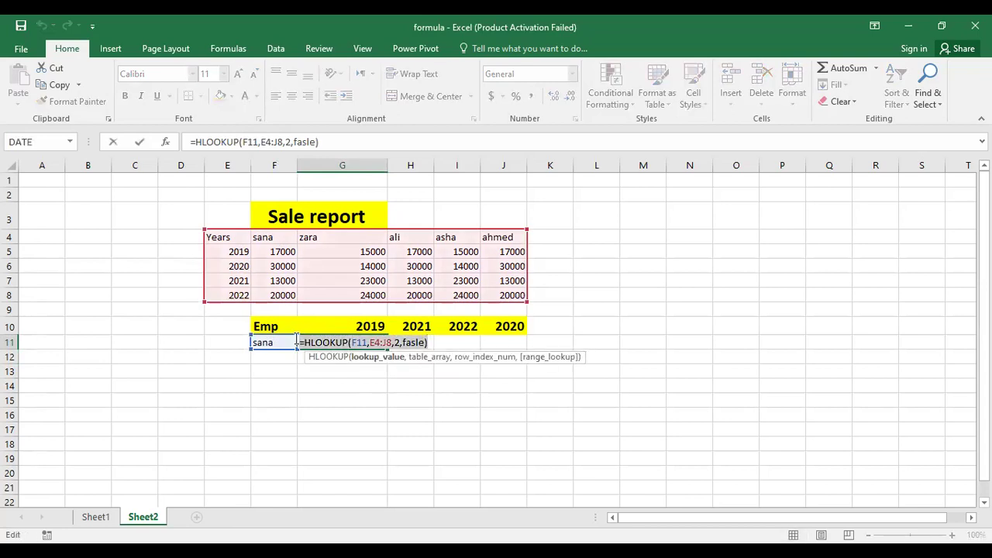
pyautogui.press('BackSpace')
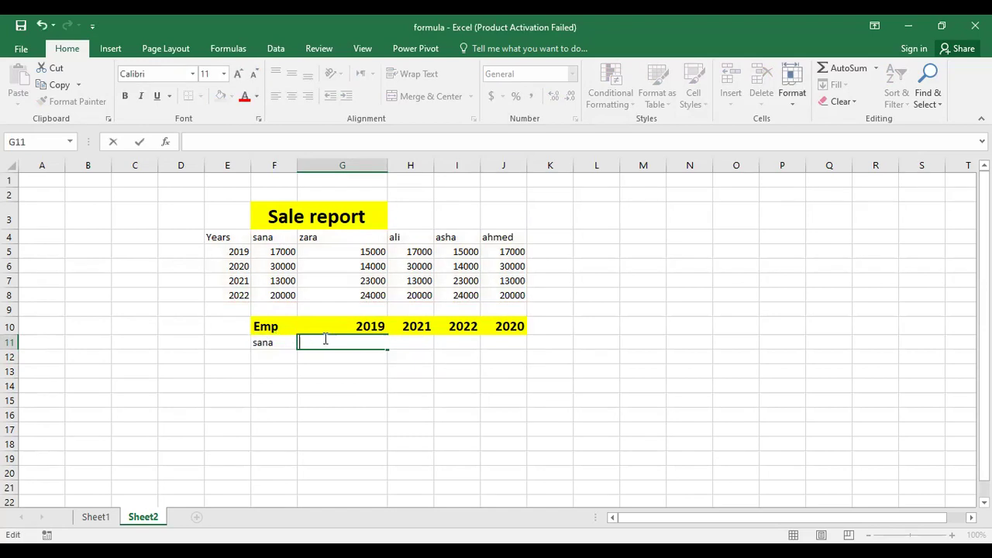
# Start an HLOOKUP formula in G11 under 2019 with F11 as the lookup value.
pyautogui.write('=(')
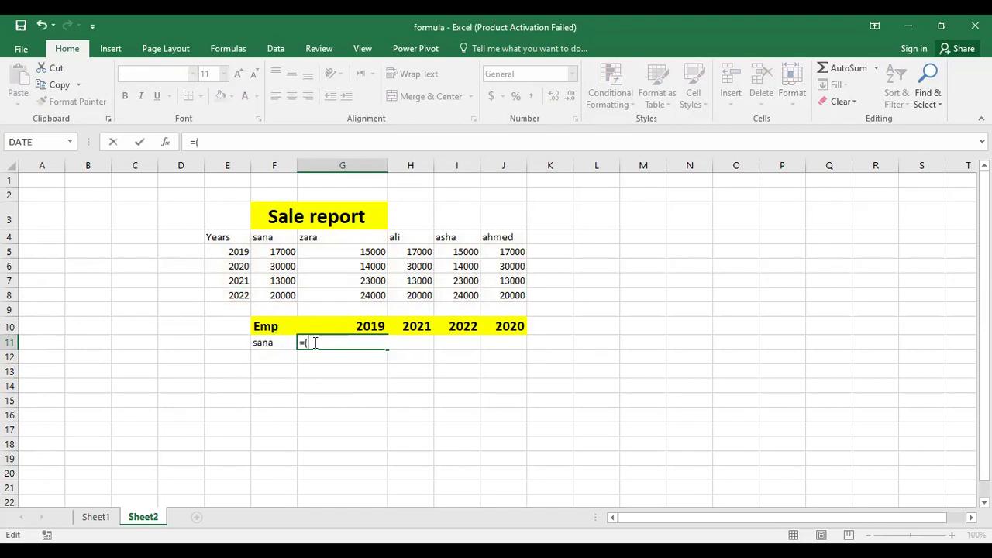
pyautogui.press('BackSpace')
pyautogui.write('h')
pyautogui.press('BackSpace')
pyautogui.write('hloo')
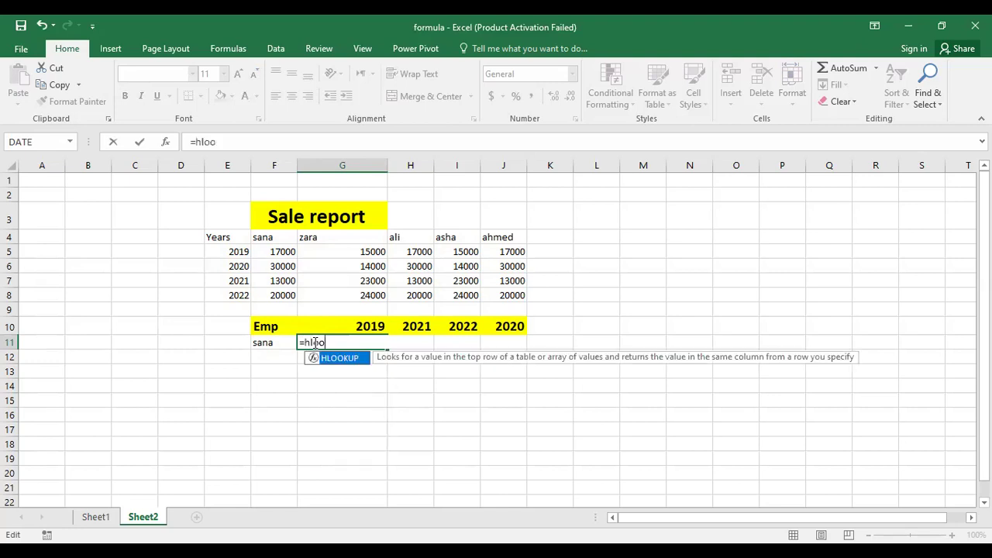
pyautogui.write('kp')
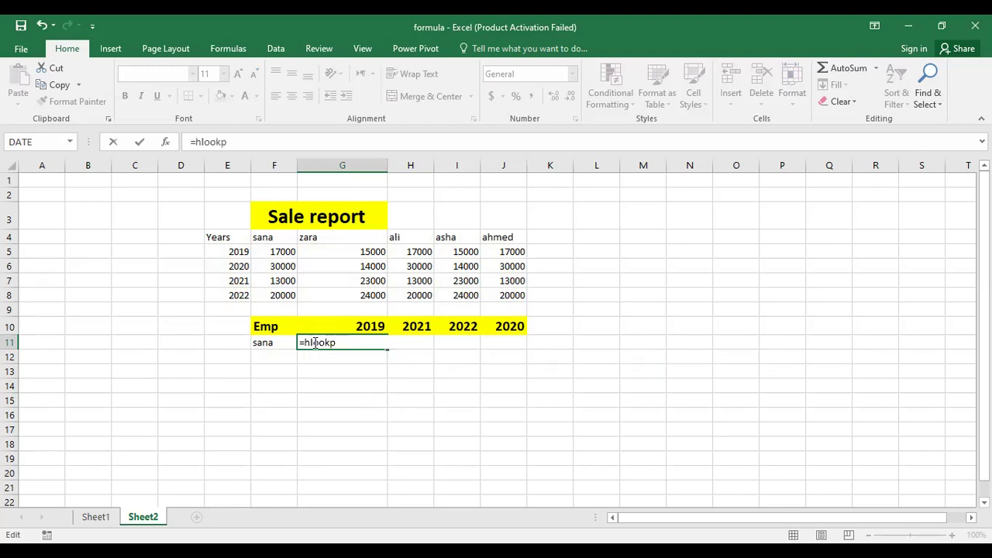
pyautogui.press('BackSpace')
pyautogui.write('up')
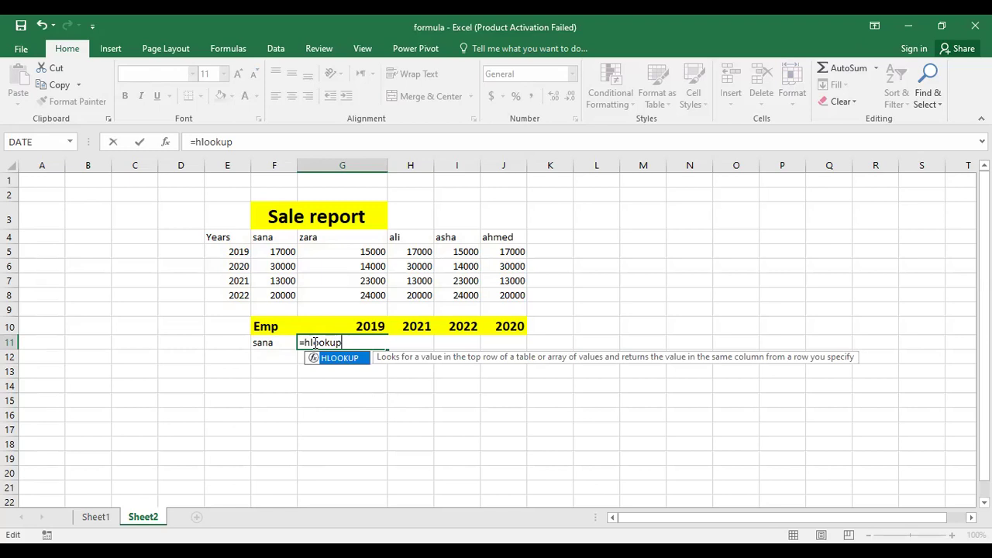
pyautogui.write('(')
pyautogui.click(264, 347)
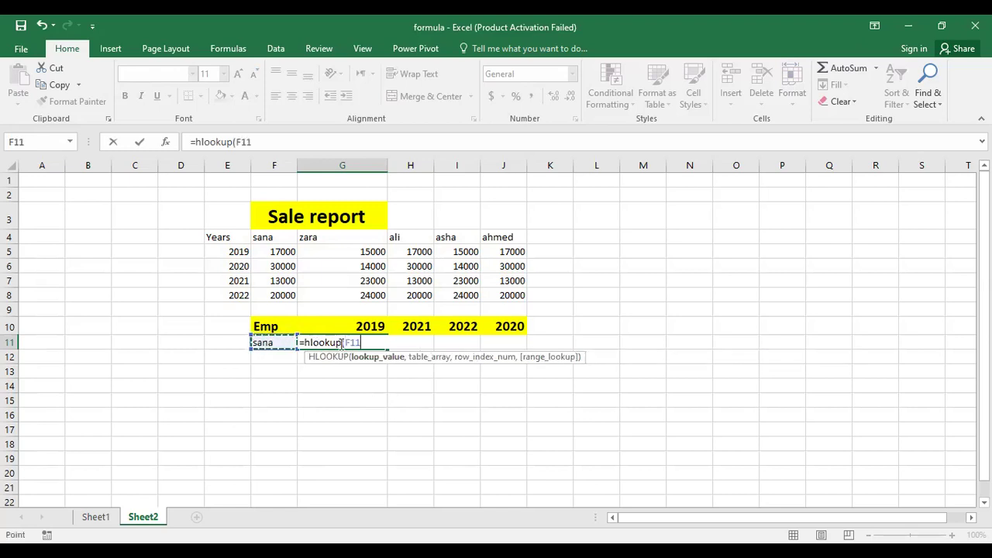
# Complete the G11 formula with table range E4:J8, row index 2 and range lookup FALSE.
pyautogui.write(',')
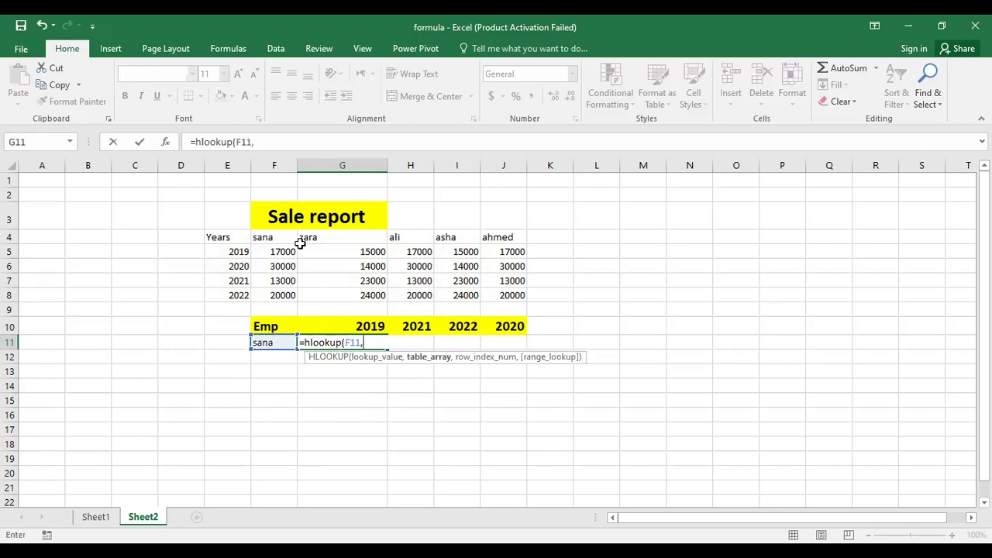
pyautogui.click(226, 240)
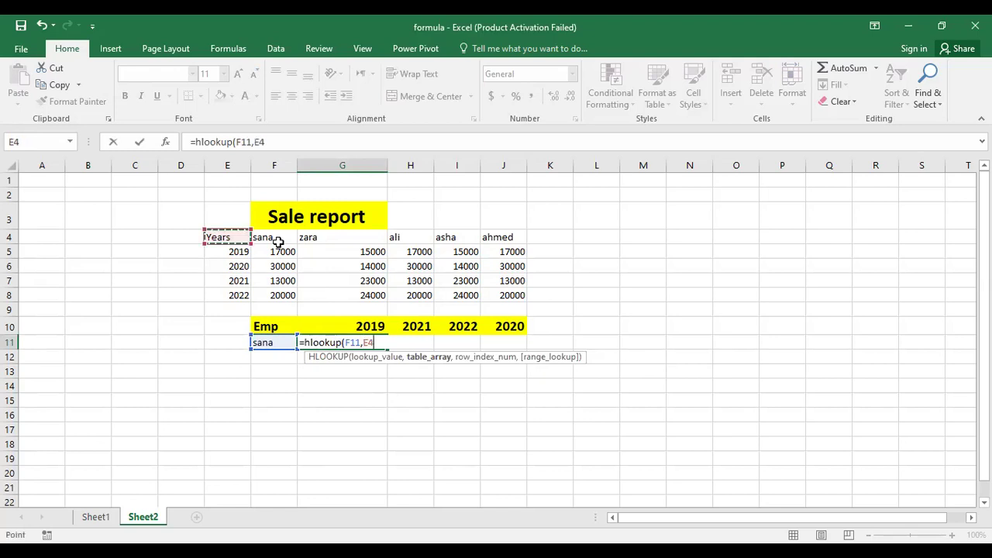
pyautogui.moveTo(496, 295); pyautogui.dragTo(498, 298)
pyautogui.write(',')
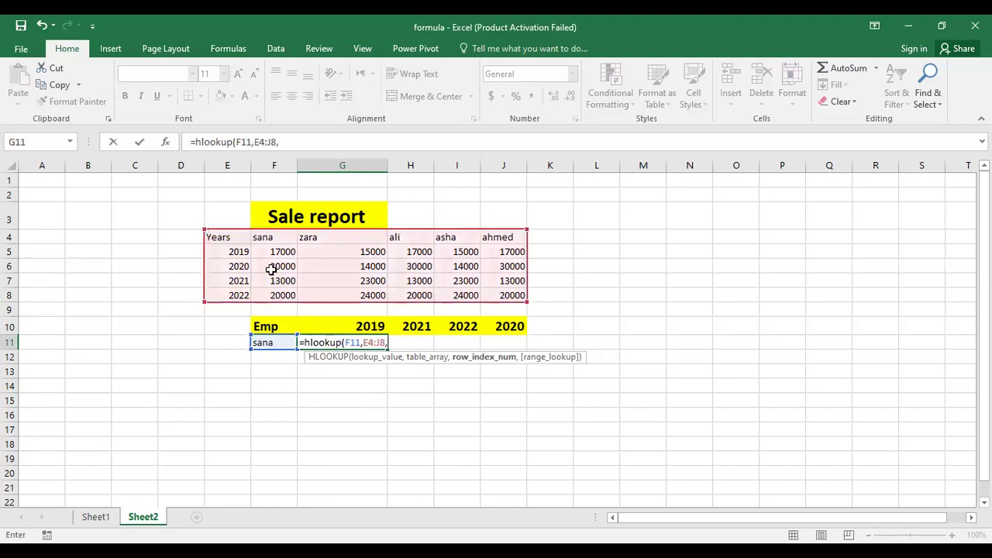
pyautogui.write('2,false')
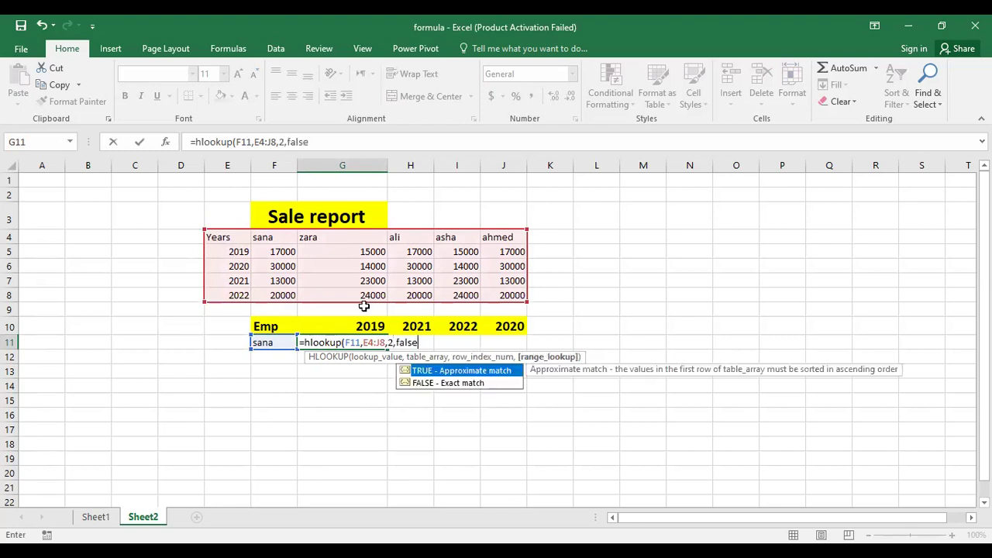
pyautogui.press('Return')
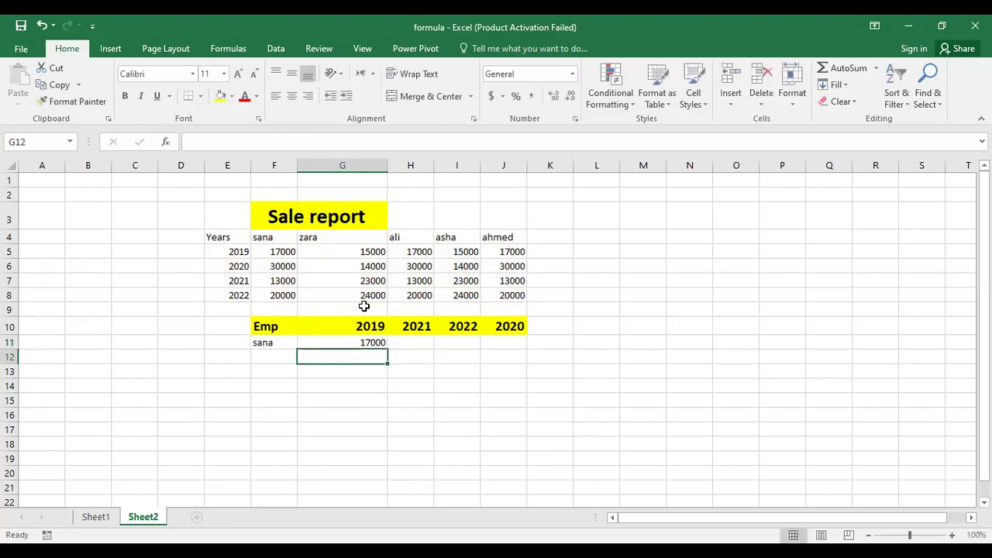
# Replace the lookup name in F11 with the second salesperson's name to test the 2019 lookup.
pyautogui.click(267, 342)
pyautogui.doubleClick(266, 343)
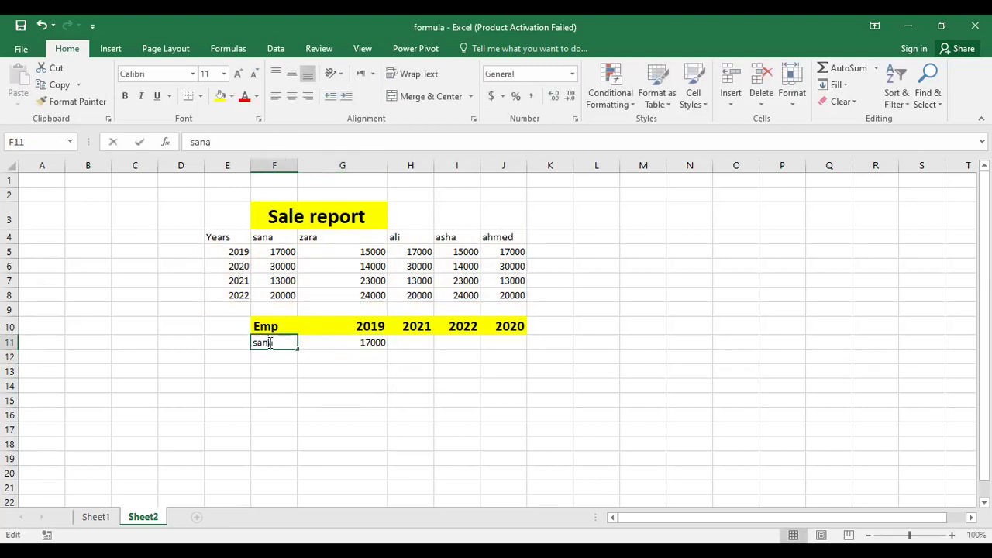
pyautogui.moveTo(292, 343); pyautogui.dragTo(245, 342)
pyautogui.write('zara')
pyautogui.press('Return')
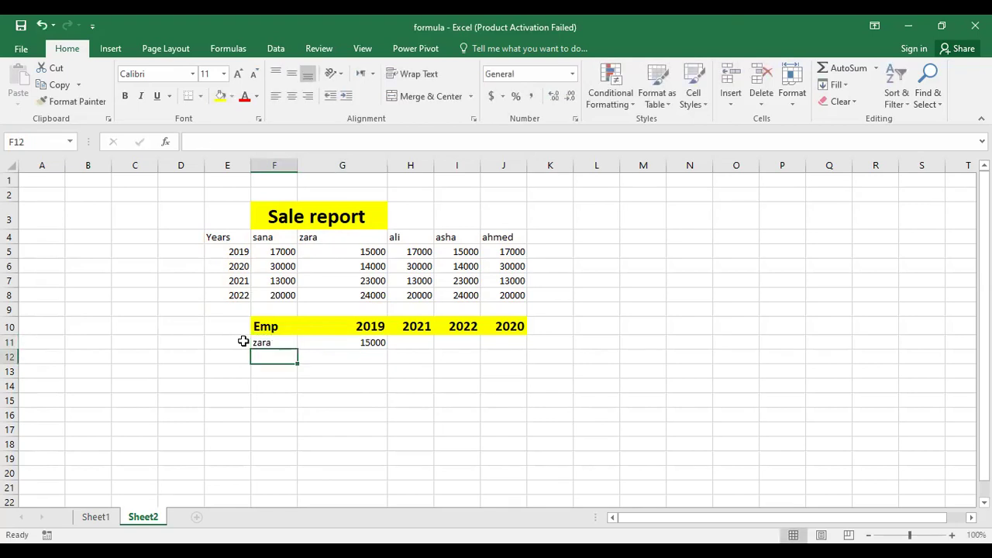
# Replace the lookup name in F11 with the third salesperson's name.
pyautogui.doubleClick(280, 343)
pyautogui.moveTo(279, 342); pyautogui.dragTo(232, 332)
pyautogui.press('BackSpace')
pyautogui.write('ali')
pyautogui.press('Return')
# Set the lookup name in F11 back to the first salesperson's name.
pyautogui.doubleClick(264, 343)
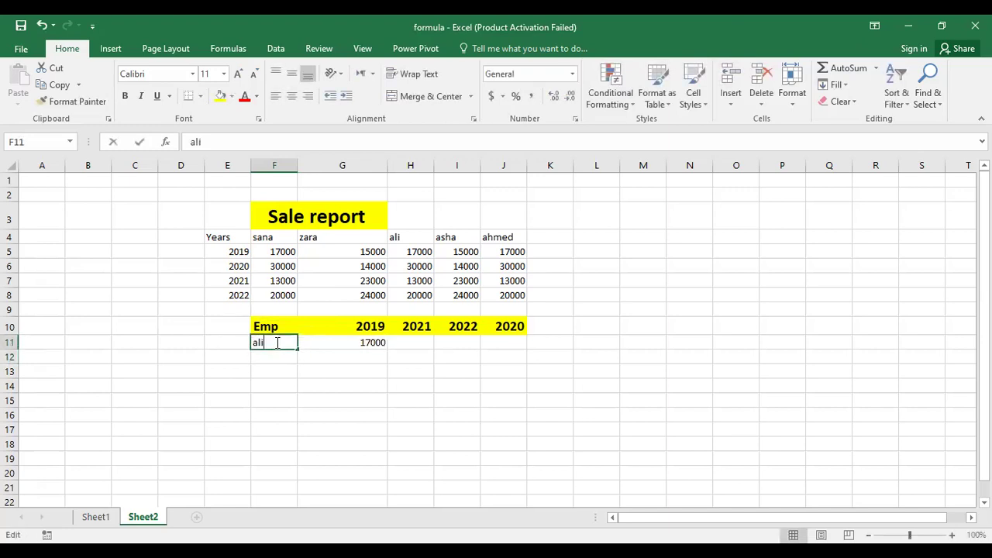
pyautogui.moveTo(279, 343); pyautogui.dragTo(231, 342)
pyautogui.press('BackSpace')
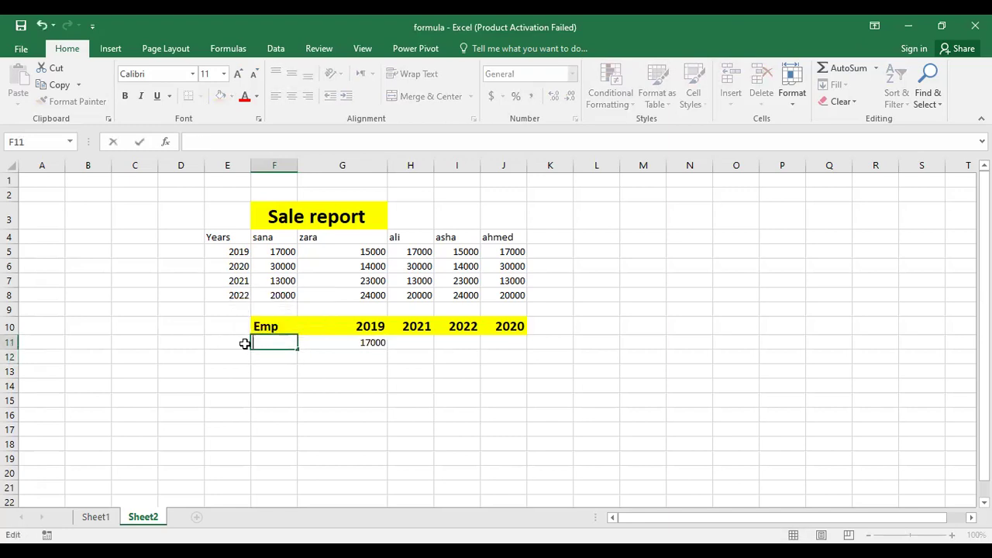
pyautogui.write('sana')
pyautogui.click(336, 341)
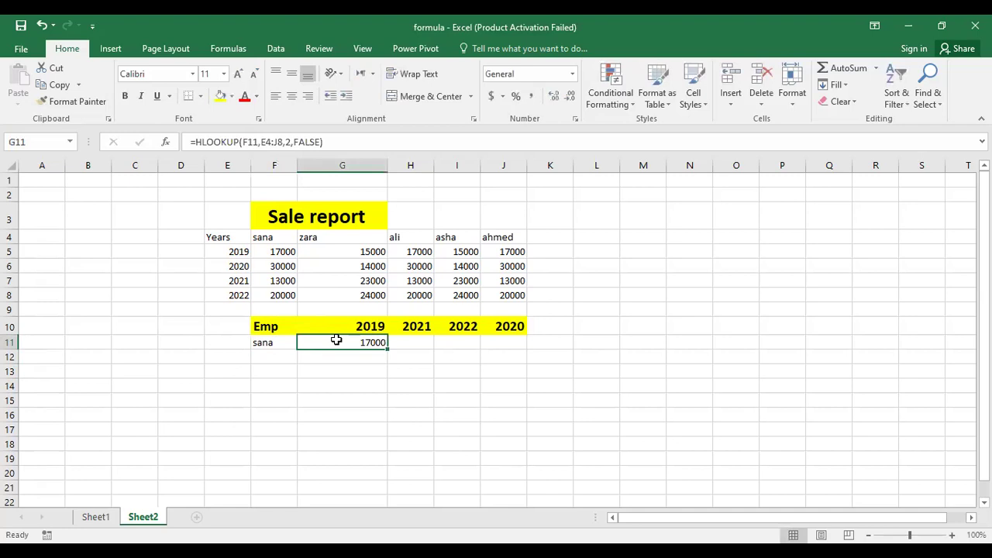
# Examine the lookup value argument of the HLOOKUP formula in G11 and the cell it refers to.
pyautogui.doubleClick(336, 340)
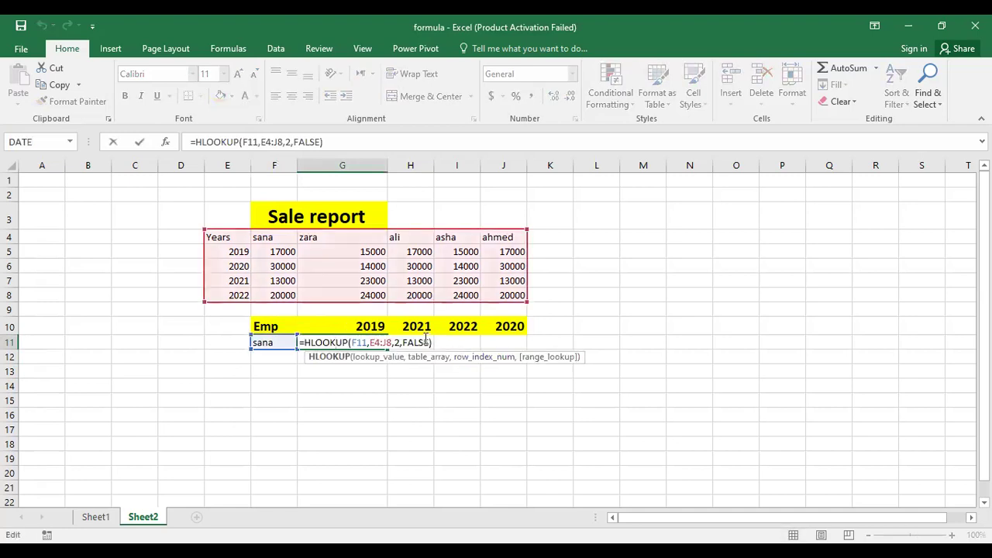
pyautogui.moveTo(367, 342); pyautogui.dragTo(354, 342)
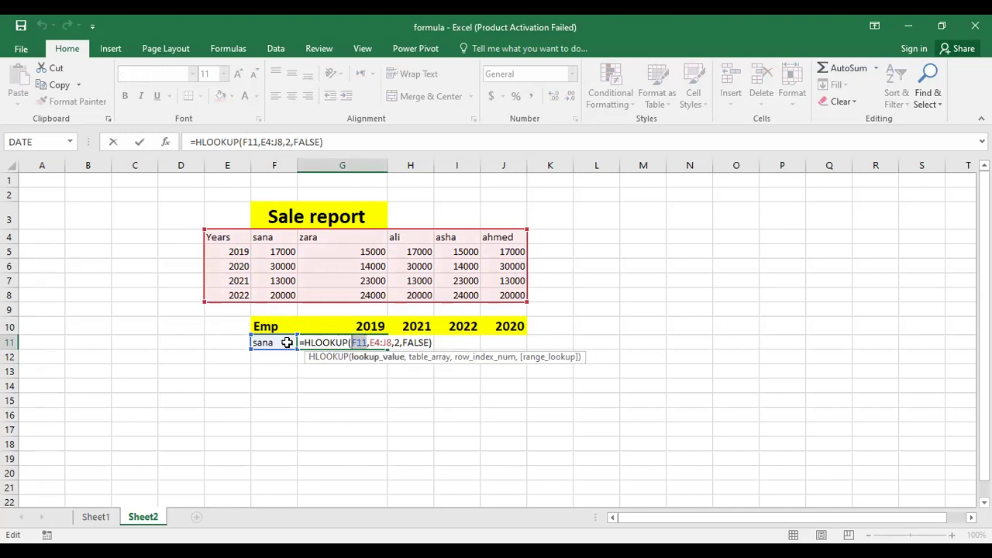
pyautogui.click(366, 342)
pyautogui.press('Return')
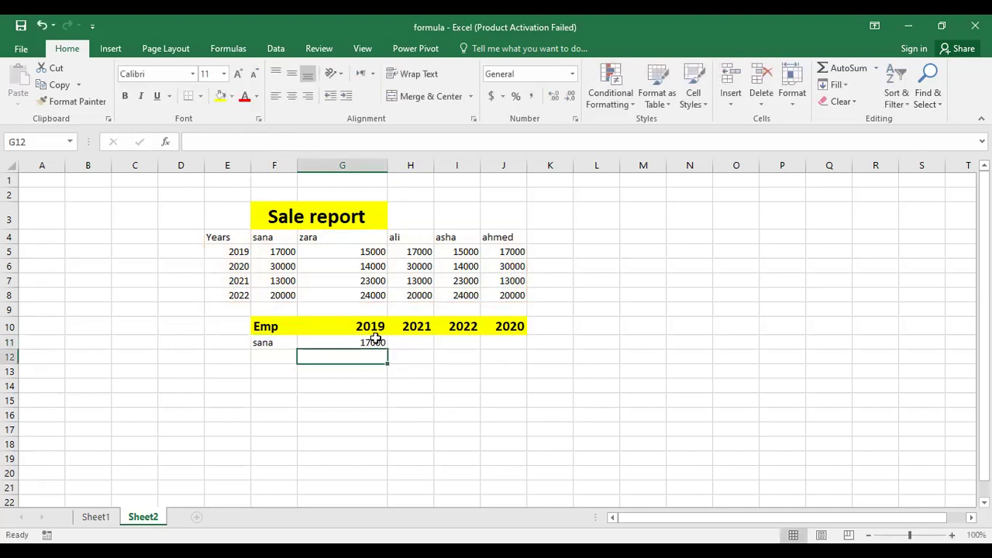
pyautogui.click(281, 342)
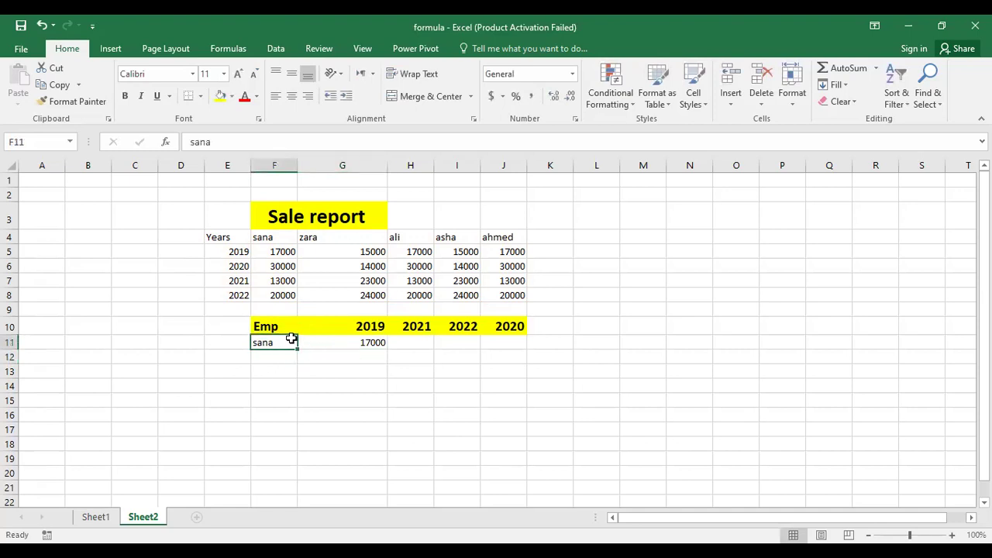
pyautogui.click(361, 343)
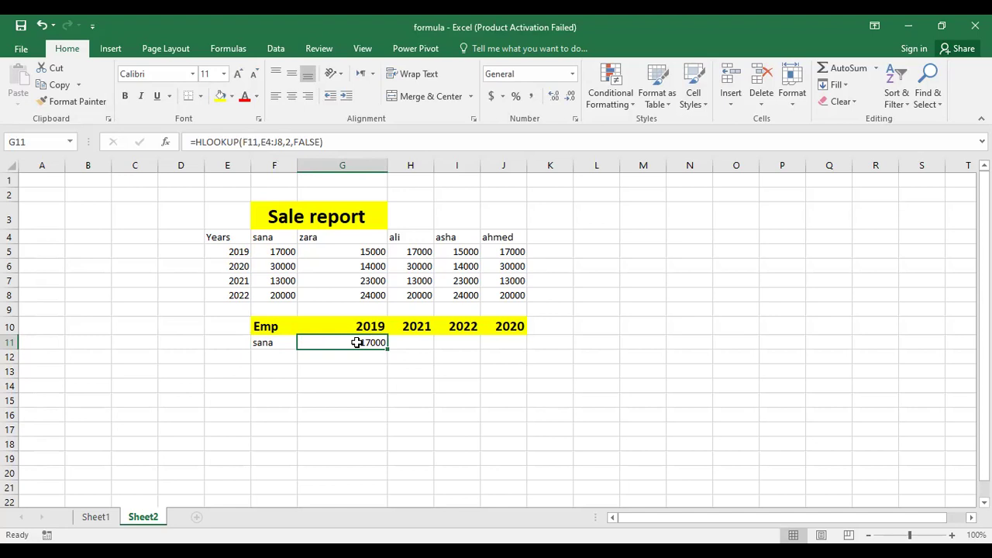
# Start an HLOOKUP formula in H11 under 2021 with F11 as the lookup value.
pyautogui.click(436, 342)
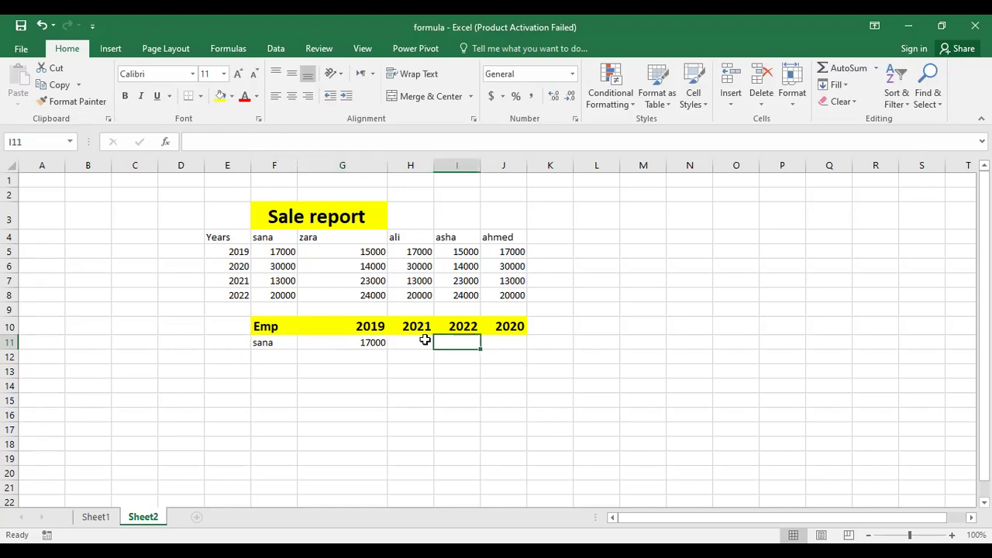
pyautogui.doubleClick(427, 341)
pyautogui.write('=')
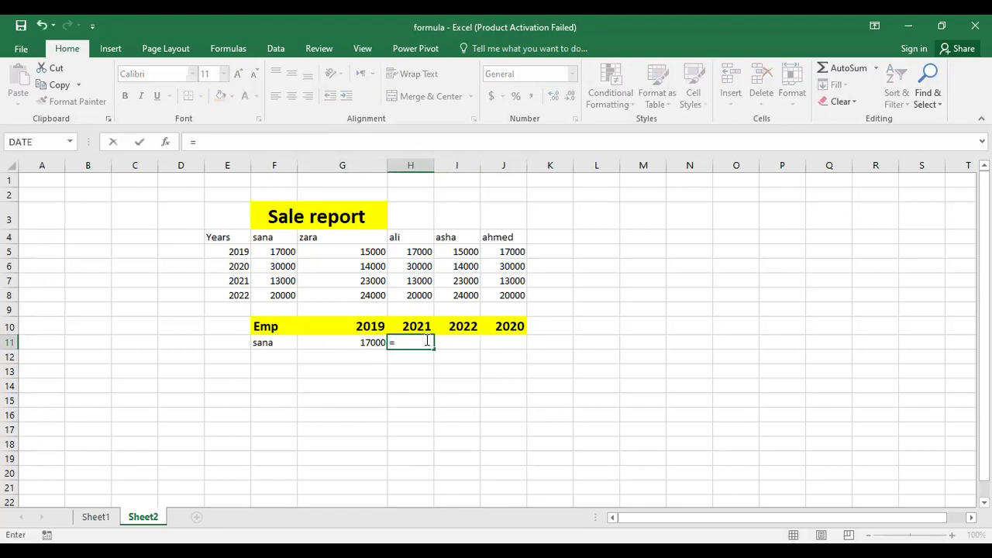
pyautogui.write('hlookup')
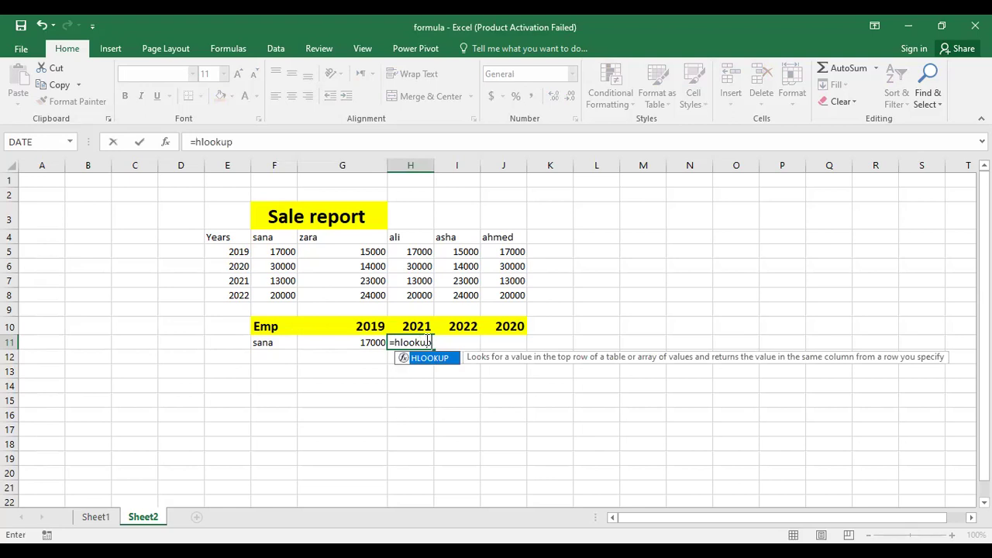
pyautogui.write('(')
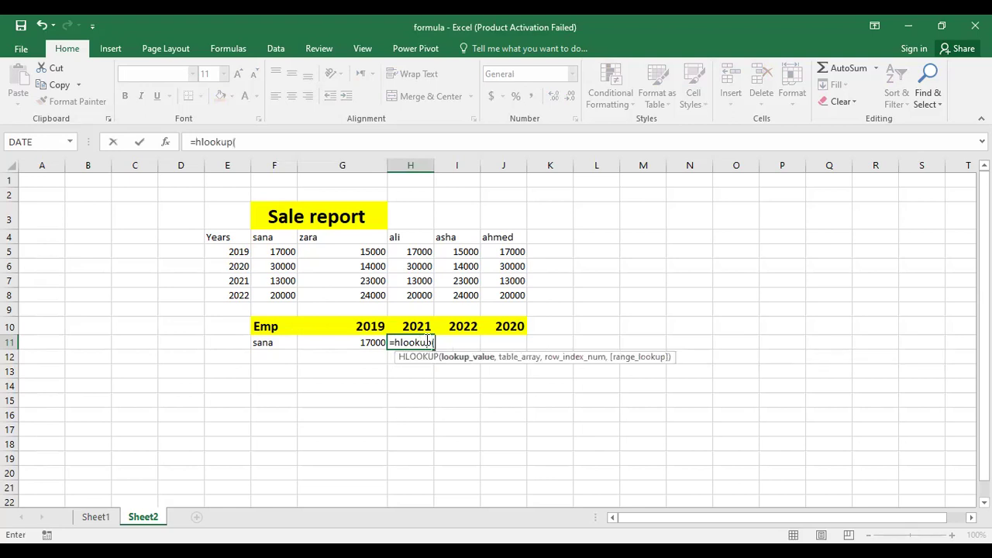
pyautogui.click(281, 343)
# Complete the H11 formula with table range E4:J8, row index 4 and range lookup FALSE.
pyautogui.write(',')
pyautogui.click(215, 240)
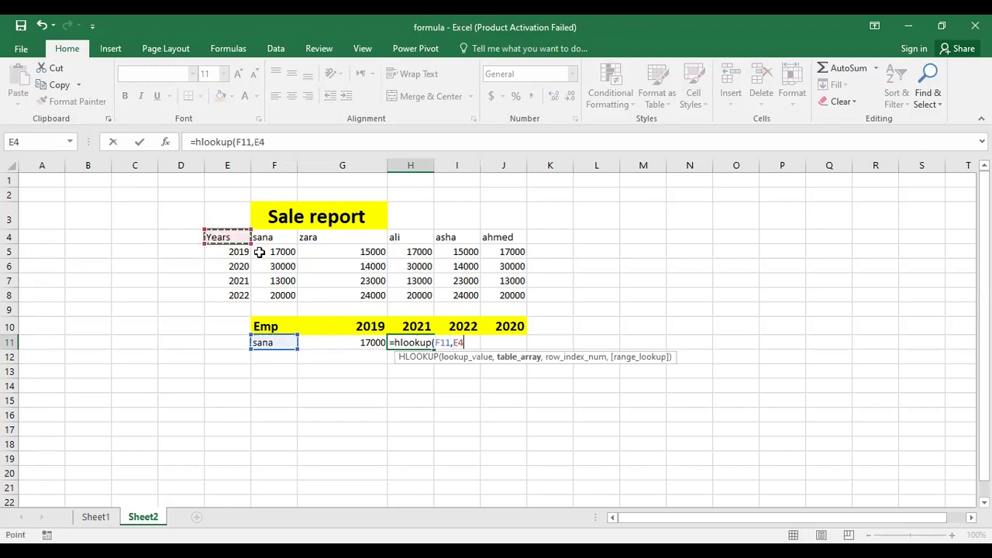
pyautogui.keyDown('shift'); pyautogui.click(511, 294); pyautogui.keyUp('shift')
pyautogui.write(',')
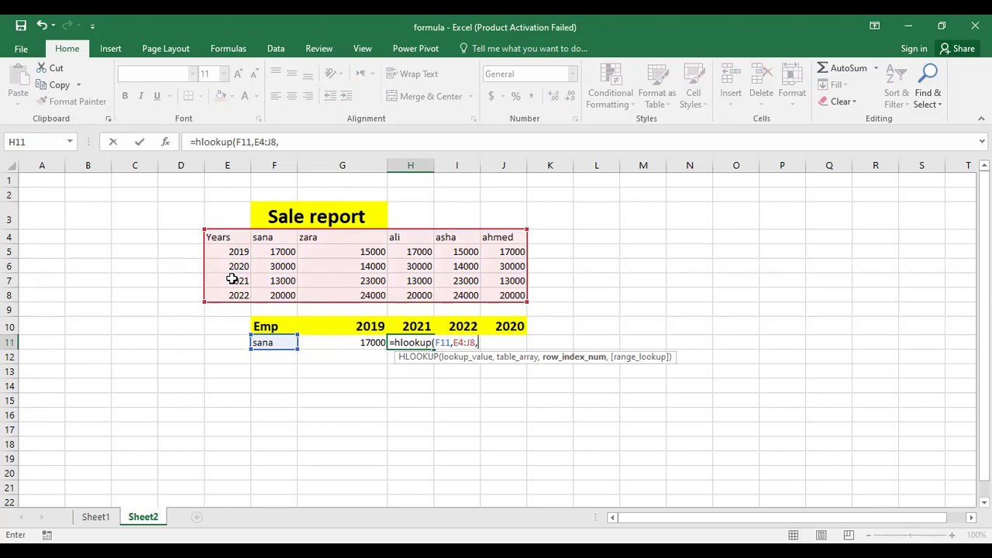
pyautogui.write('4,false')
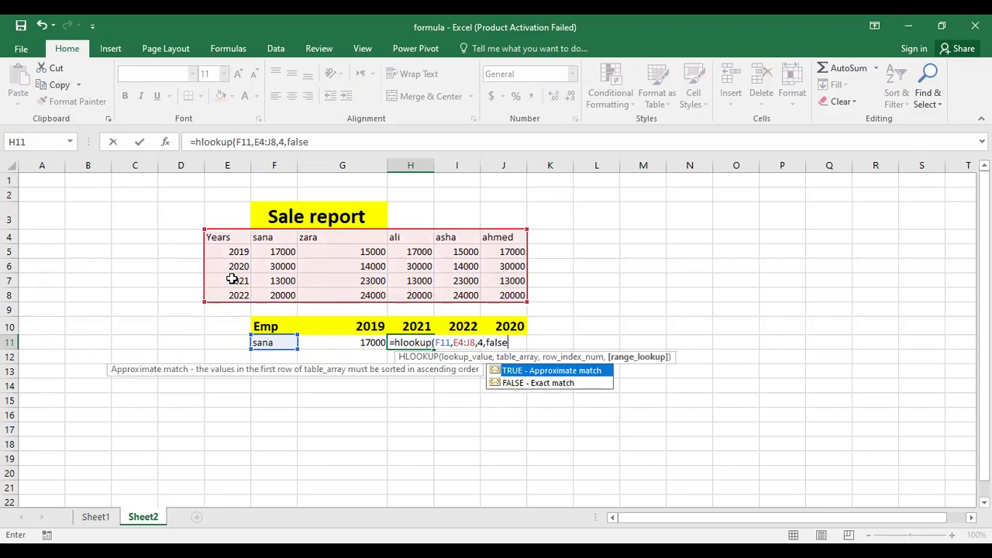
pyautogui.write(')')
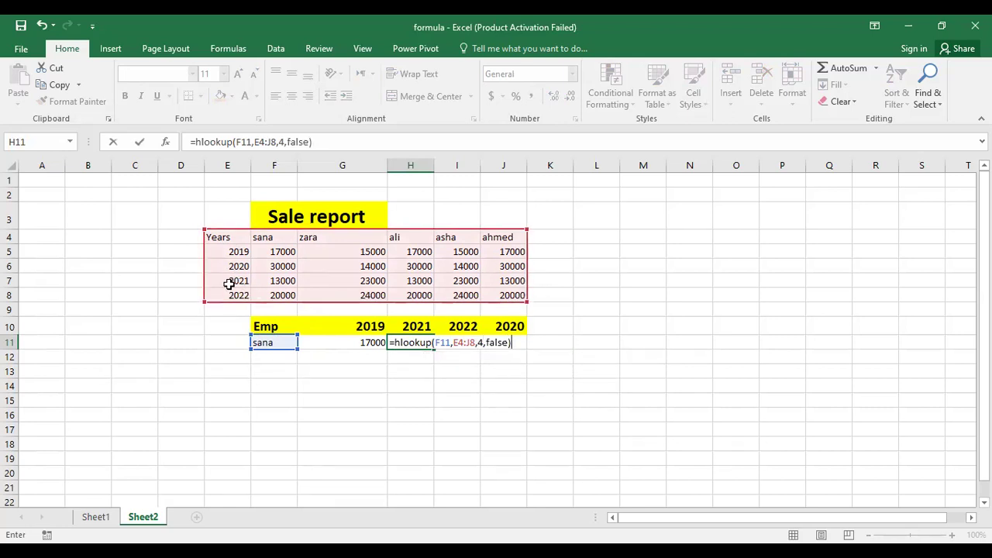
pyautogui.hotkey('ctrl', 'Return')
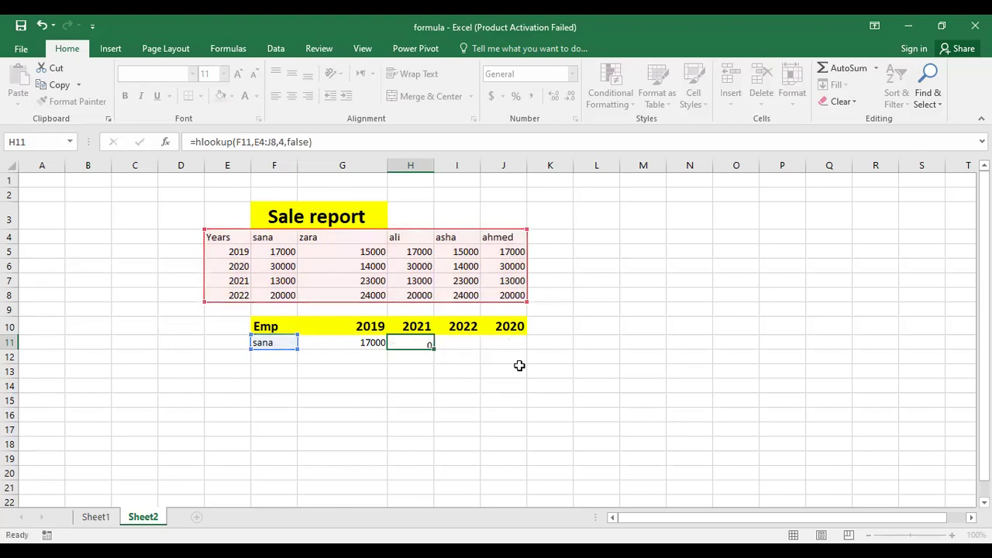
# Change the lookup name in F11 to the second salesperson's name to test both year lookups.
pyautogui.doubleClick(258, 345)
pyautogui.doubleClick(258, 343)
pyautogui.write('zara')
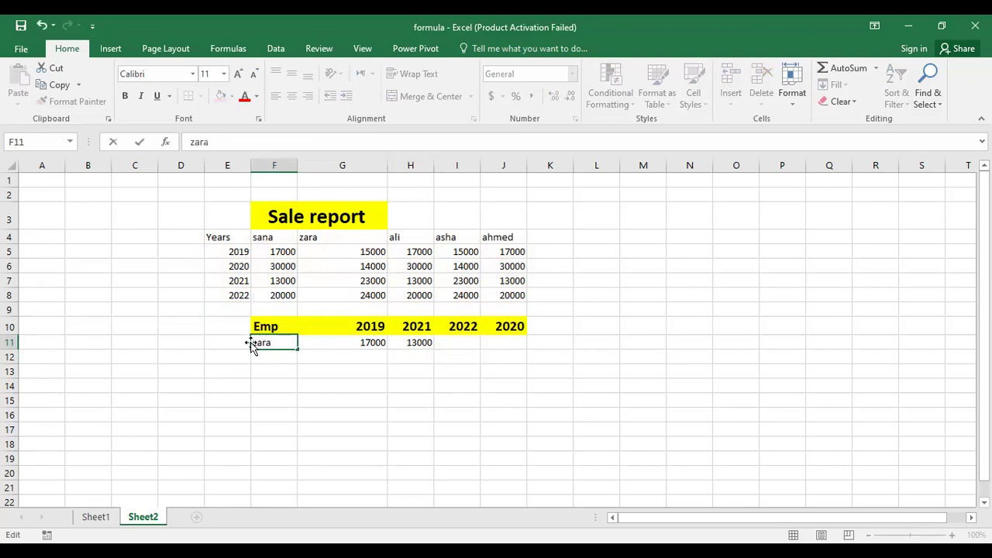
pyautogui.press('Return')
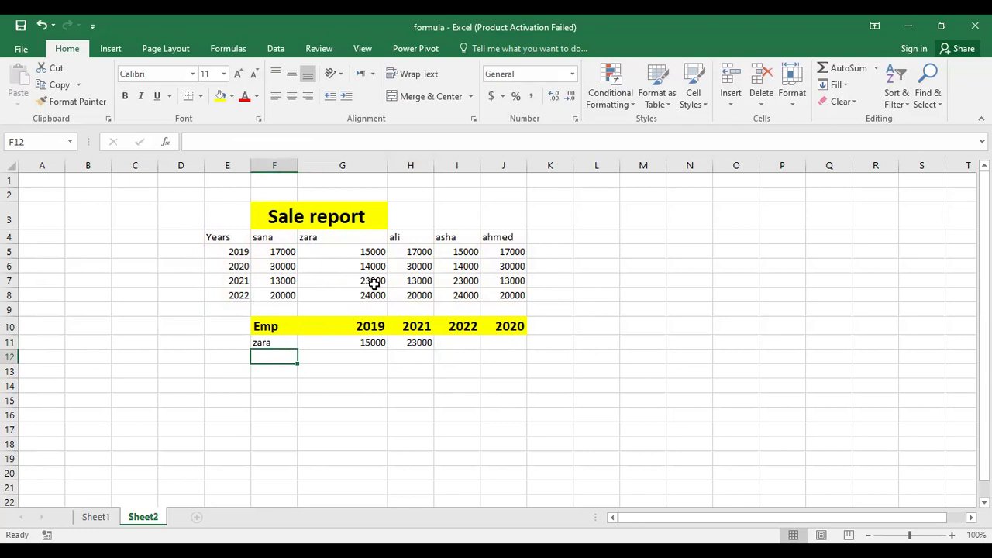
# Enter an HLOOKUP formula in I11 under 2022 with lookup value F11, table range E4:J8, row index 5 and FALSE.
pyautogui.doubleClick(466, 341)
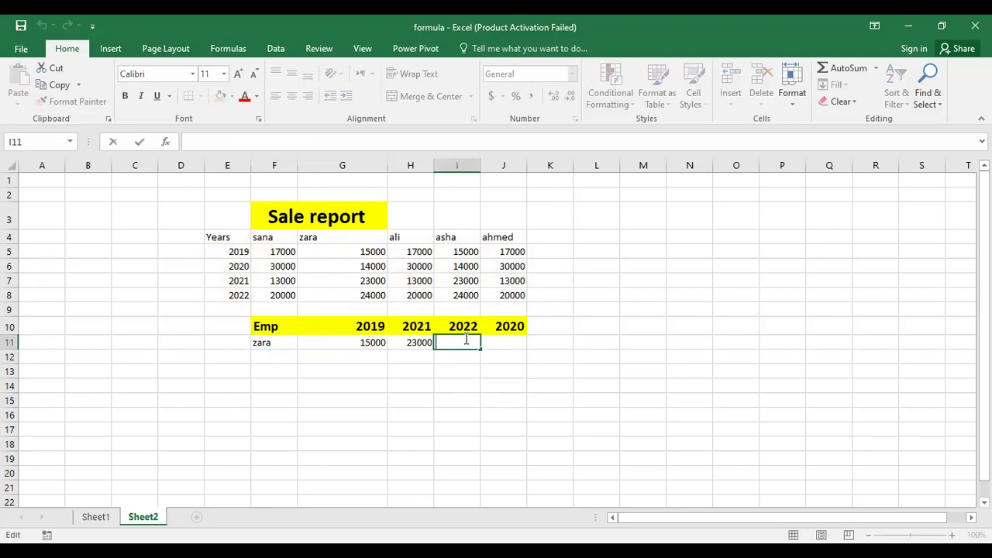
pyautogui.write('=')
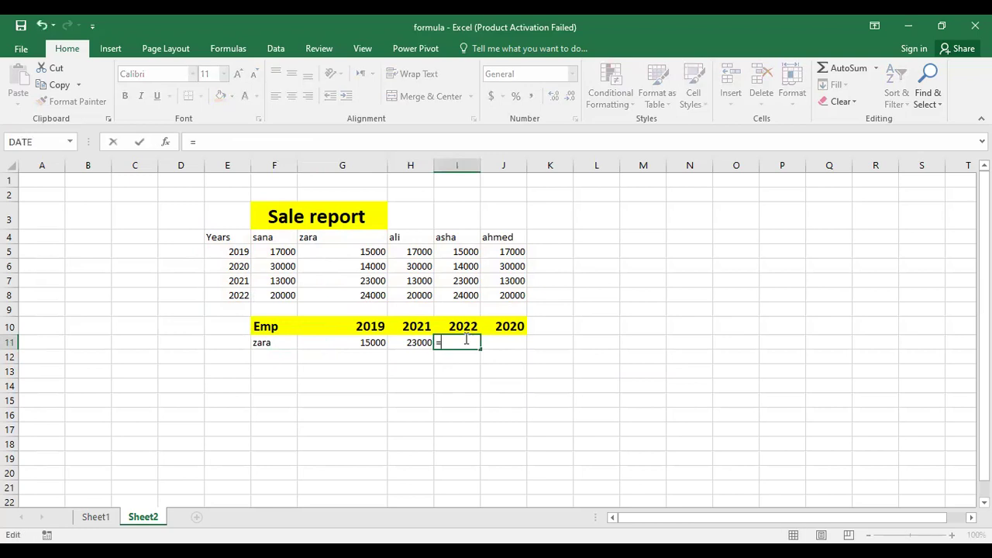
pyautogui.write('hlookup')
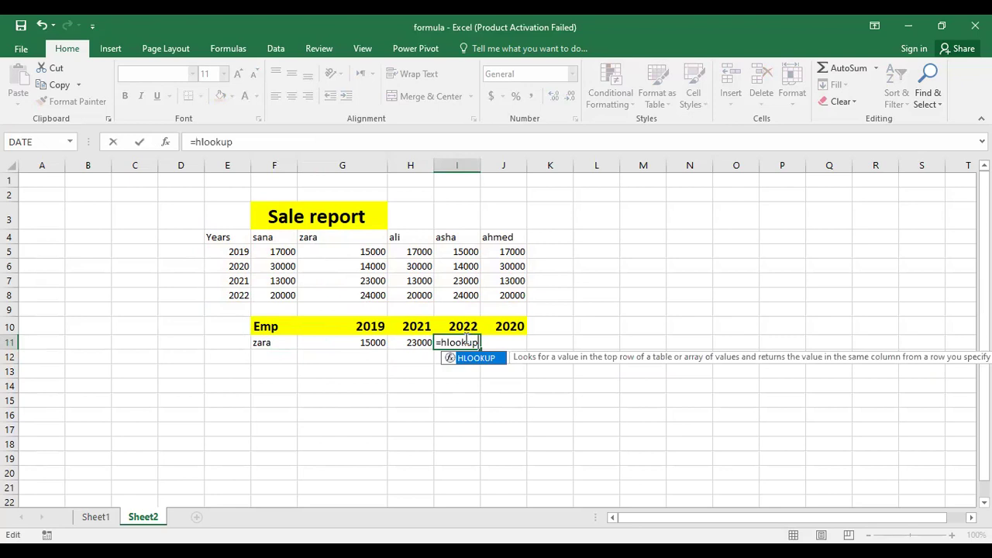
pyautogui.write('(')
pyautogui.click(264, 342)
pyautogui.write(',')
pyautogui.click(226, 238)
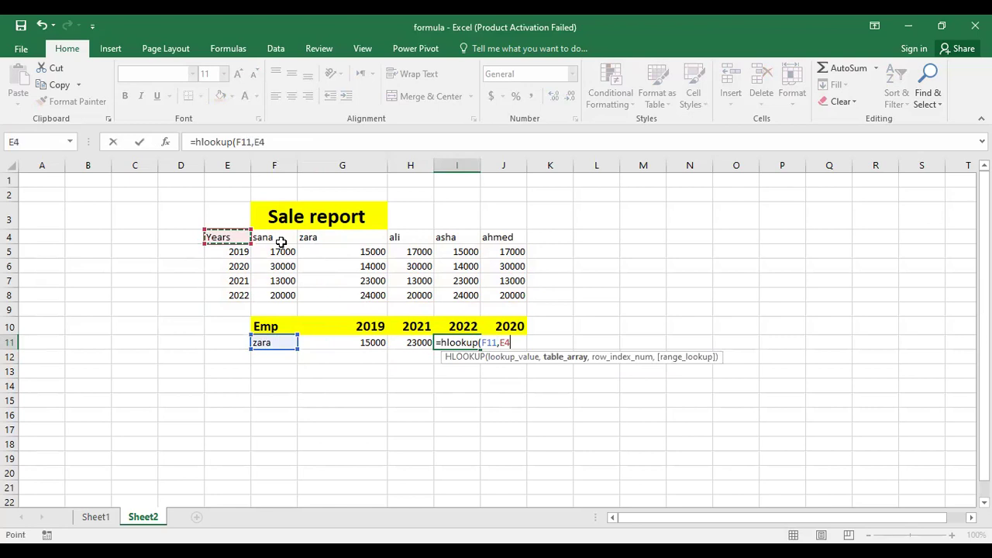
pyautogui.keyDown('shift'); pyautogui.click(496, 297); pyautogui.keyUp('shift')
pyautogui.write(',')
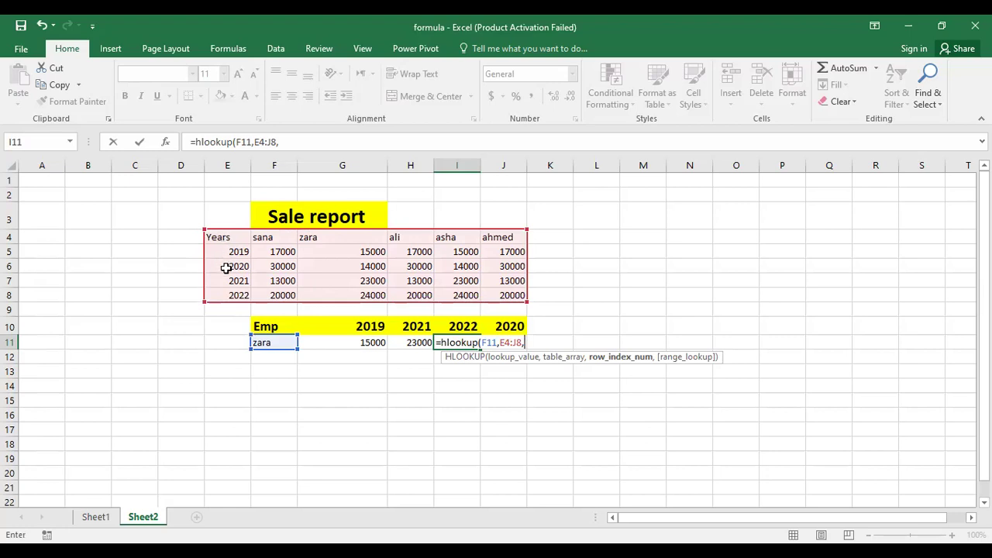
pyautogui.write('5,false')
pyautogui.press('Return')
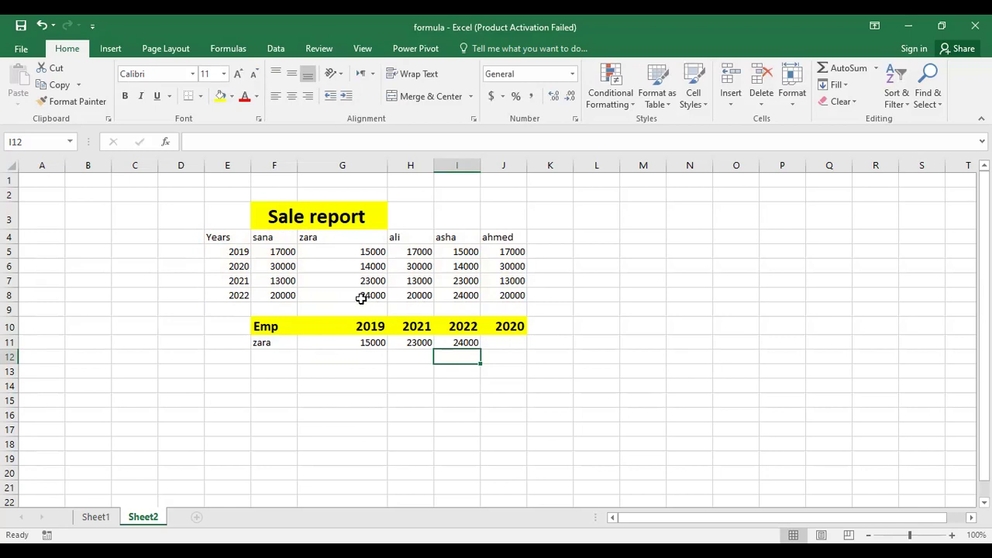
# Start an HLOOKUP formula in J11 under 2020 with F11 as the lookup value.
pyautogui.click(510, 343)
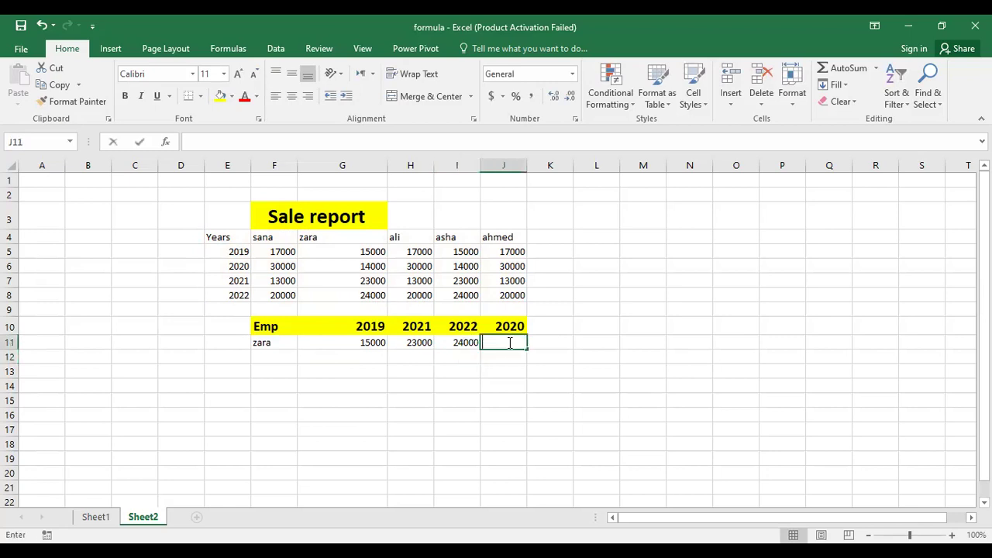
pyautogui.write('=l')
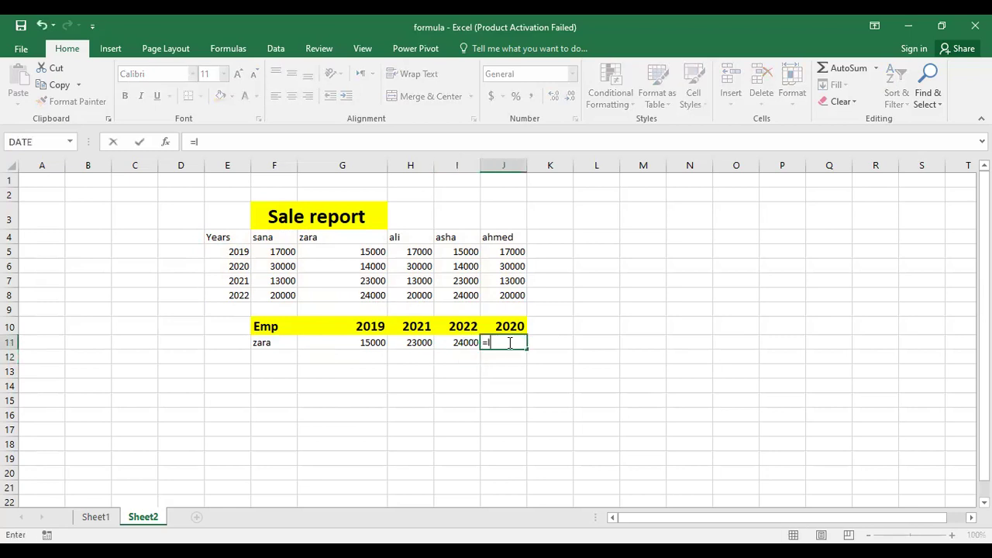
pyautogui.write('ook')
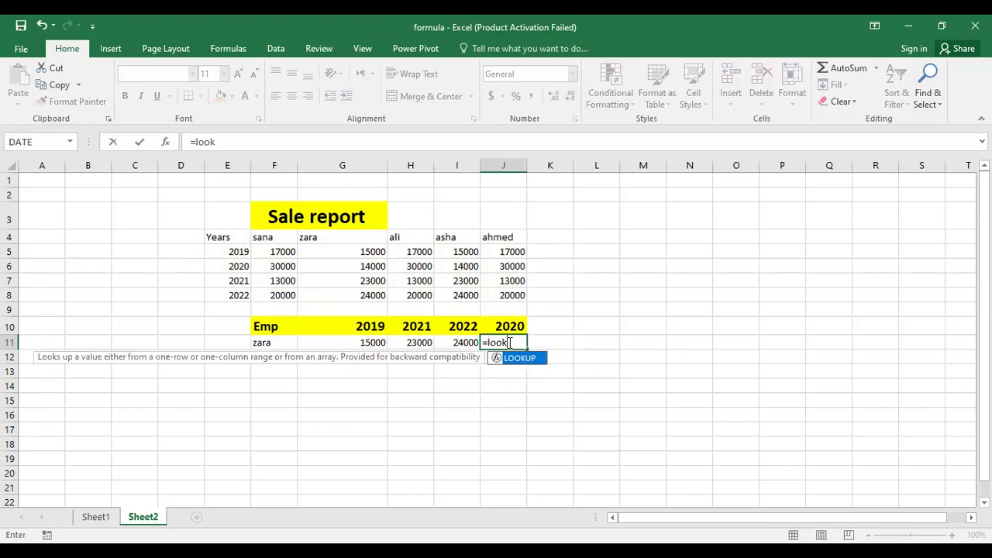
pyautogui.write('u')
pyautogui.press('BackSpace')
pyautogui.press('BackSpace')
pyautogui.press('BackSpace')
pyautogui.press('BackSpace')
pyautogui.press('BackSpace')
pyautogui.write('v')
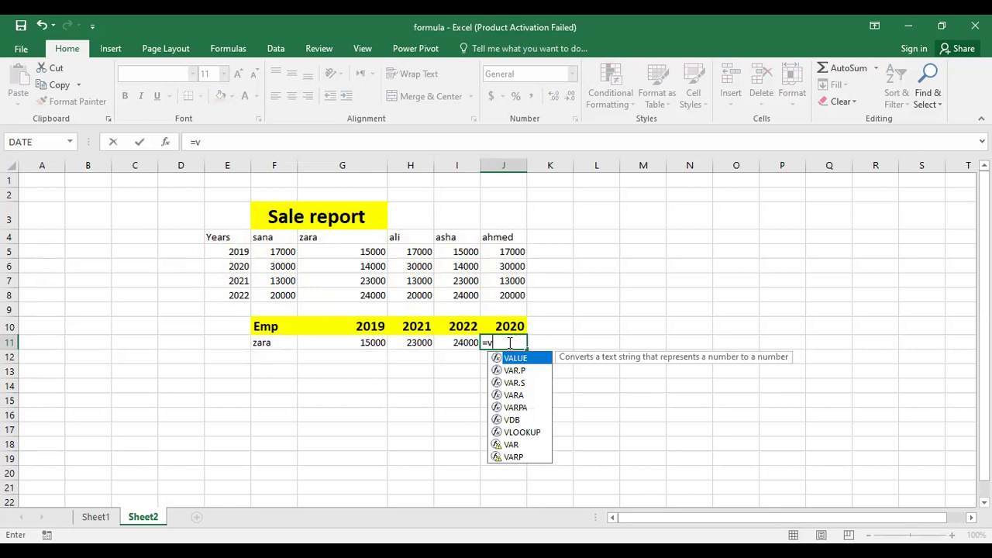
pyautogui.press('BackSpace')
pyautogui.write('hlook')
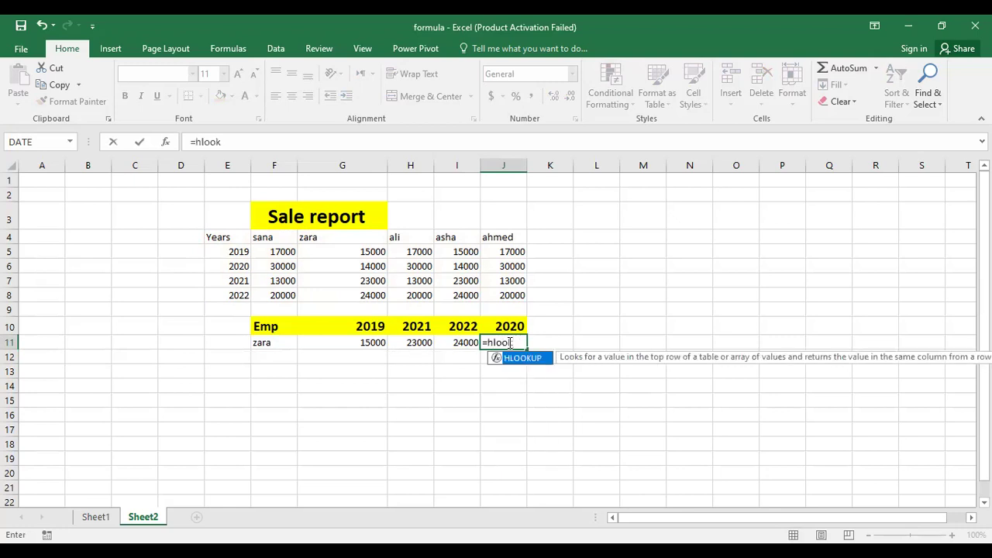
pyautogui.write('up(')
pyautogui.click(281, 342)
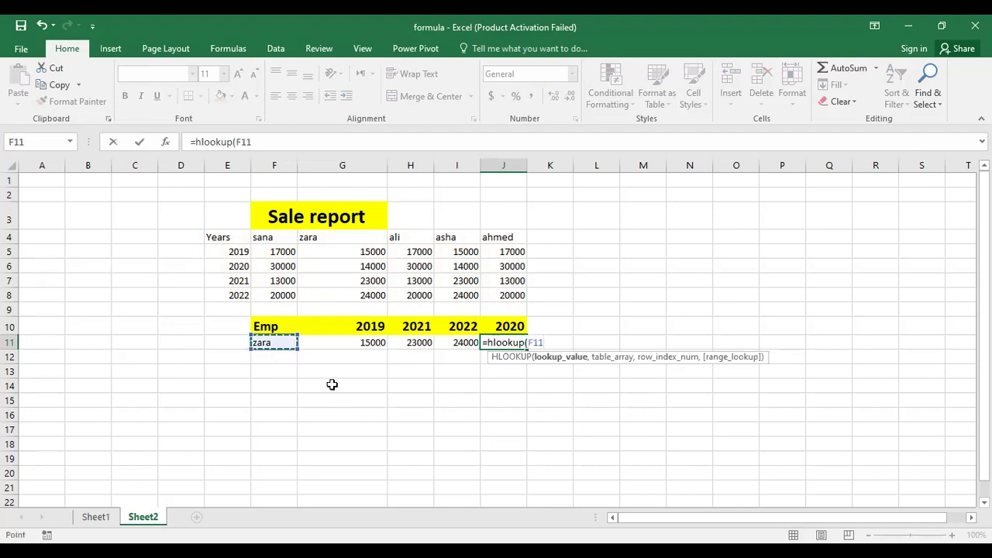
# Complete the J11 formula with table range E4:J8, row index 3 and range lookup FALSE.
pyautogui.write(',')
pyautogui.click(247, 237)
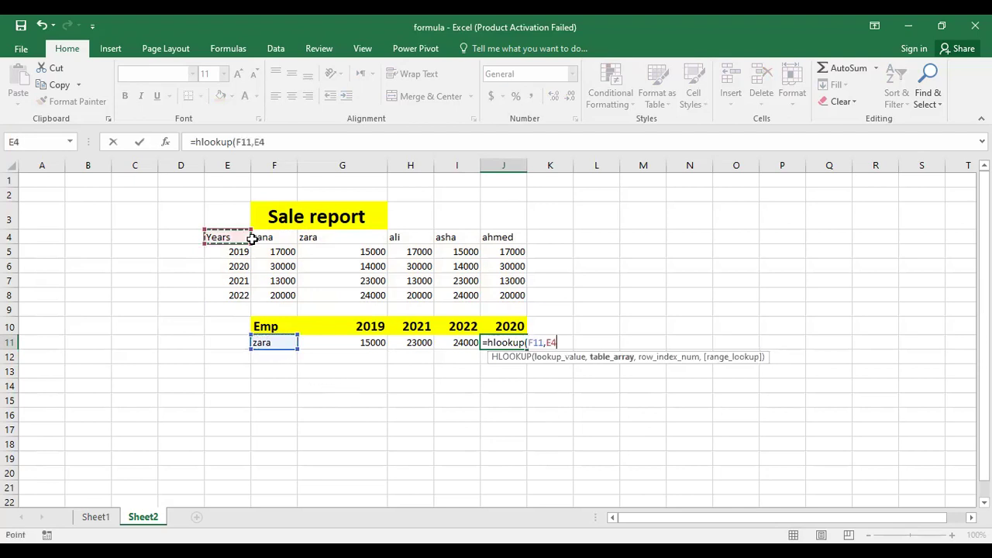
pyautogui.keyDown('shift'); pyautogui.click(491, 291); pyautogui.keyUp('shift')
pyautogui.write(',')
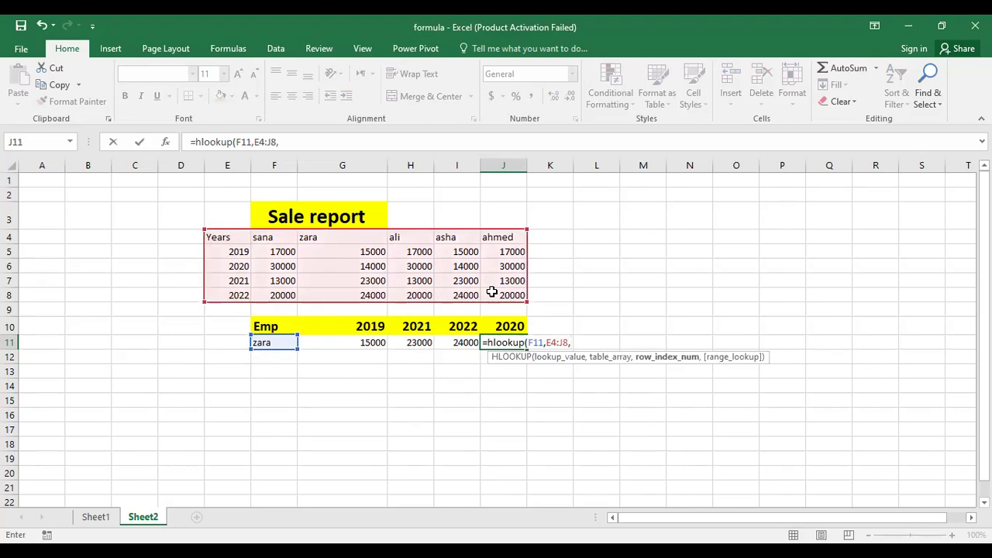
pyautogui.write('3,false')
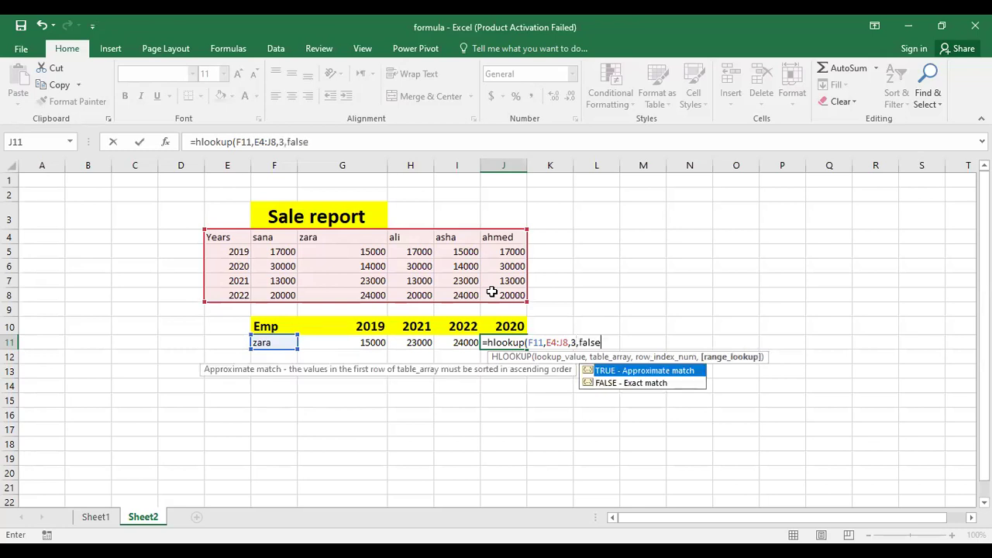
pyautogui.press('Return')
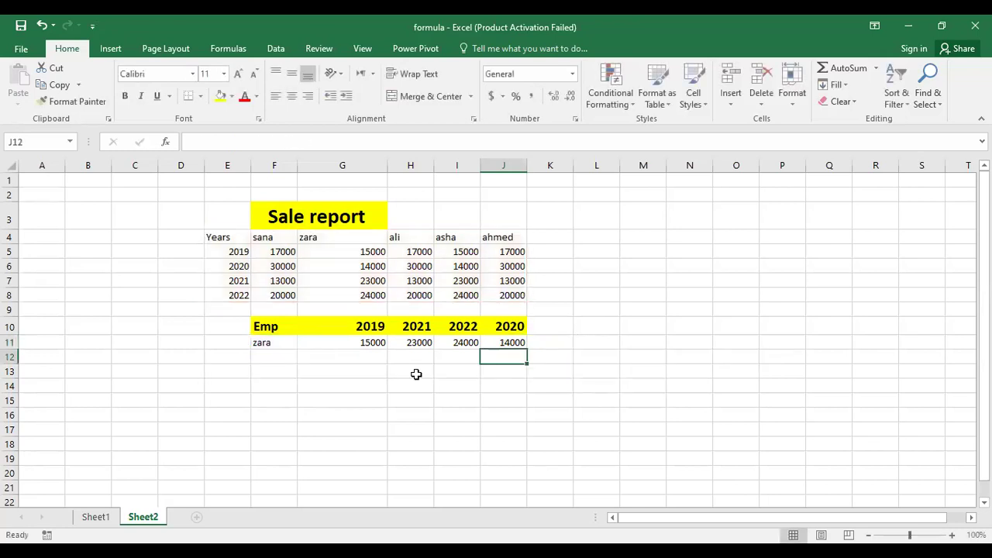
# Change the lookup name in F11 to the fourth salesperson's name to test all four year lookups.
pyautogui.click(281, 347)
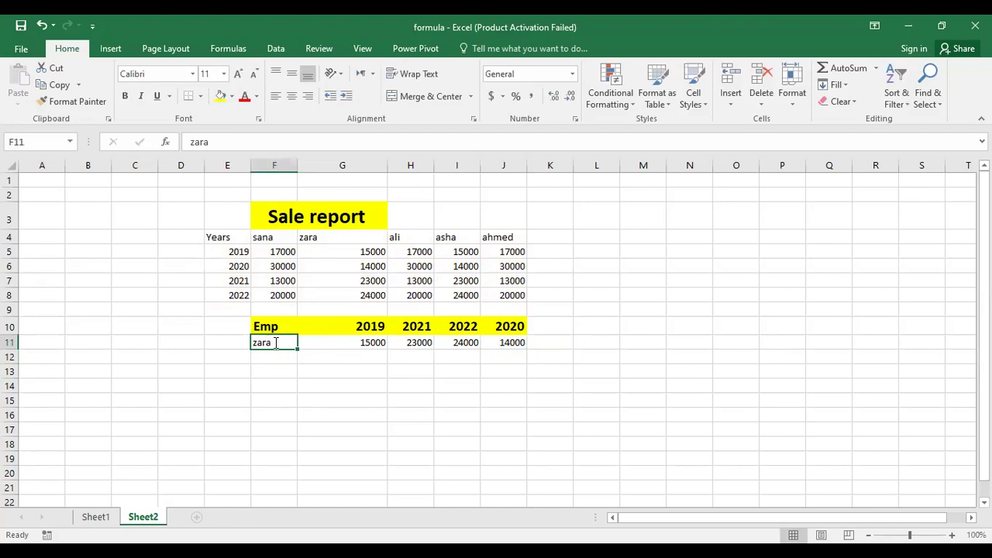
pyautogui.doubleClick(273, 342)
pyautogui.moveTo(273, 344); pyautogui.dragTo(253, 343)
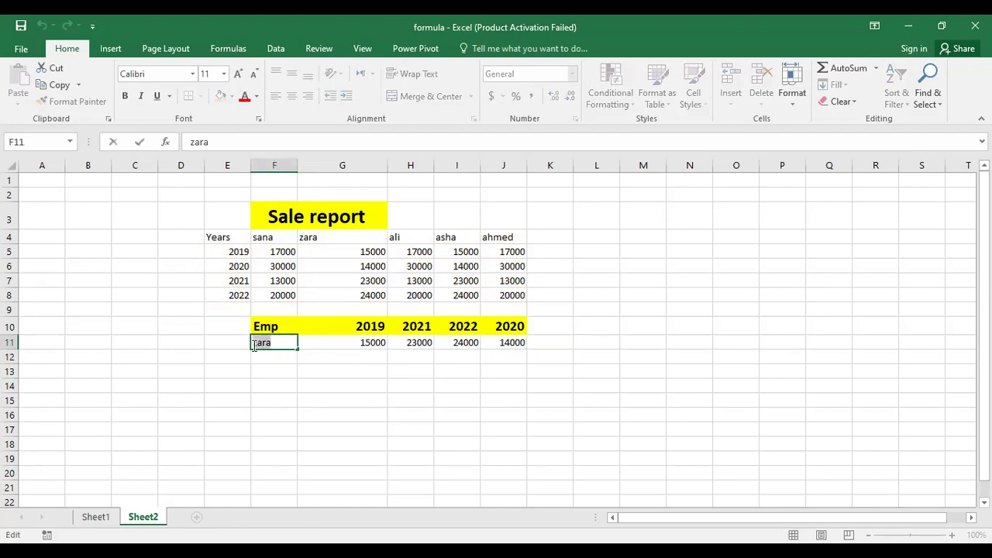
pyautogui.write('asha')
pyautogui.hotkey('ctrl', 'Return')
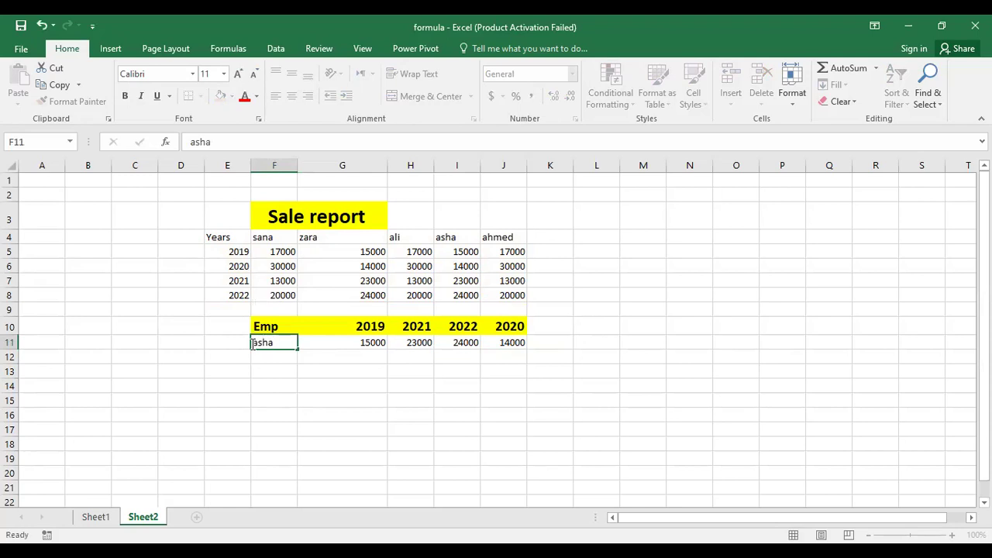
pyautogui.press('Return')
pyautogui.click(362, 384)
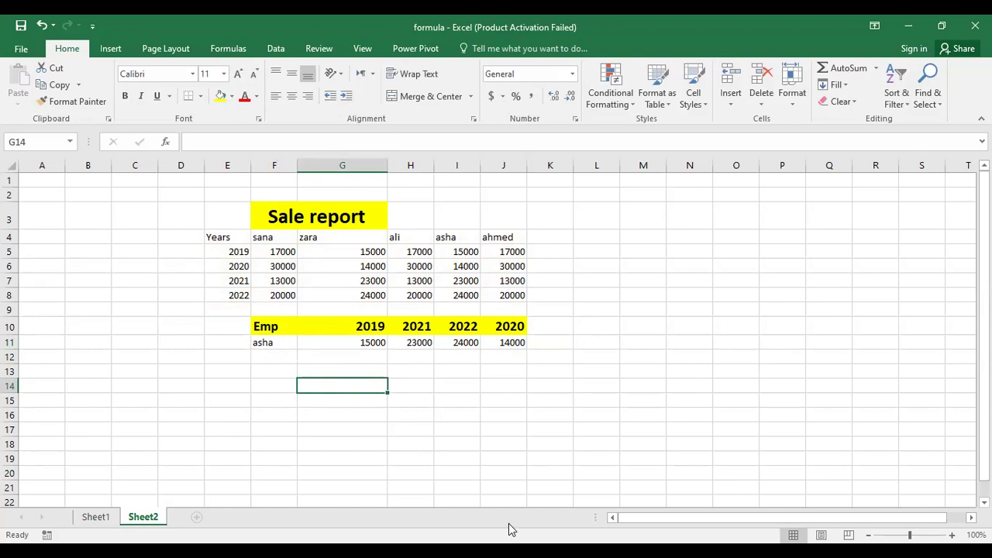
# Review the Hlookup formula example and its syntax note on Sheet1, and return to Sheet2.
pyautogui.click(95, 517)
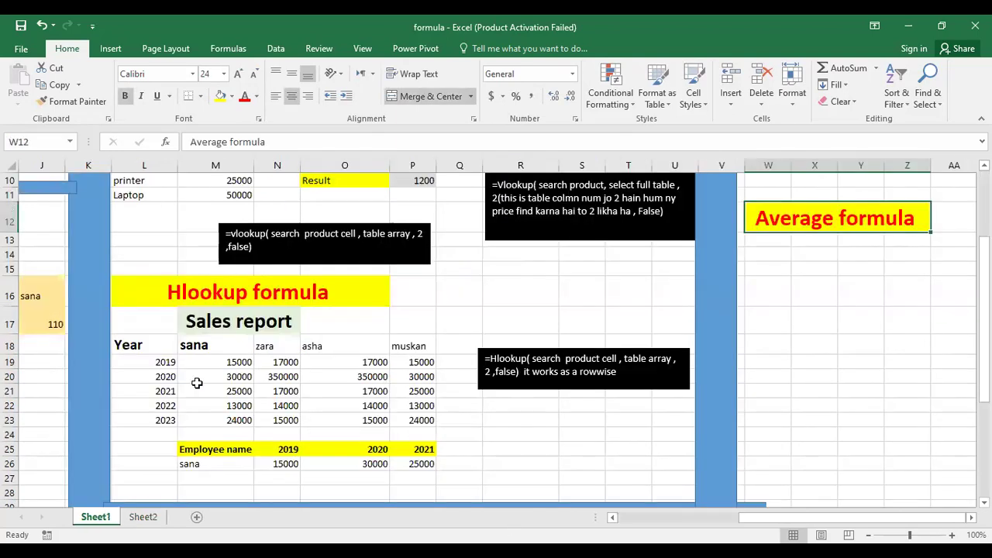
pyautogui.scroll(-2, 337, 318)
pyautogui.scroll(5, 496, 354)
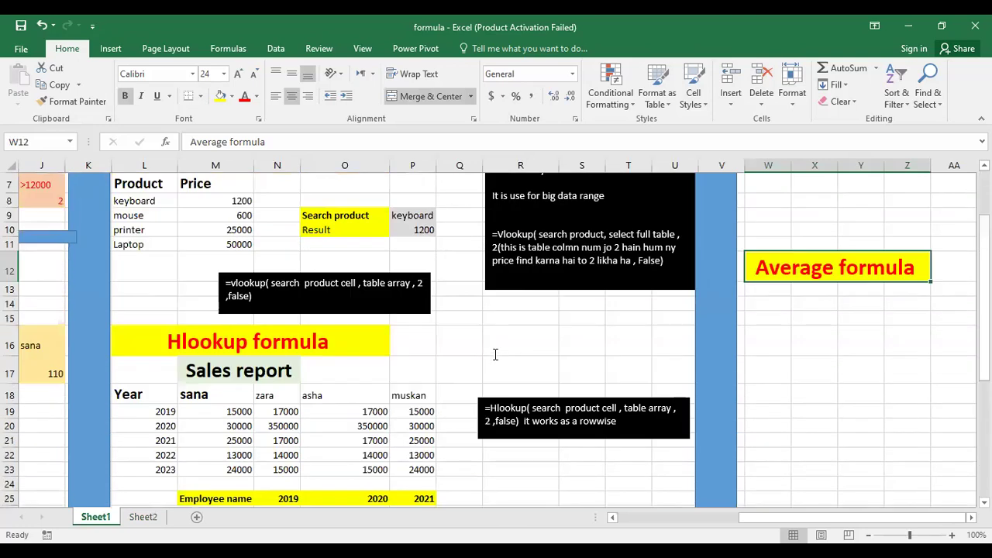
pyautogui.scroll(-3, 496, 354)
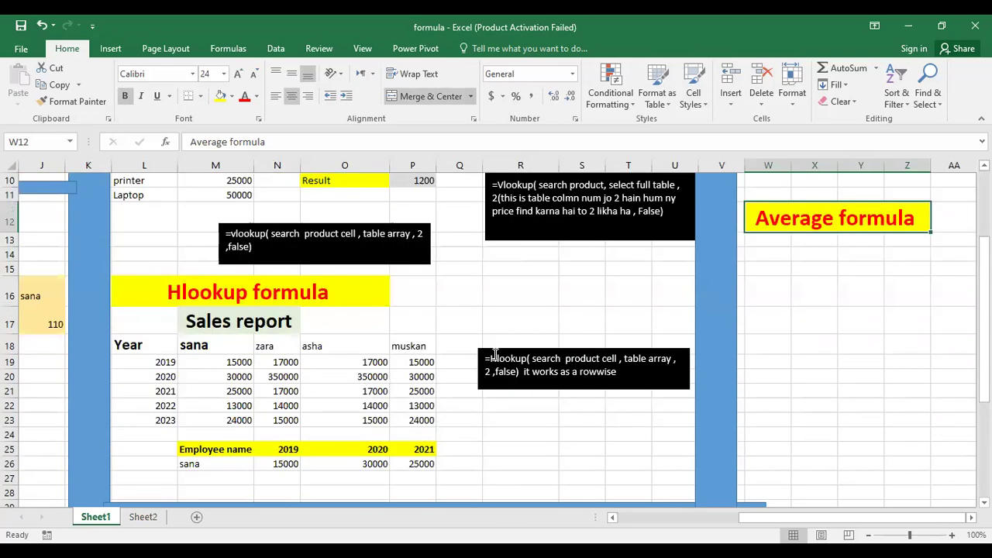
pyautogui.scroll(1, 494, 356)
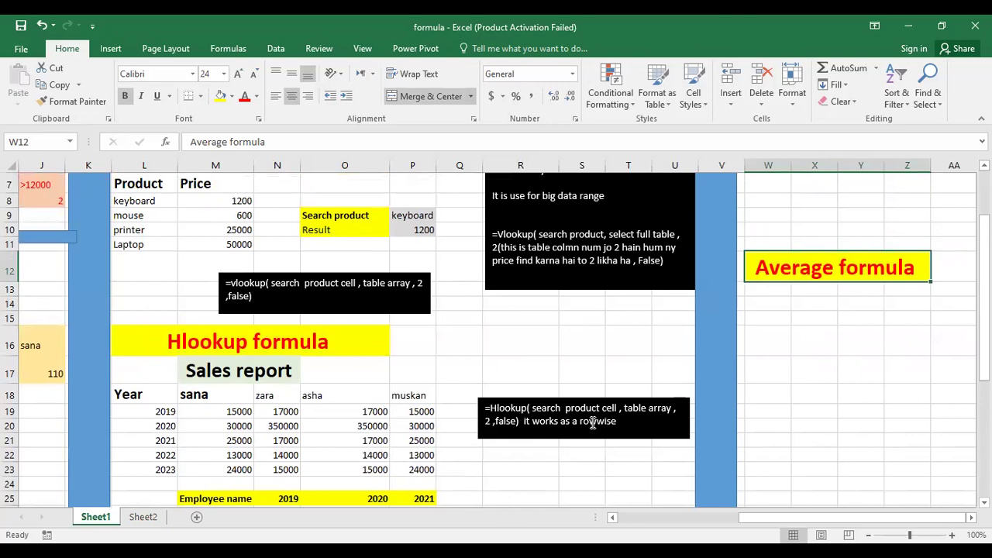
pyautogui.click(144, 517)
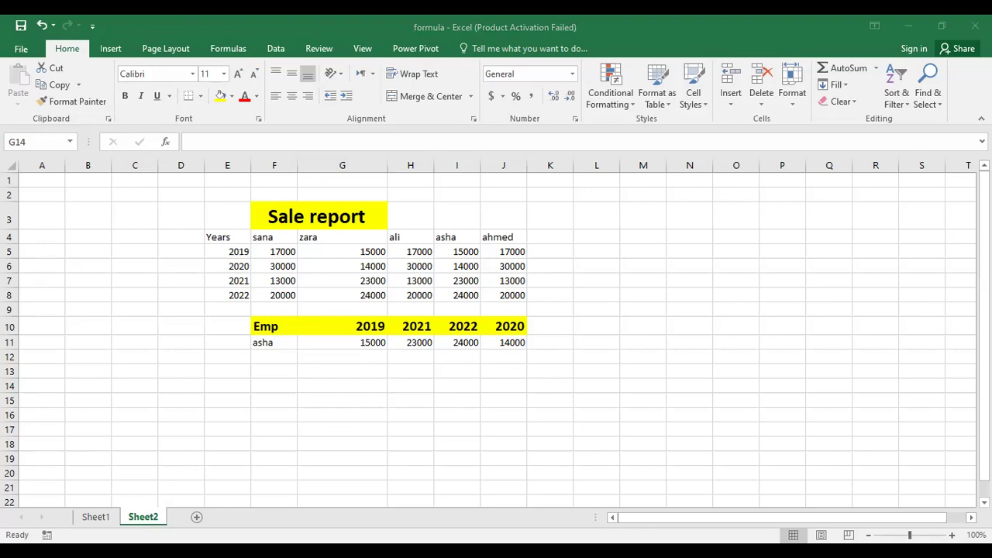
# Change the merged title in F3 to "Hlookup Sale report".
pyautogui.click(632, 235)
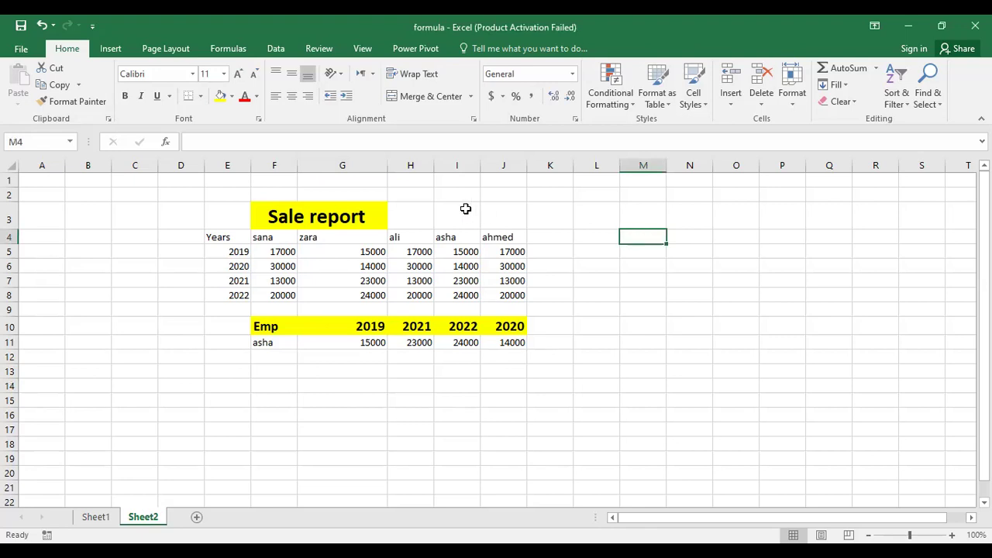
pyautogui.click(262, 215)
pyautogui.doubleClick(267, 216)
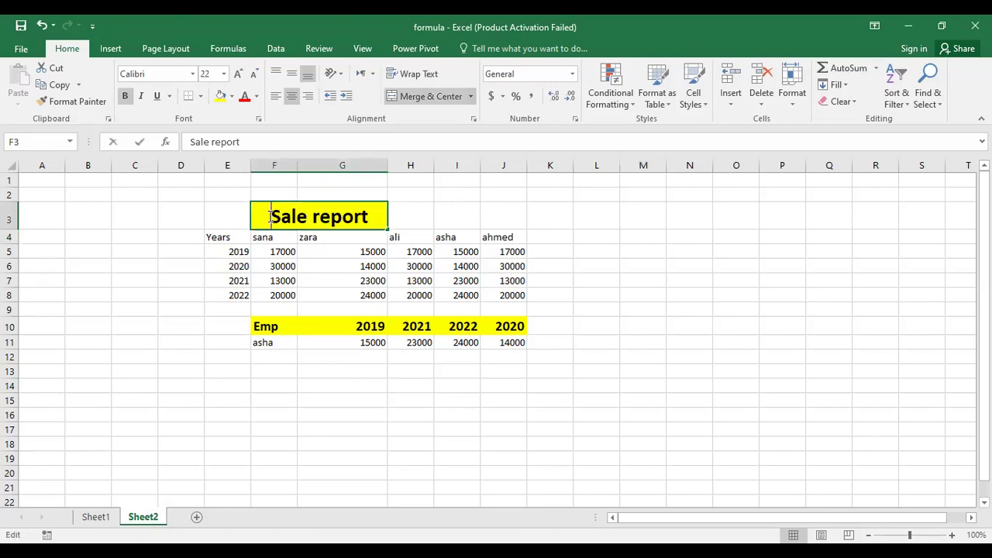
pyautogui.write('HIook')
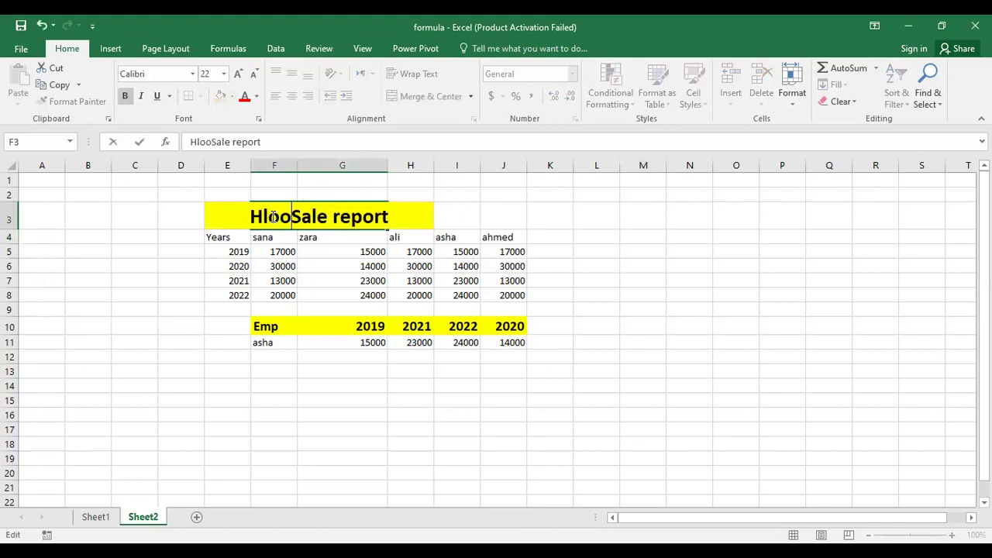
pyautogui.press('BackSpace')
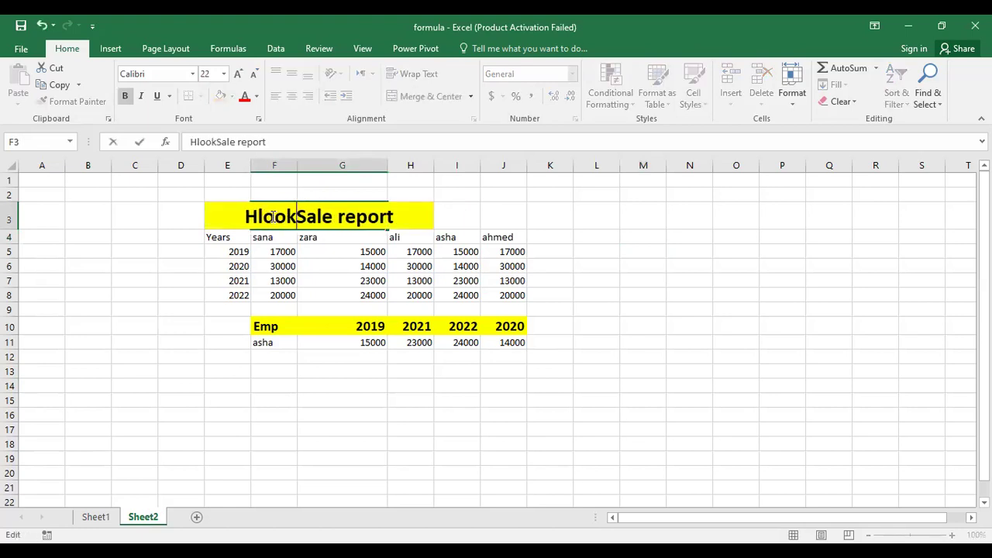
pyautogui.write('up')
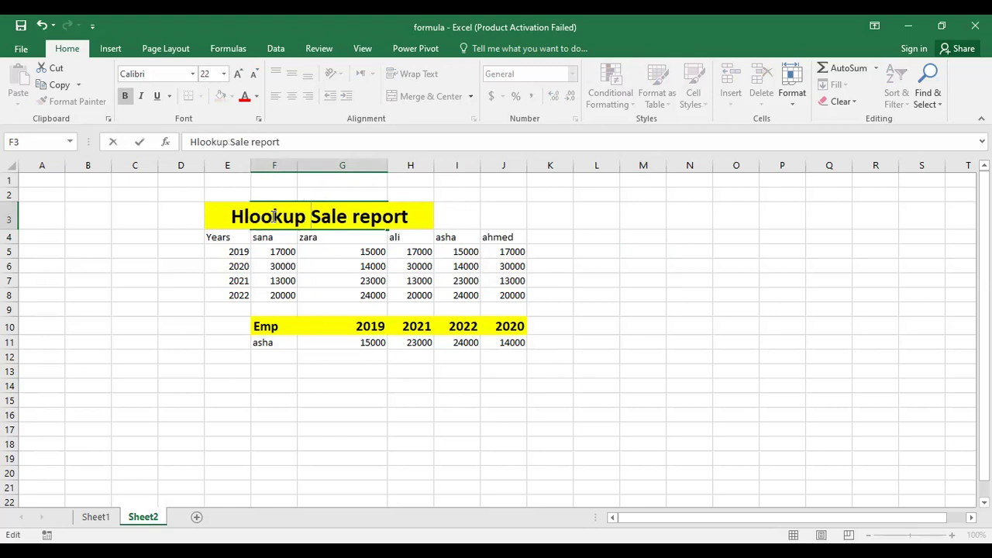
pyautogui.click(722, 266)
# Widen column G so that the full title fits in its merged cell.
pyautogui.click(356, 220)
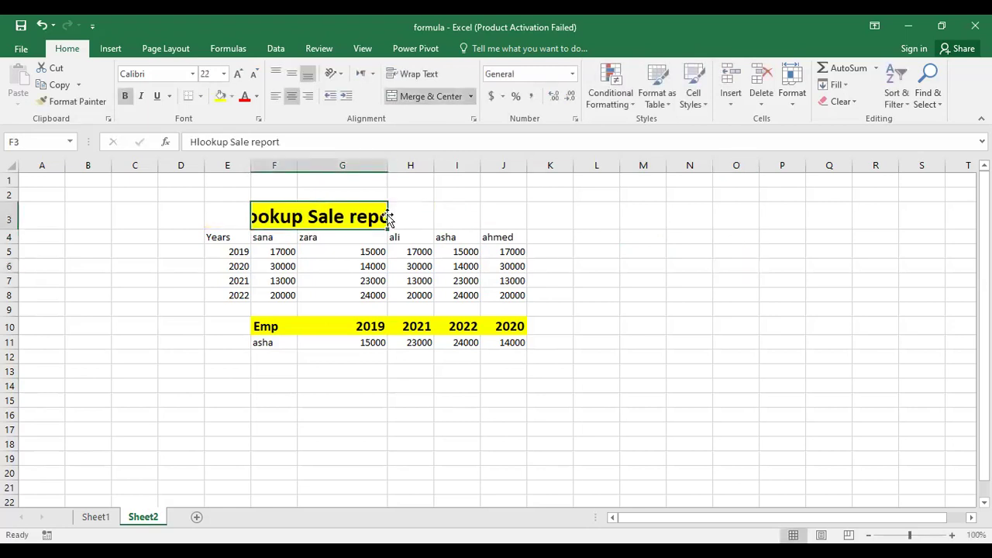
pyautogui.moveTo(389, 165); pyautogui.dragTo(483, 170)
pyautogui.click(711, 301)
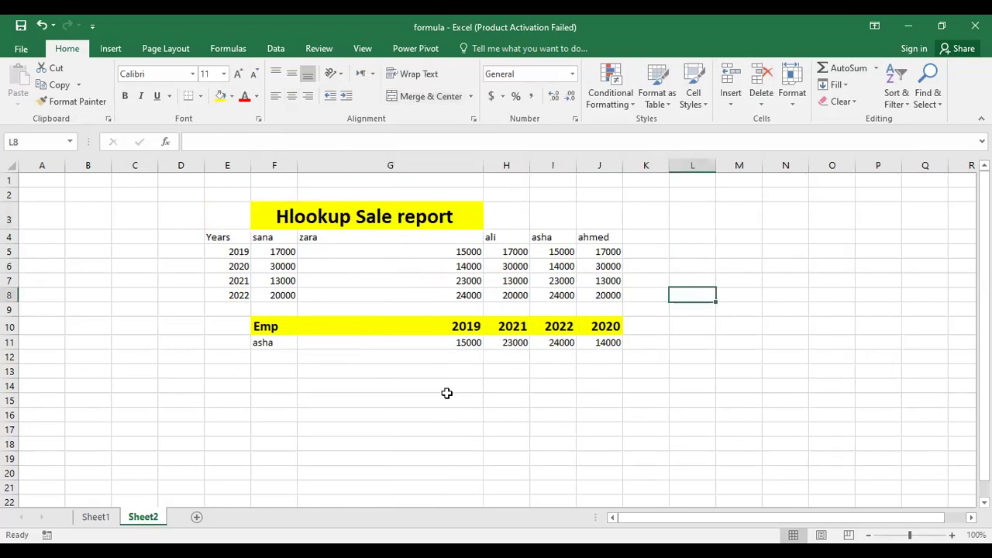
# Copy the formatted title cell in F3 and paste it at M3 beside the table.
pyautogui.click(378, 373)
pyautogui.click(334, 208)
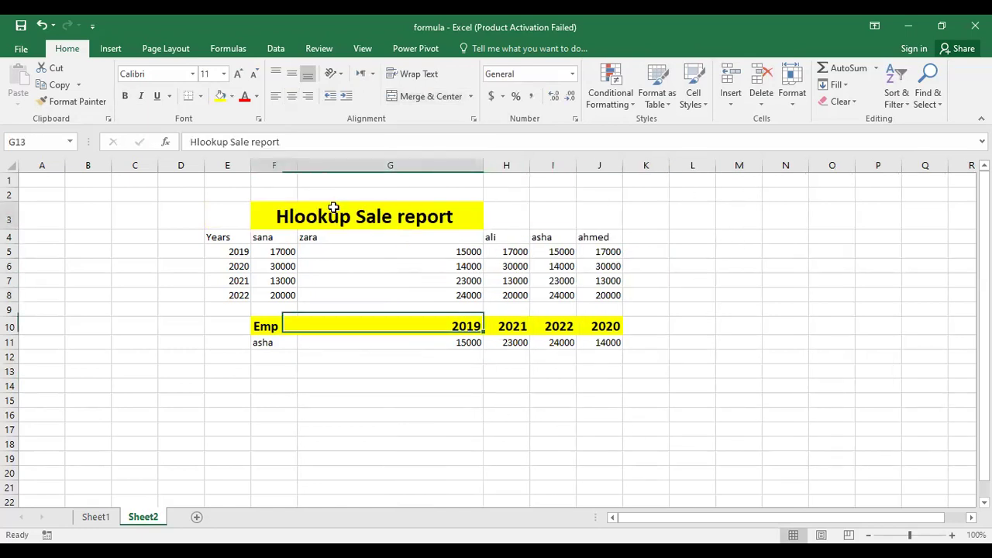
pyautogui.hotkey('ctrl', 'c')
pyautogui.hotkey('ctrl', 'v')
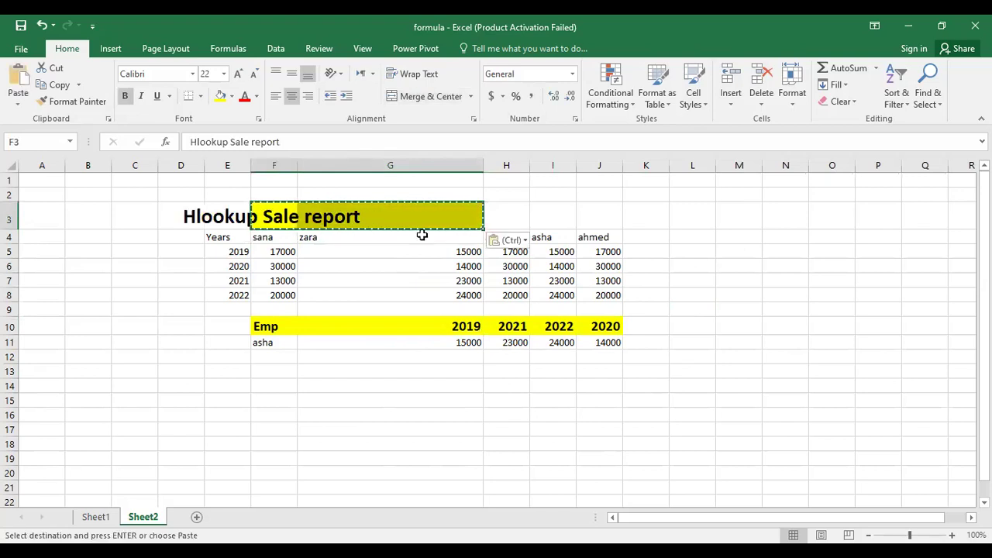
pyautogui.hotkey('ctrl', 'z')
pyautogui.click(748, 213)
pyautogui.hotkey('ctrl', 'v')
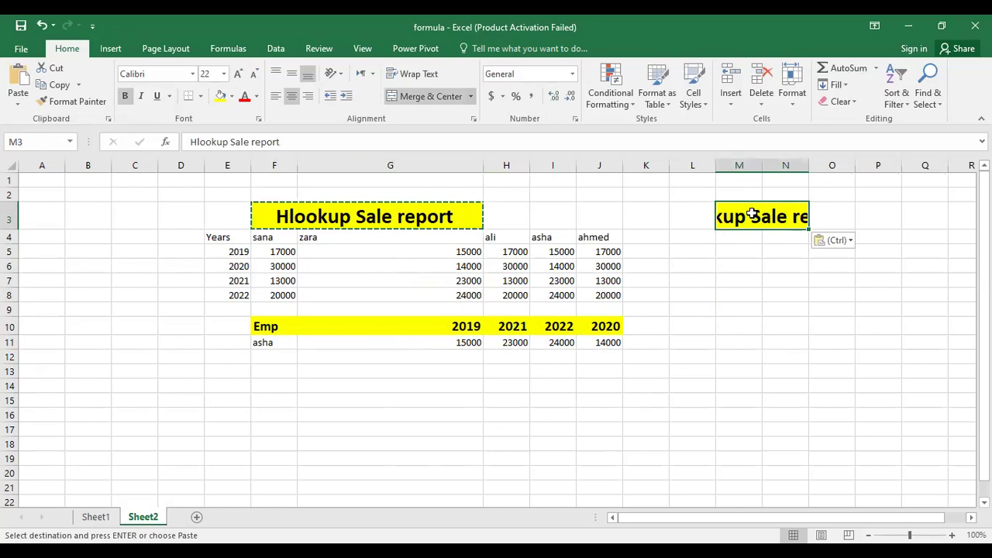
# Replace the pasted title text in merged cell M3 with "Average".
pyautogui.doubleClick(753, 214)
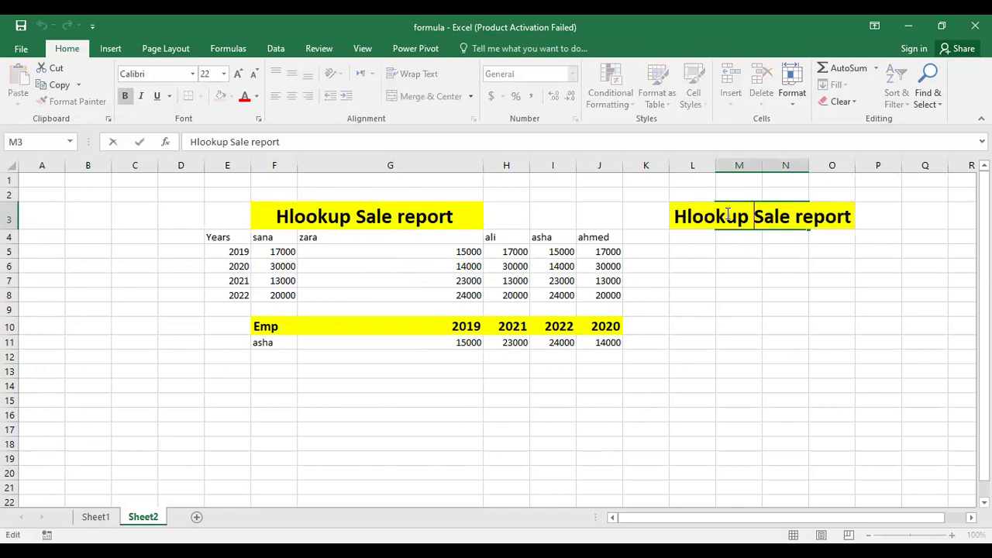
pyautogui.press('BackSpace')
pyautogui.press('Right')
pyautogui.press('Right')
pyautogui.press('Right')
pyautogui.press('Right')
pyautogui.press('Right')
pyautogui.press('Right')
pyautogui.press('Right')
pyautogui.press('Right')
pyautogui.press('Right')
pyautogui.press('Right')
pyautogui.press('Right')
pyautogui.press('BackSpace')
pyautogui.press('BackSpace')
pyautogui.press('BackSpace')
pyautogui.press('BackSpace')
pyautogui.press('BackSpace')
pyautogui.press('BackSpace')
pyautogui.press('BackSpace')
pyautogui.press('BackSpace')
pyautogui.press('BackSpace')
pyautogui.press('BackSpace')
pyautogui.press('BackSpace')
pyautogui.press('BackSpace')
pyautogui.press('BackSpace')
pyautogui.press('BackSpace')
pyautogui.press('BackSpace')
pyautogui.press('BackSpace')
pyautogui.press('BackSpace')
pyautogui.press('BackSpace')
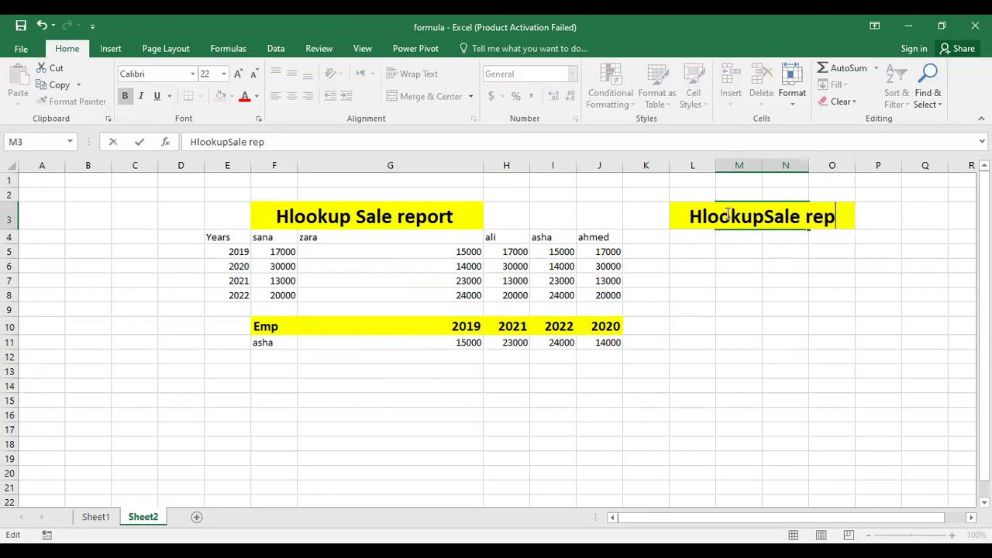
pyautogui.write('Average')
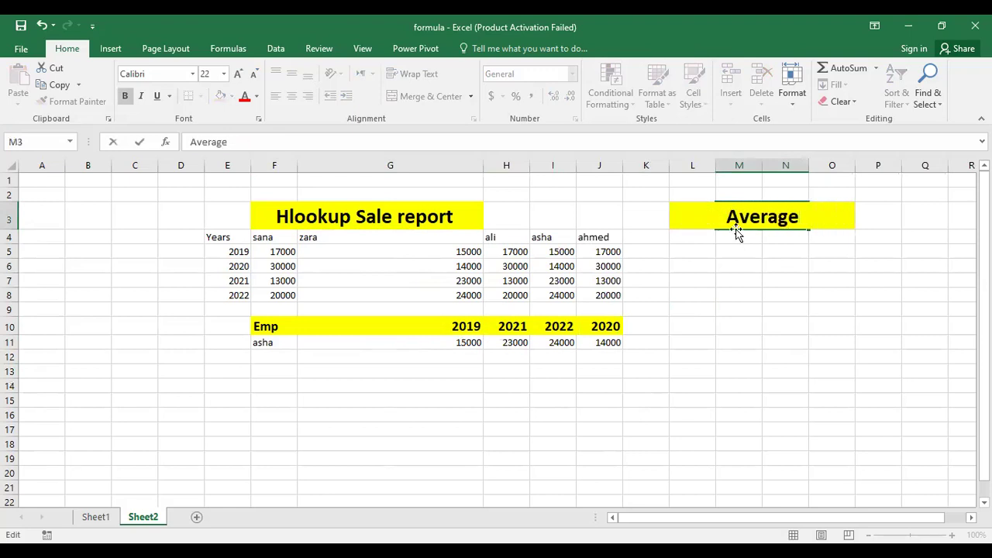
pyautogui.hotkey('ctrl', 'Return')
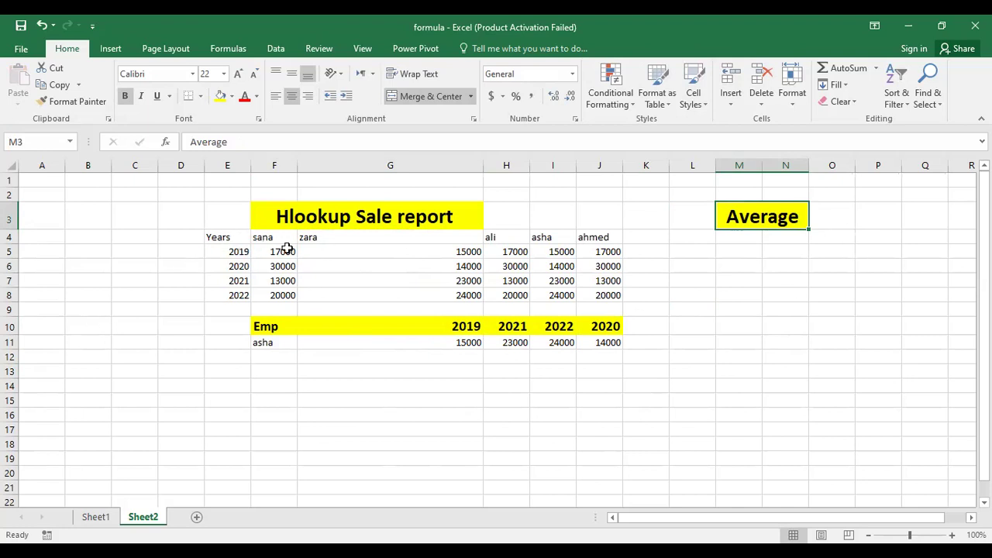
# Copy the first three salespeople's names and figures in F4:H7 and paste them at M4 under the Average title.
pyautogui.moveTo(277, 240); pyautogui.dragTo(507, 282)
pyautogui.hotkey('ctrl', 'c')
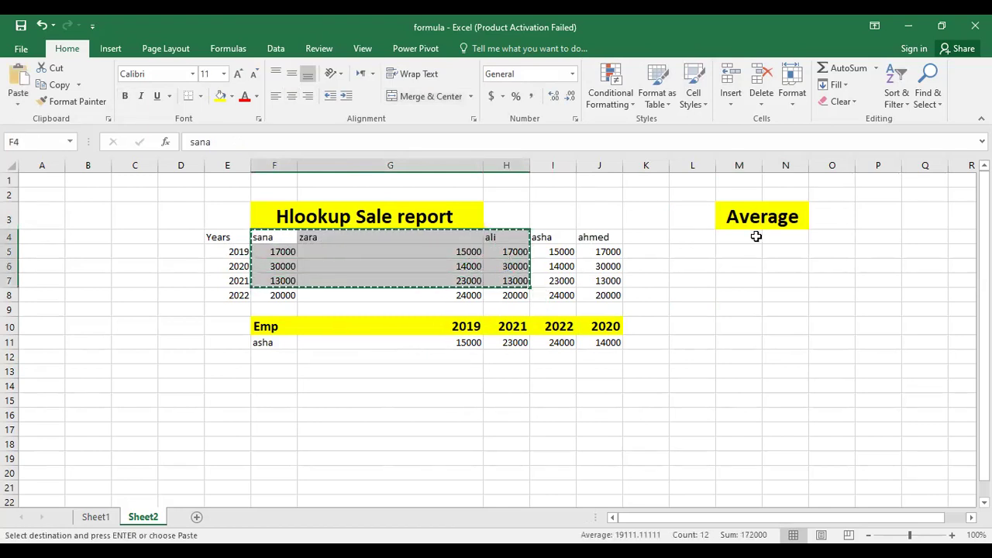
pyautogui.click(732, 239)
pyautogui.hotkey('ctrl', 'v')
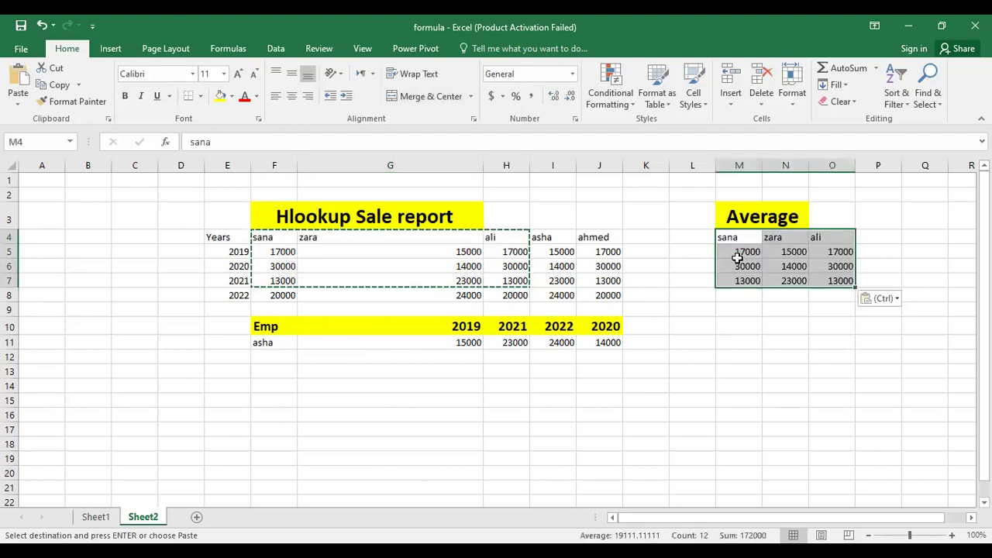
pyautogui.click(842, 323)
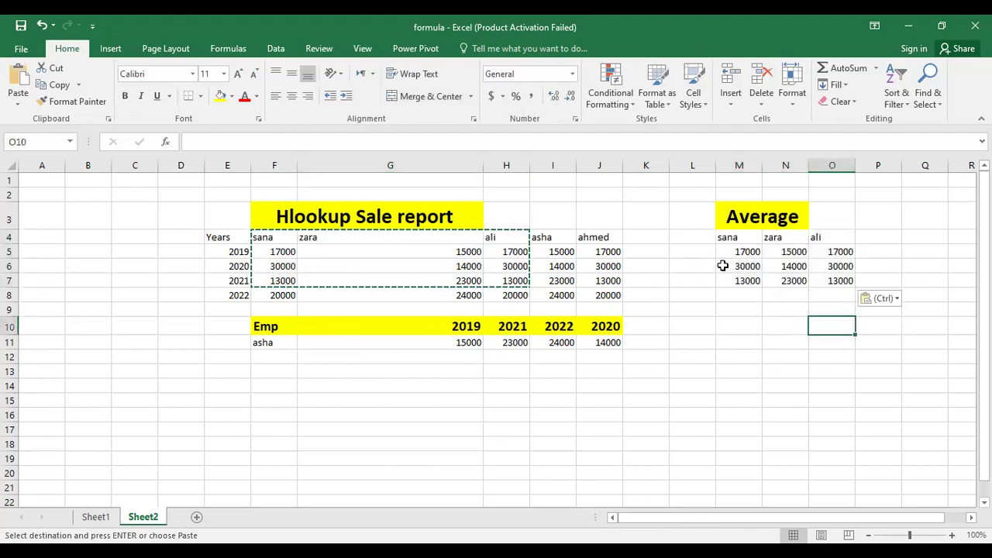
pyautogui.click(739, 307)
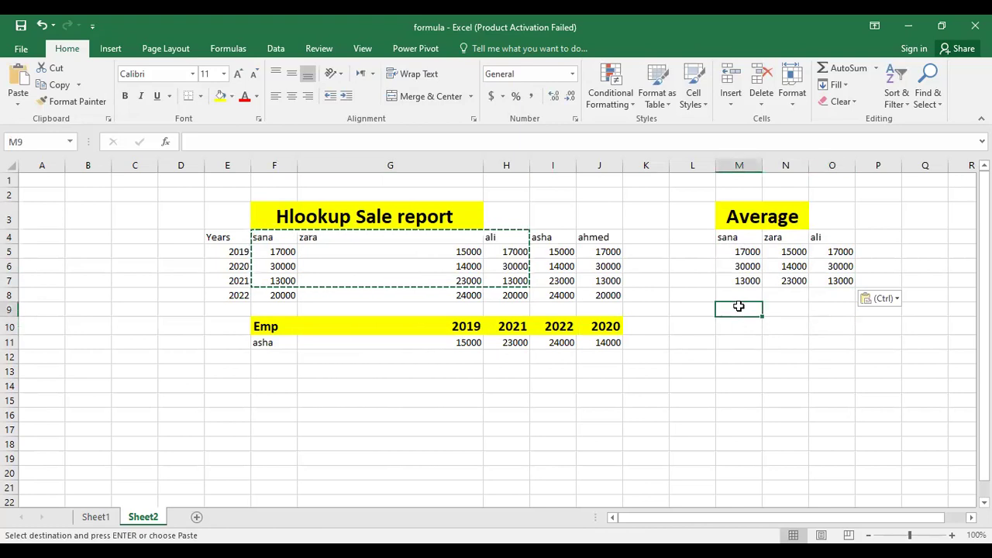
pyautogui.press('Escape')
pyautogui.click(826, 333)
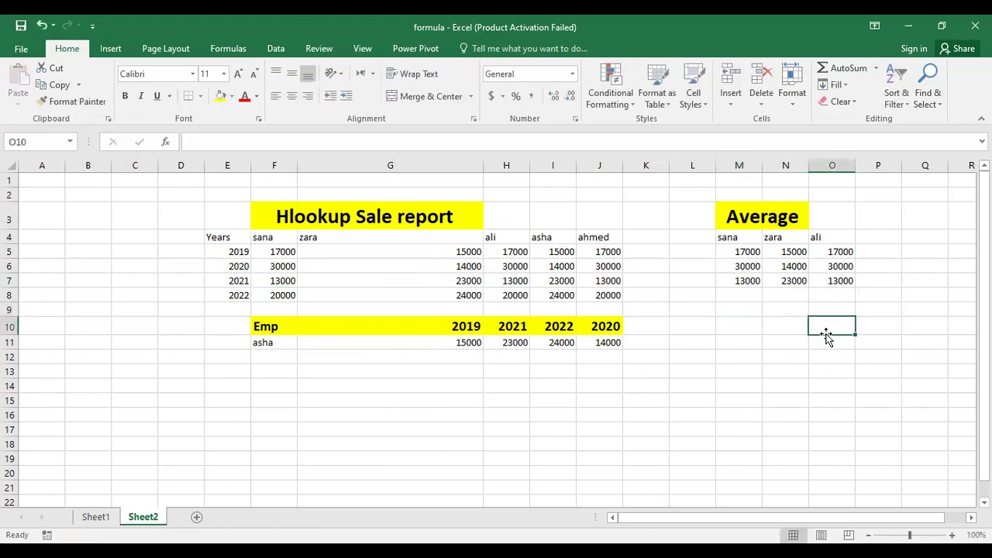
# Enter an AVERAGE formula in M10 that averages the first salesperson's figures in M5:M7.
pyautogui.click(767, 322)
pyautogui.click(744, 321)
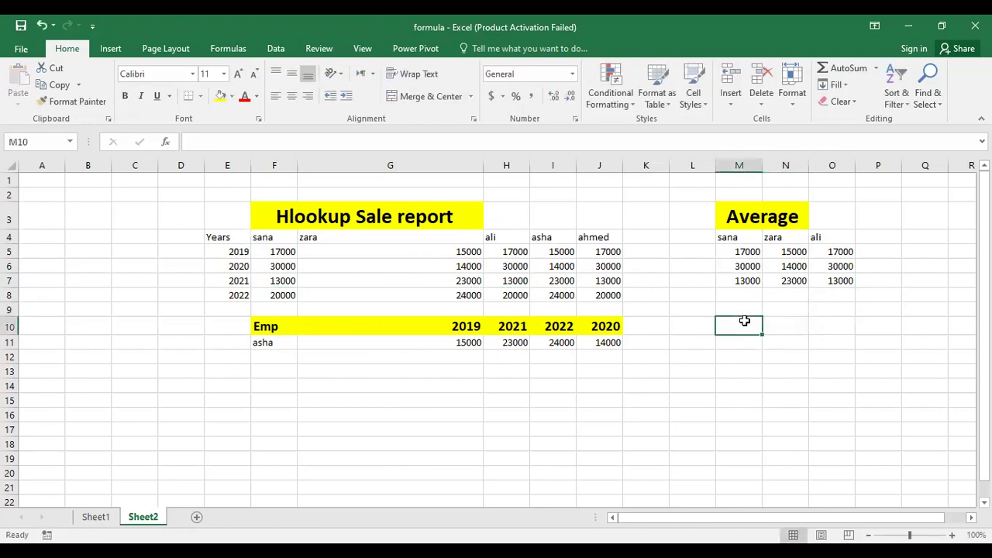
pyautogui.write('=')
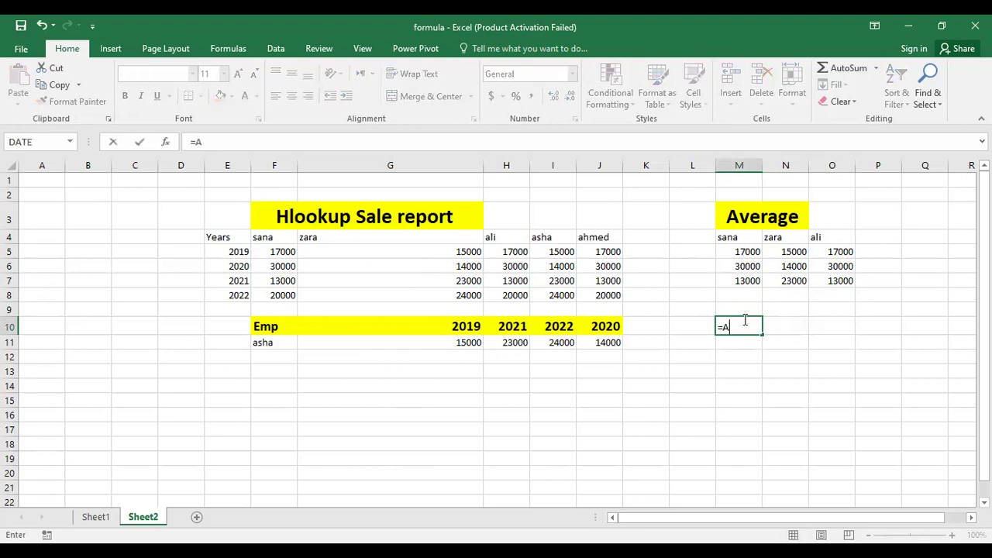
pyautogui.write('Ave')
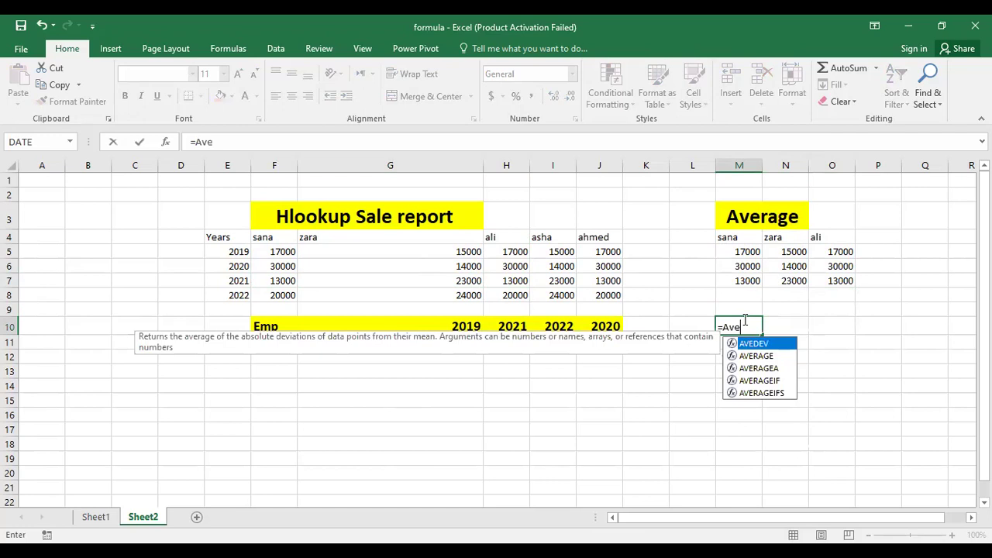
pyautogui.press('Down')
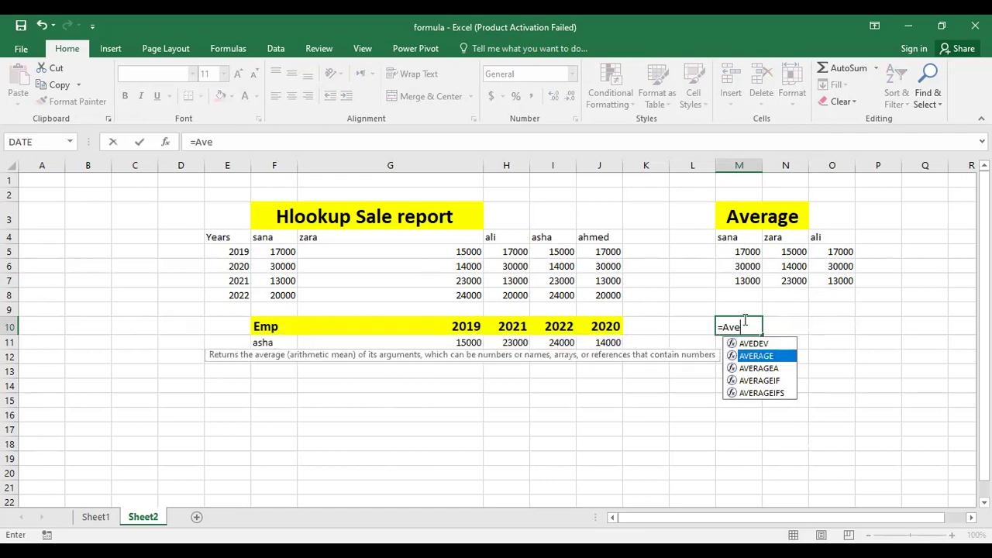
pyautogui.write('rage')
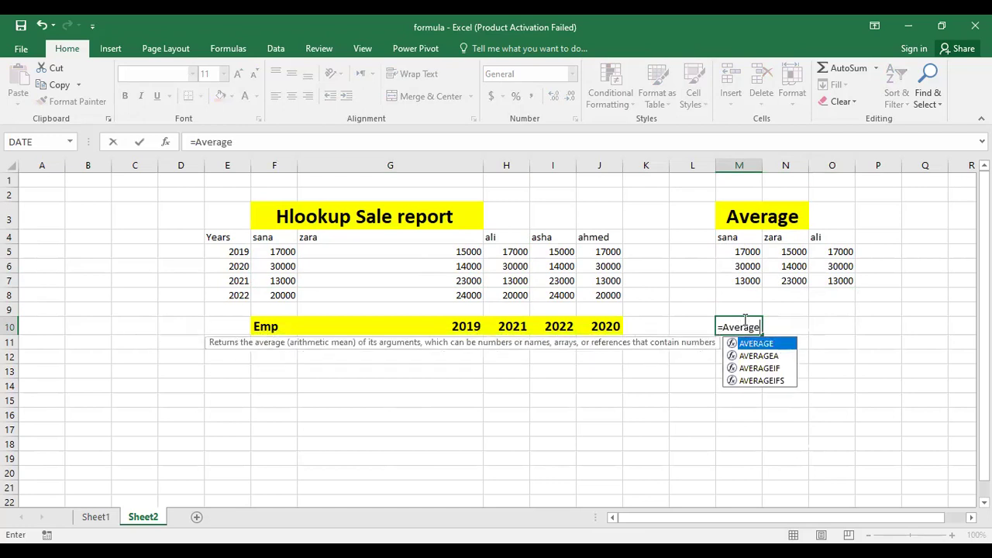
pyautogui.write('(')
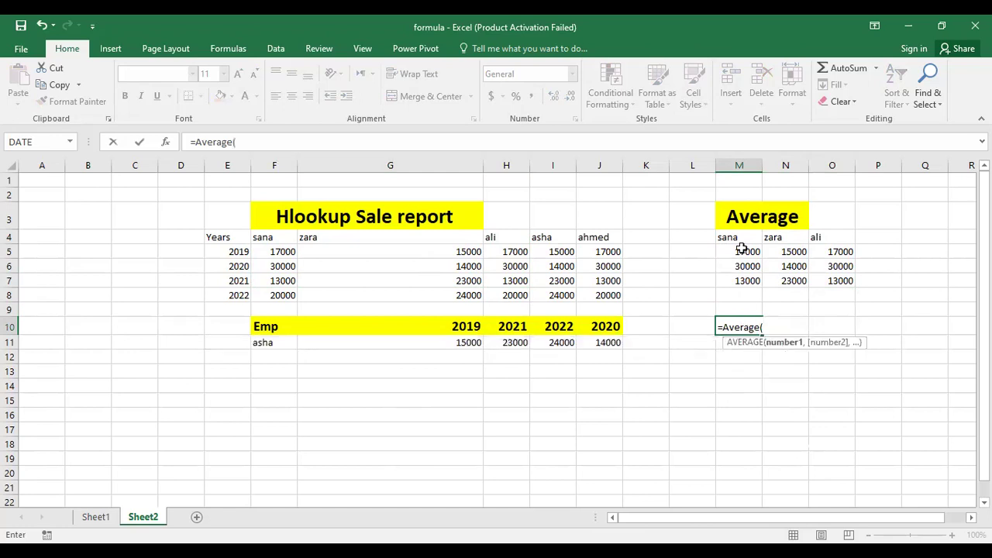
pyautogui.click(745, 250)
pyautogui.moveTo(753, 276); pyautogui.dragTo(753, 281)
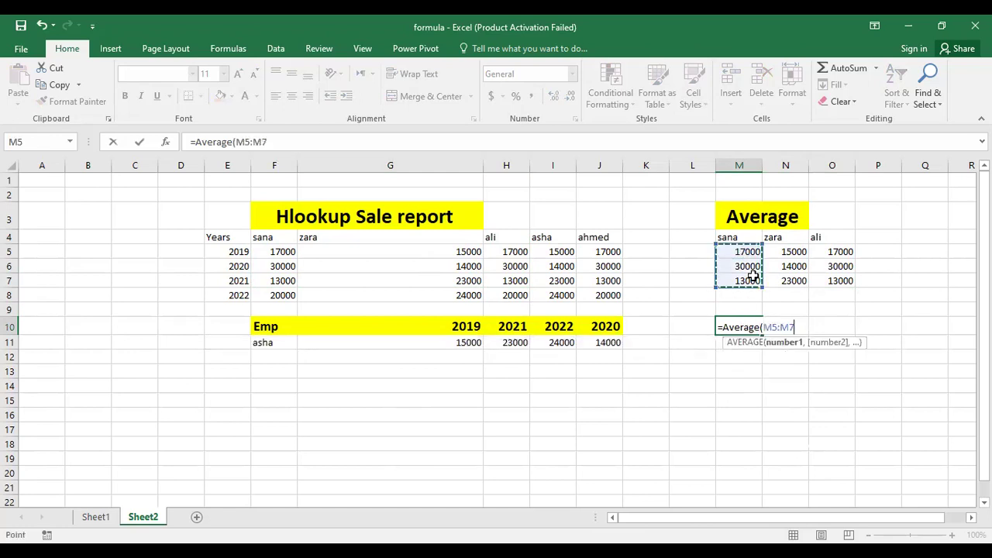
pyautogui.press('Return')
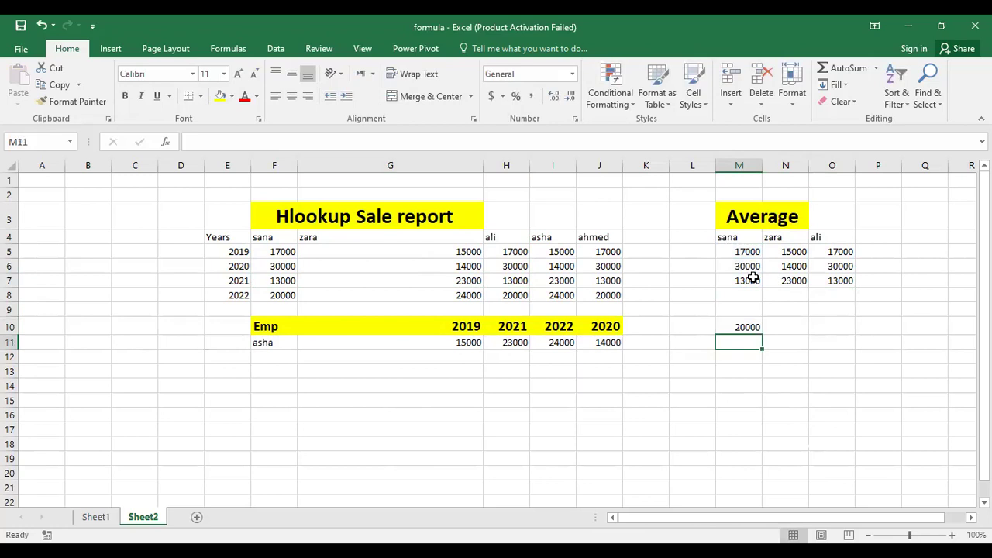
# Try to average the column N figures with an AVERAGE formula in N10, and undo the accidental cell moves.
pyautogui.click(738, 321)
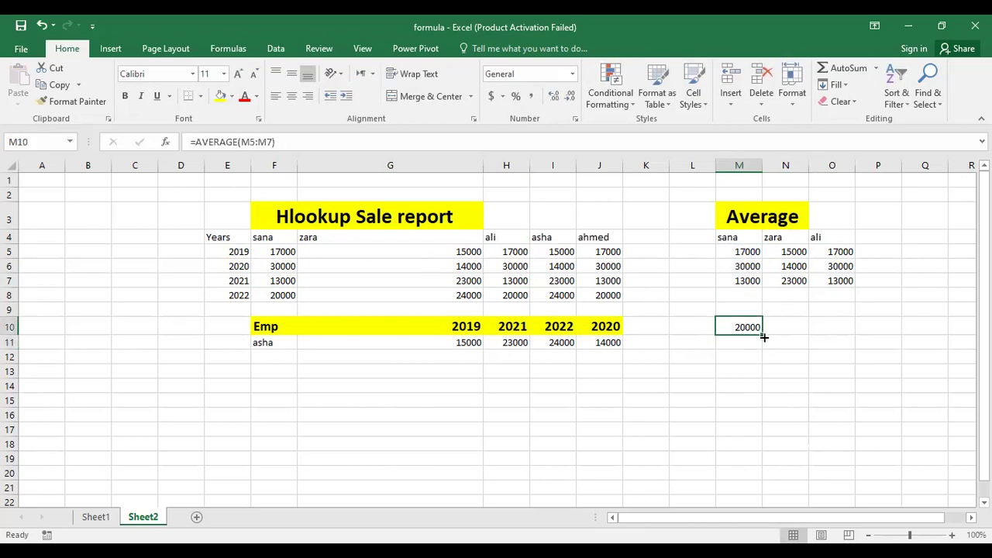
pyautogui.doubleClick(792, 319)
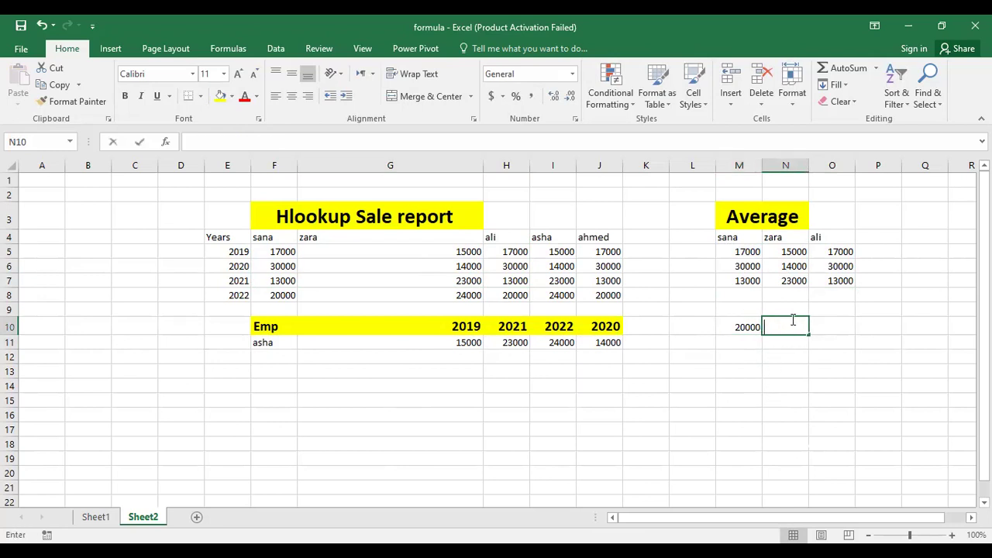
pyautogui.write('=Ave')
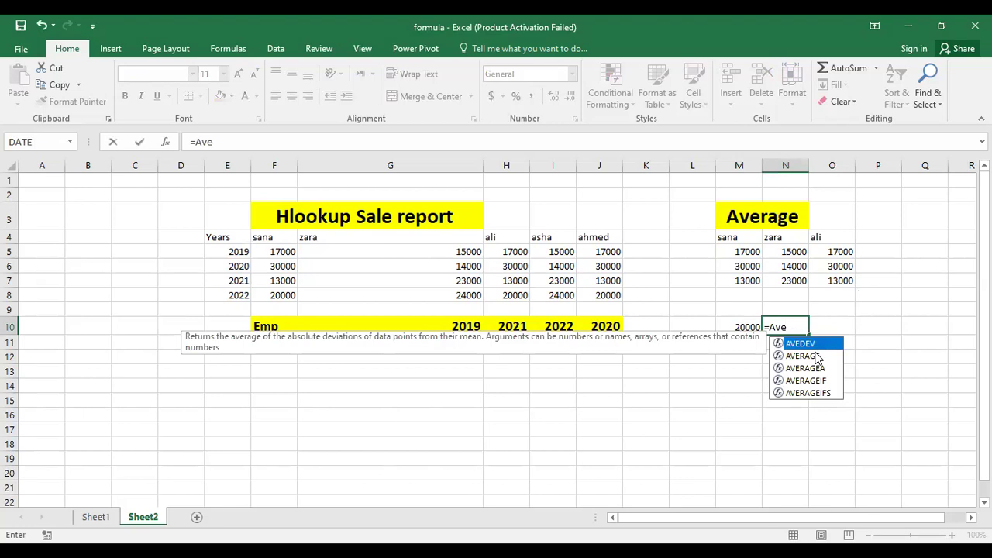
pyautogui.click(806, 356)
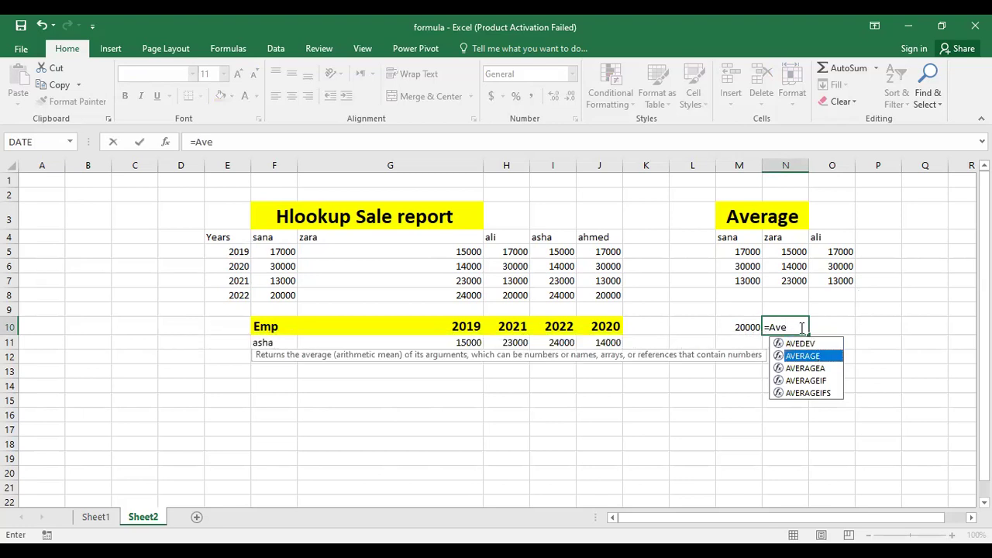
pyautogui.click(802, 328)
pyautogui.write('rage')
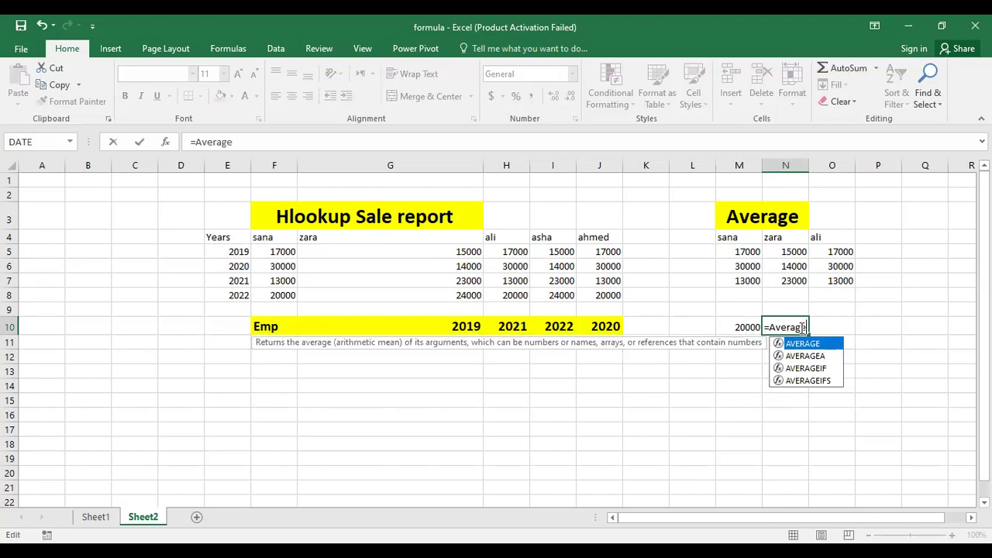
pyautogui.write('(')
pyautogui.click(793, 251)
pyautogui.moveTo(800, 258); pyautogui.dragTo(810, 285)
pyautogui.click(807, 257)
pyautogui.click(844, 320)
pyautogui.click(888, 398)
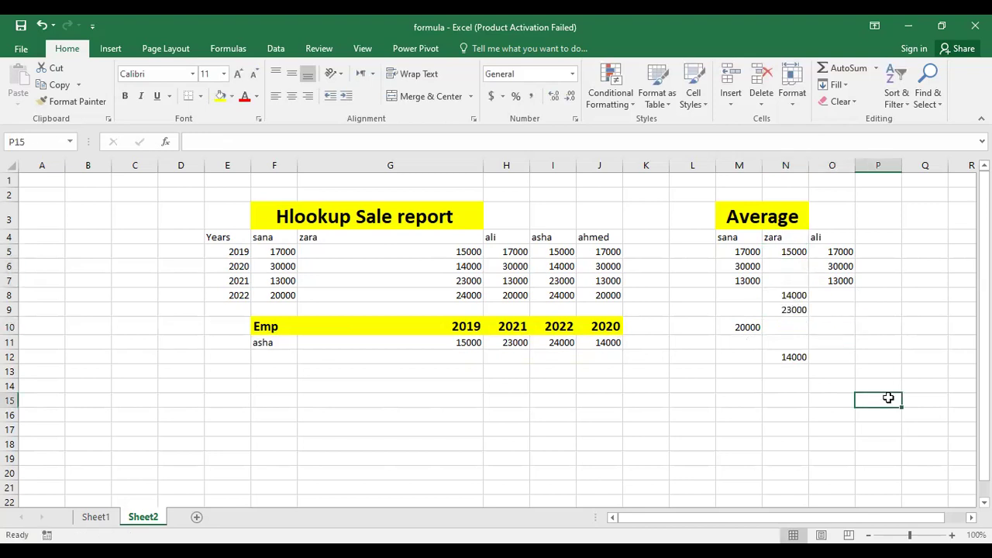
pyautogui.hotkey('ctrl', 'z')
pyautogui.hotkey('ctrl', 'z')
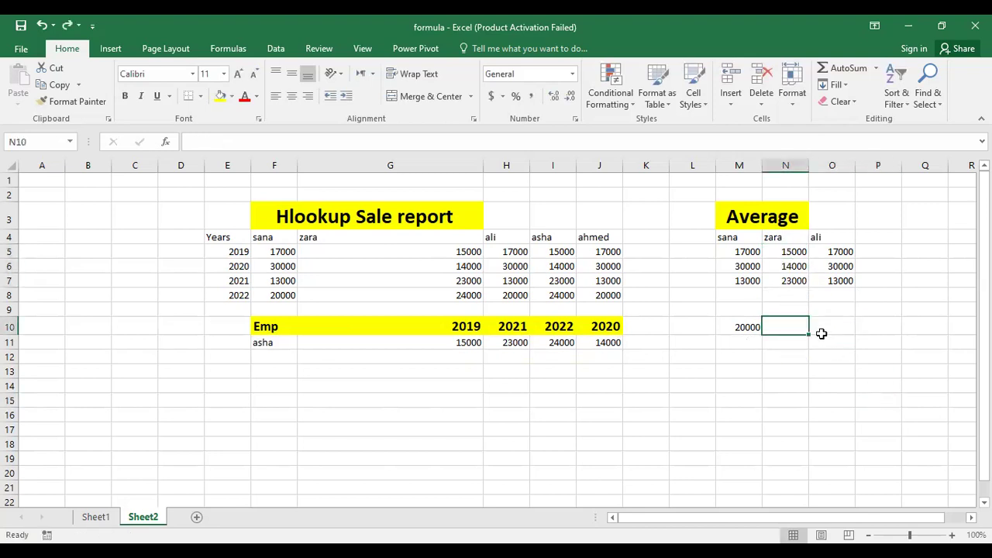
# Review the AVERAGE formula in M10 and the M5:M7 range it refers to.
pyautogui.click(729, 327)
pyautogui.doubleClick(729, 326)
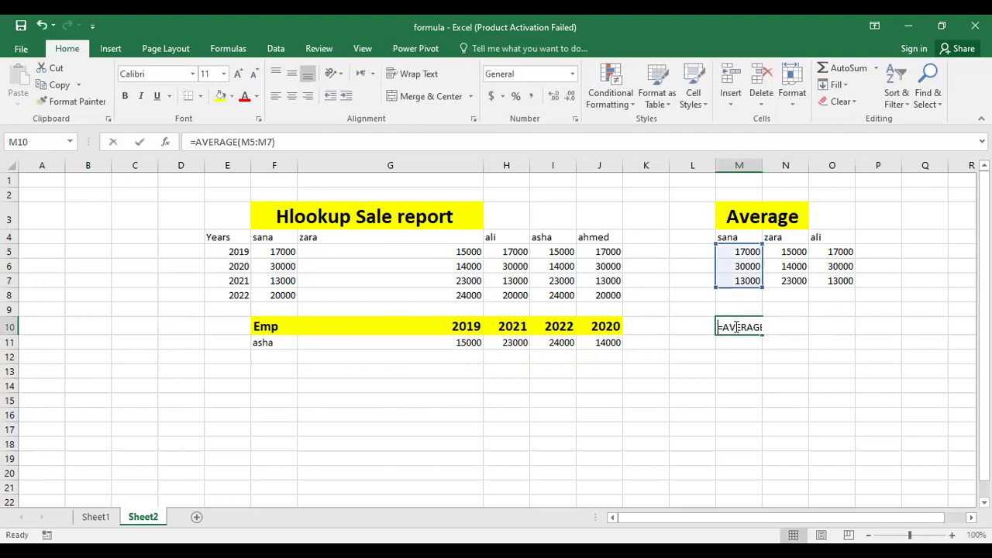
pyautogui.moveTo(800, 329); pyautogui.dragTo(717, 327)
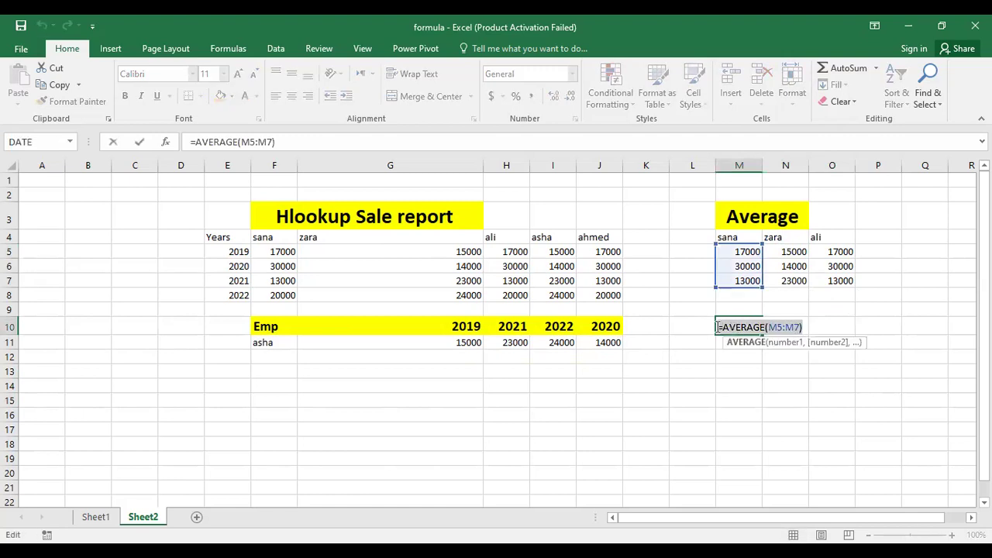
pyautogui.click(755, 326)
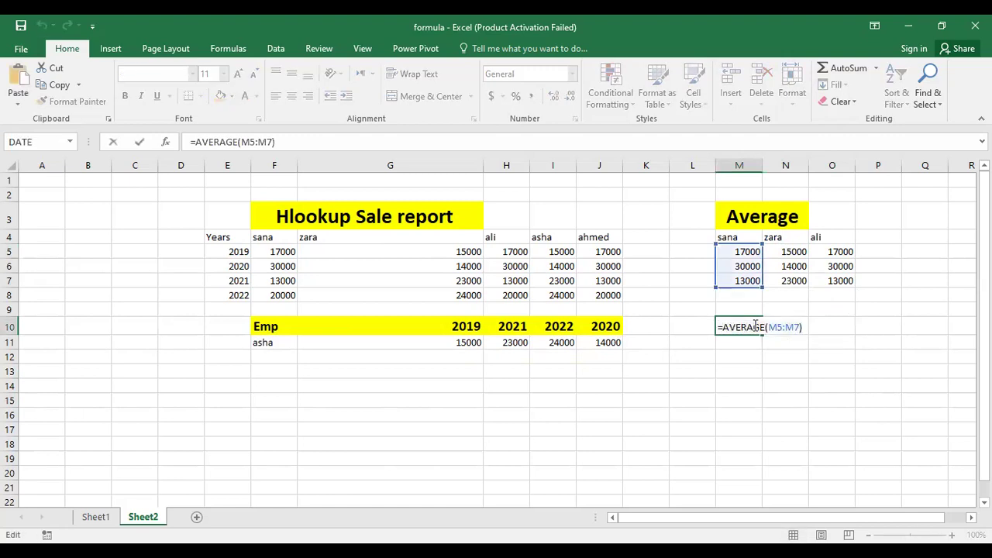
pyautogui.press('Return')
pyautogui.click(796, 328)
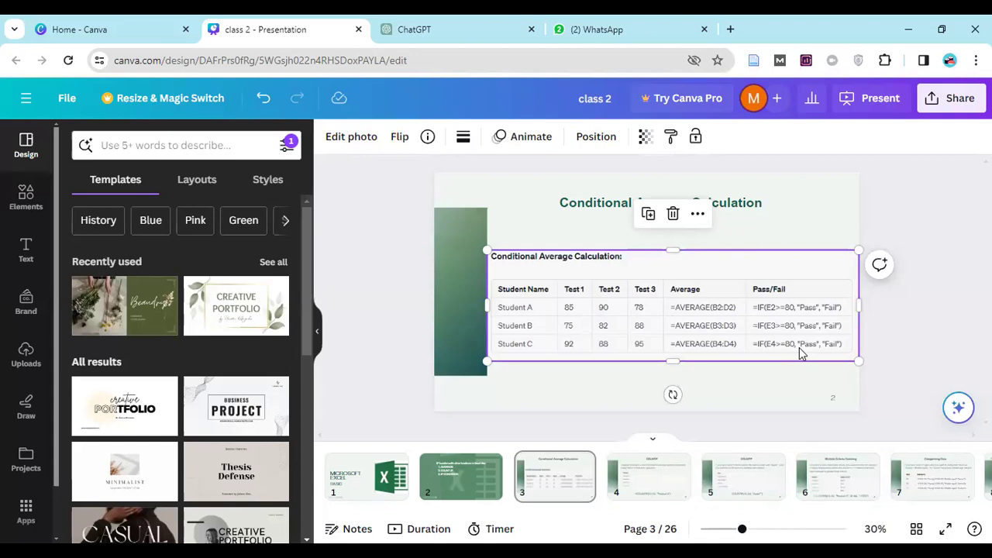
# In the Canva presentation, show the "Conditional Average Calculation" slide in full-screen view to read its example table.
pyautogui.click(828, 225)
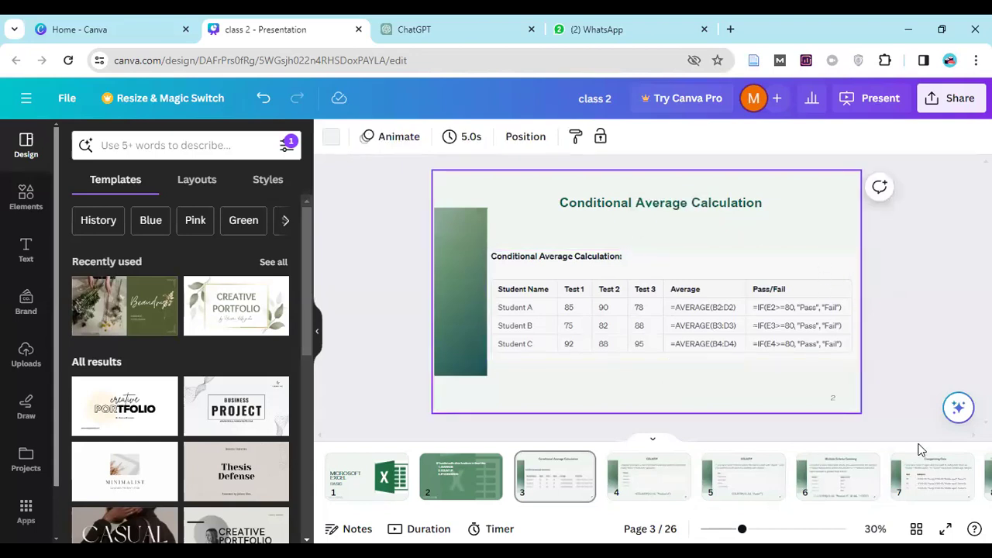
pyautogui.press('F11')
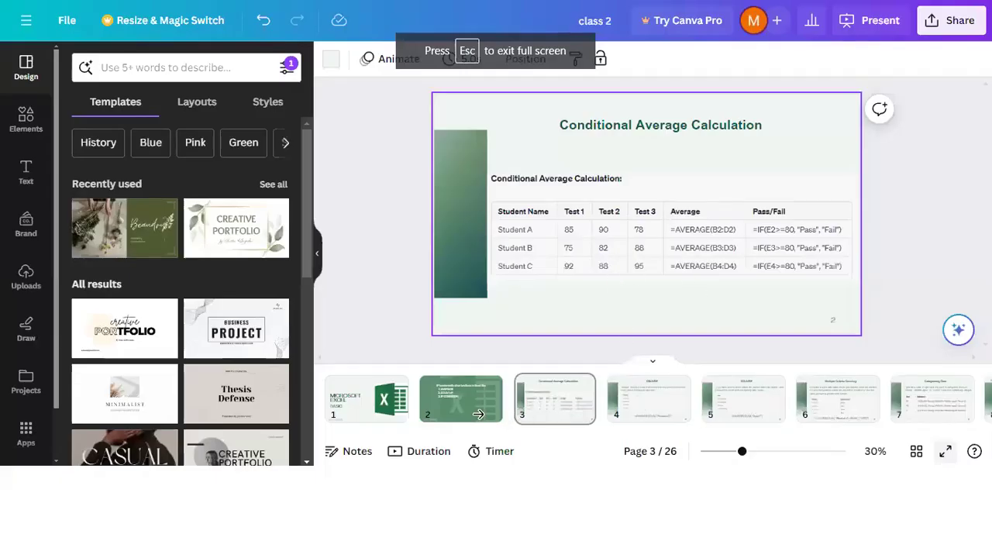
pyautogui.hotkey('ctrl', 'alt', 'p')
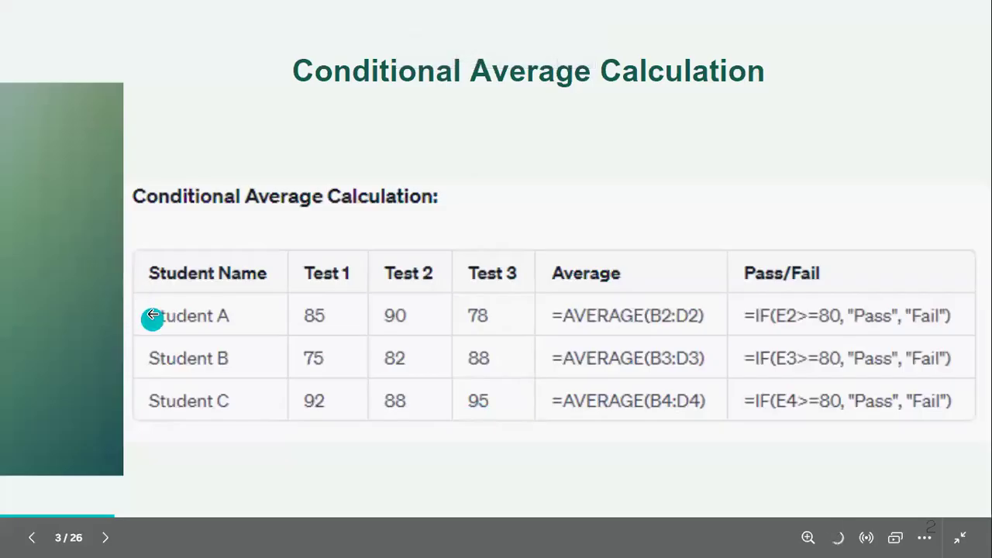
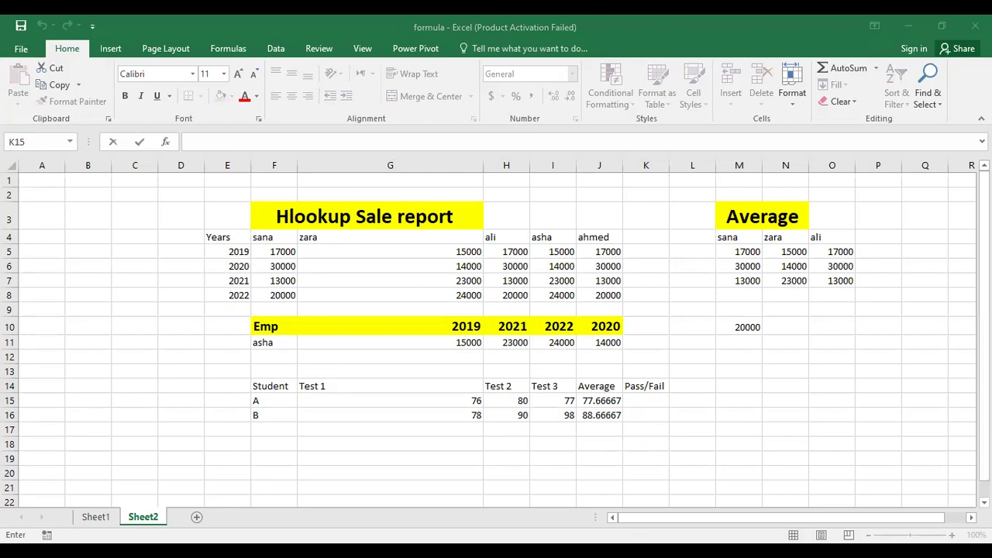
# Enter an IF formula in K15 that returns "A grade" when J15 is at least 80 and "Fail" otherwise.
pyautogui.doubleClick(635, 403)
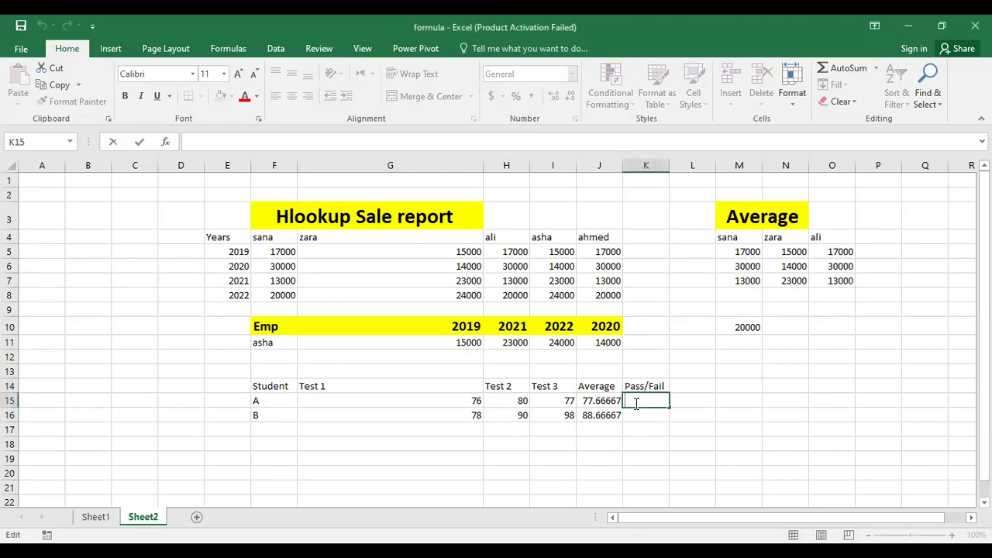
pyautogui.write('=If')
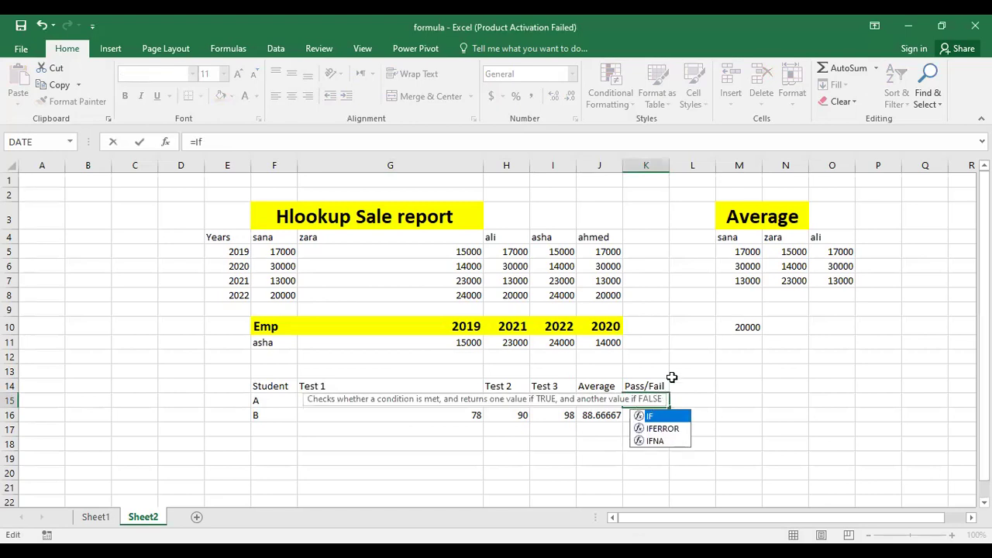
pyautogui.write('(')
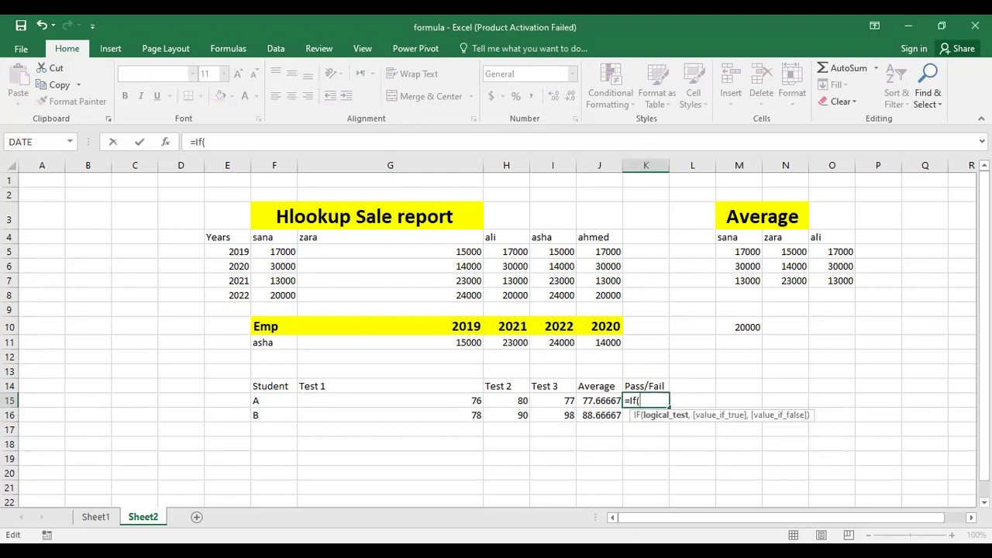
pyautogui.click(602, 401)
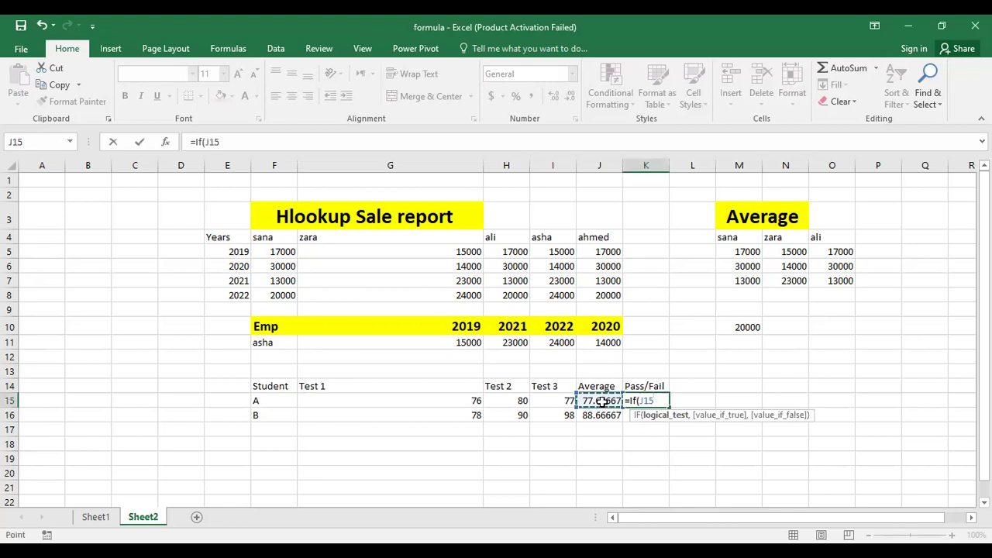
pyautogui.write('>=80')
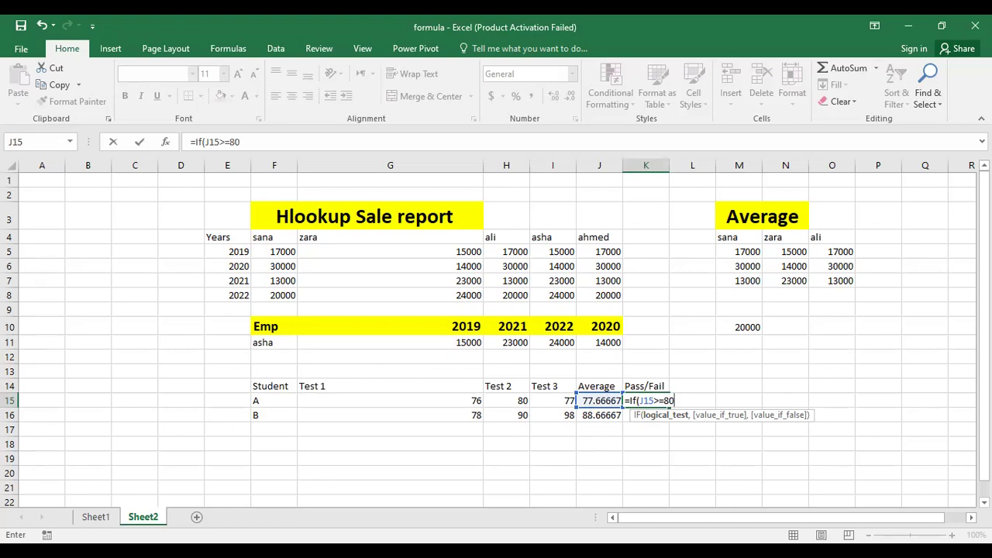
pyautogui.write(', "A gr')
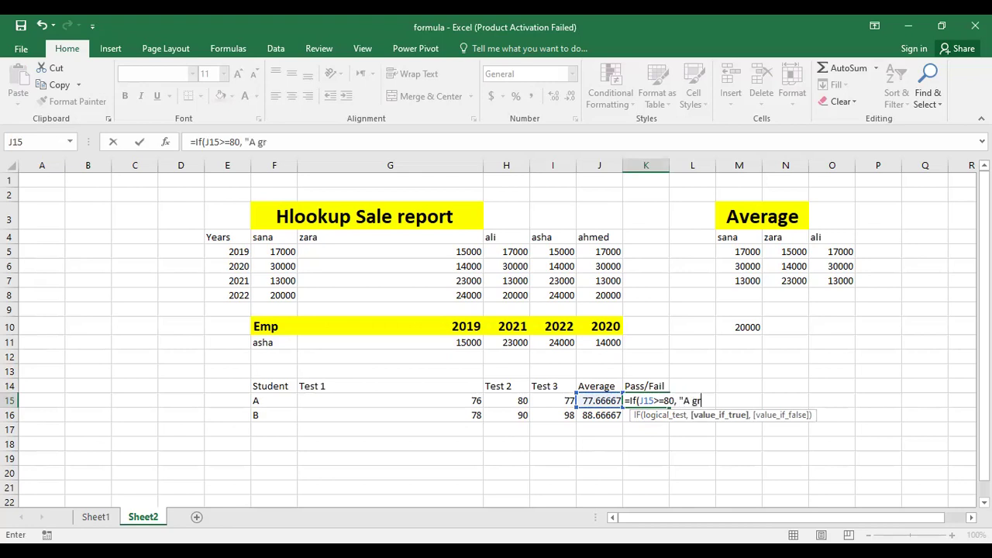
pyautogui.write('ade" ,')
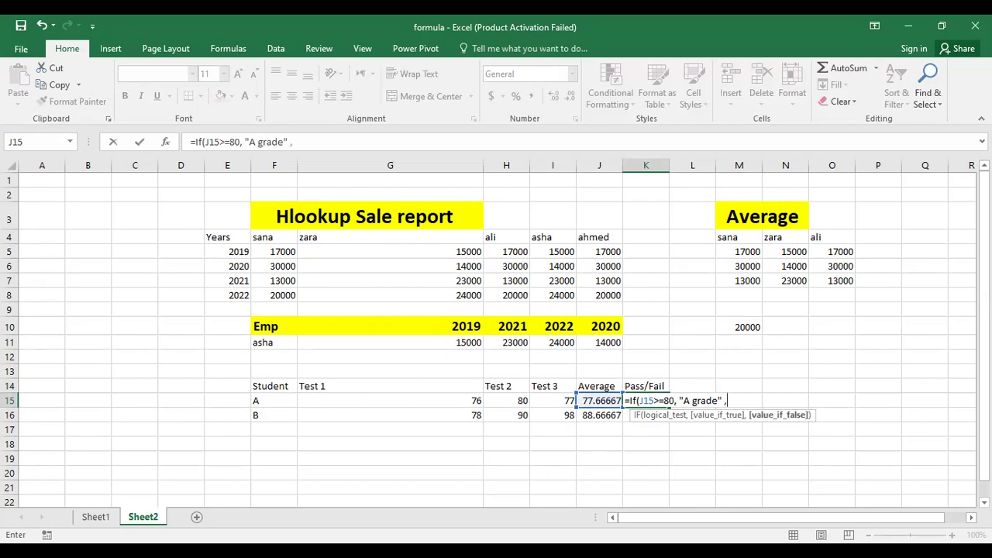
pyautogui.write('"Fail")')
pyautogui.press('Return')
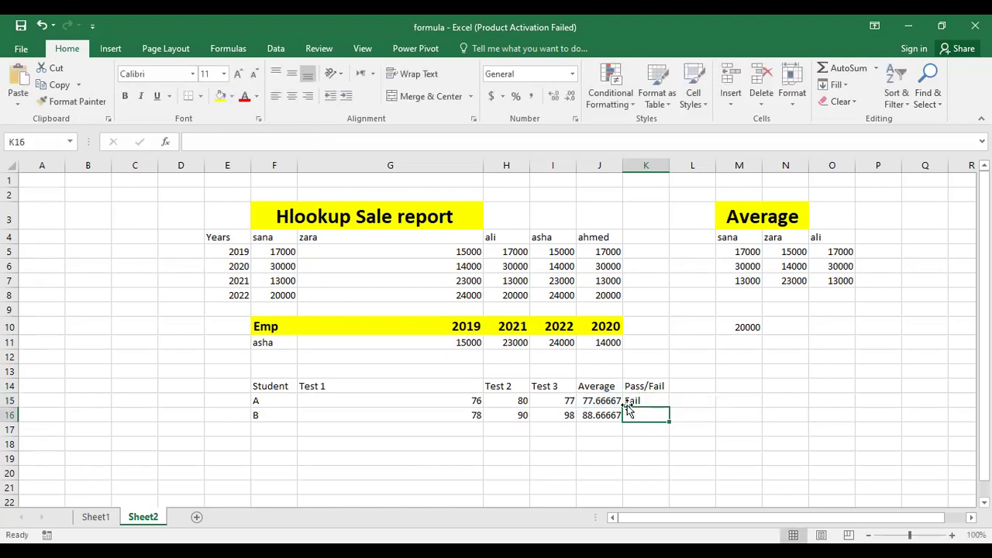
# Review the IF formula in K15 and the average cell it tests.
pyautogui.click(667, 400)
pyautogui.doubleClick(673, 398)
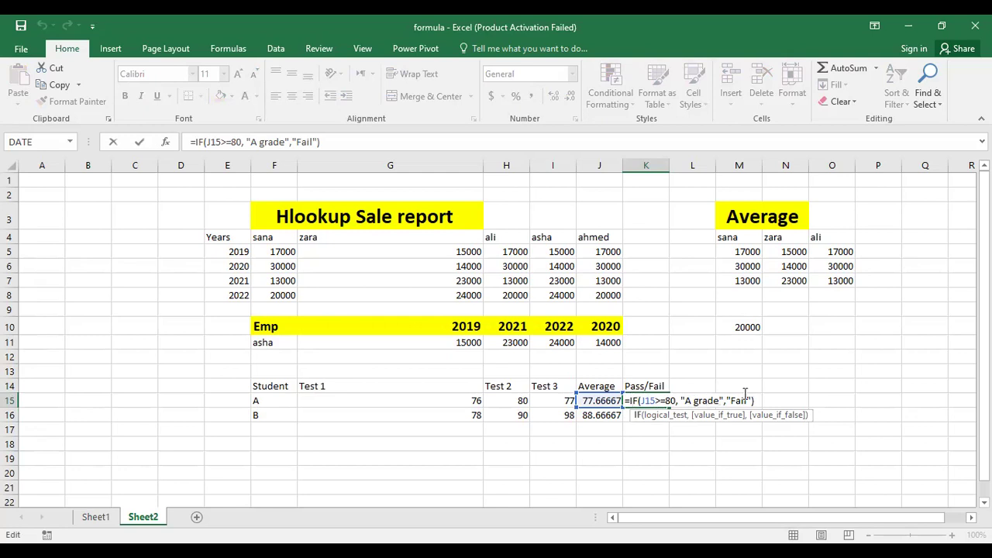
pyautogui.press('Return')
# Begin an IF formula in K16 that tests J16>=80 and gives "A grade" as the true result.
pyautogui.doubleClick(640, 416)
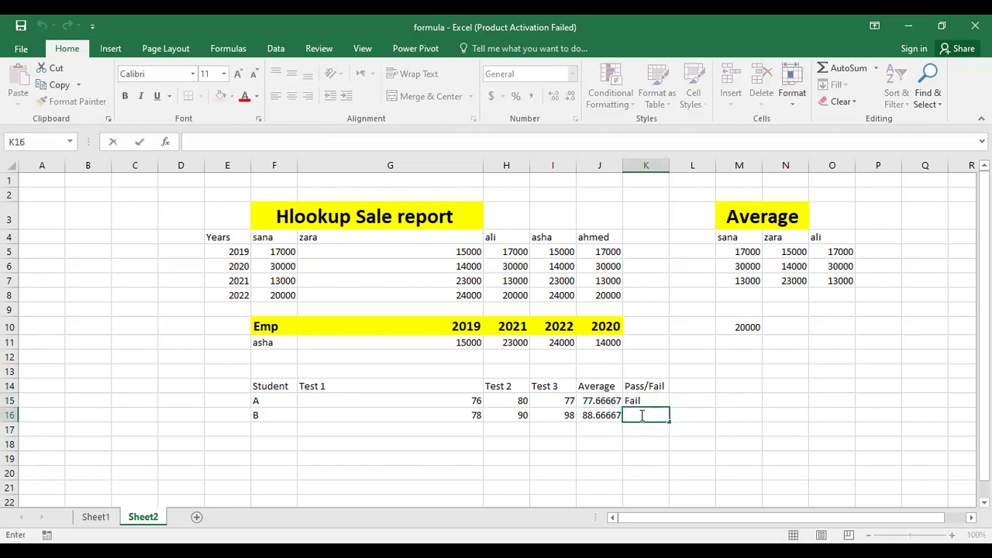
pyautogui.write('=')
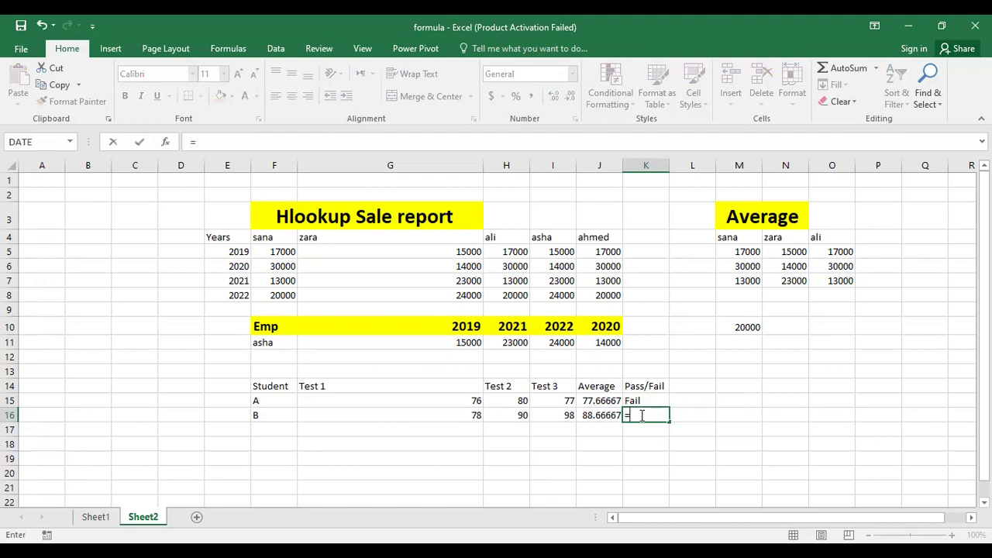
pyautogui.write('if(')
pyautogui.click(594, 415)
pyautogui.hotkey('ctrl', 'shift', 'Up')
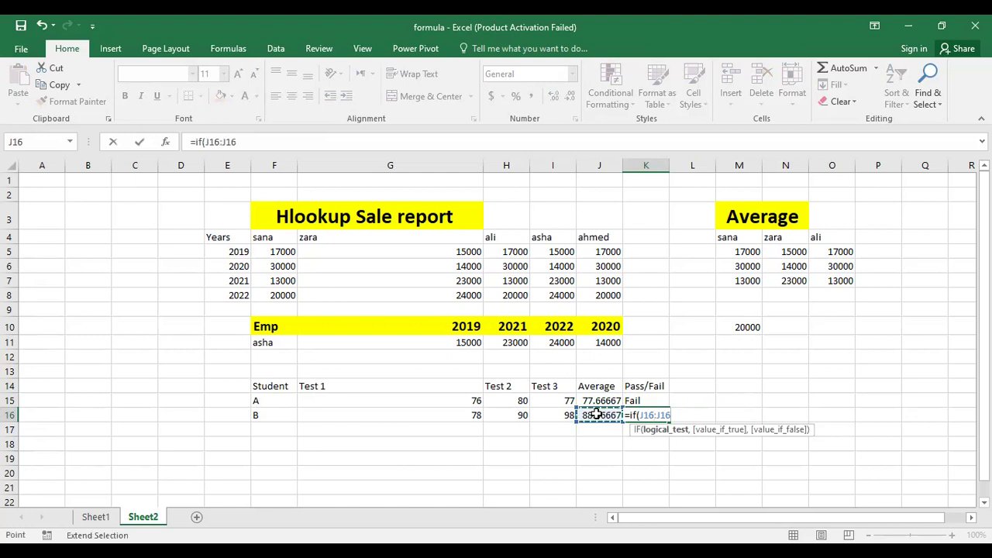
pyautogui.press('BackSpace')
pyautogui.press('BackSpace')
pyautogui.press('BackSpace')
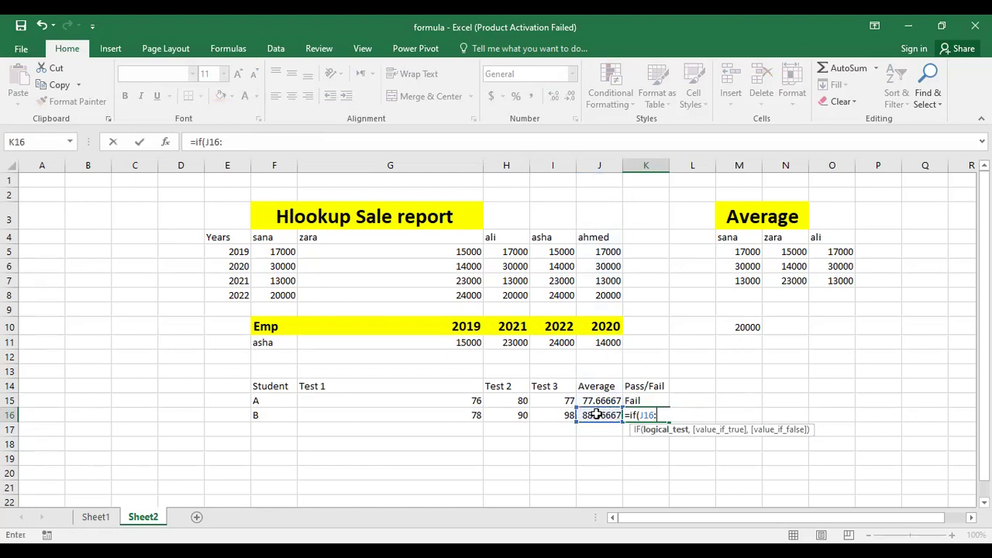
pyautogui.write('>=80, "')
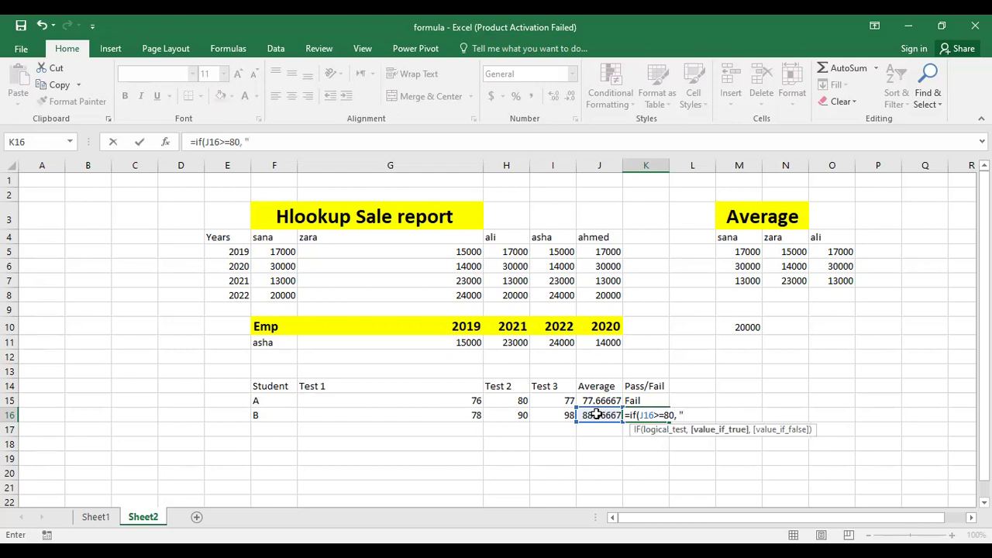
pyautogui.write('A grade",')
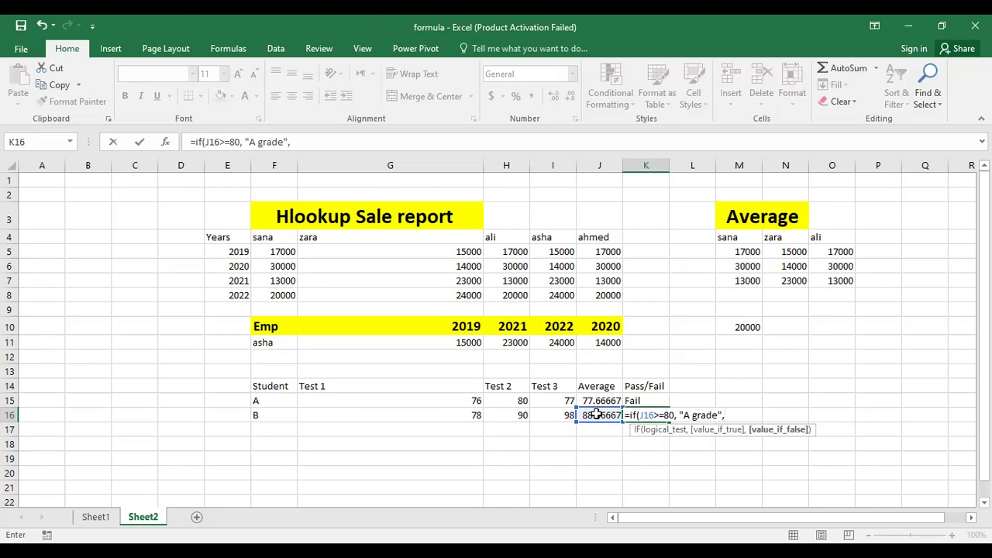
# Replace the true result in K16's formula with "pass" and complete it with "Fail" as the false result.
pyautogui.moveTo(719, 416); pyautogui.dragTo(685, 416)
pyautogui.write('pass')
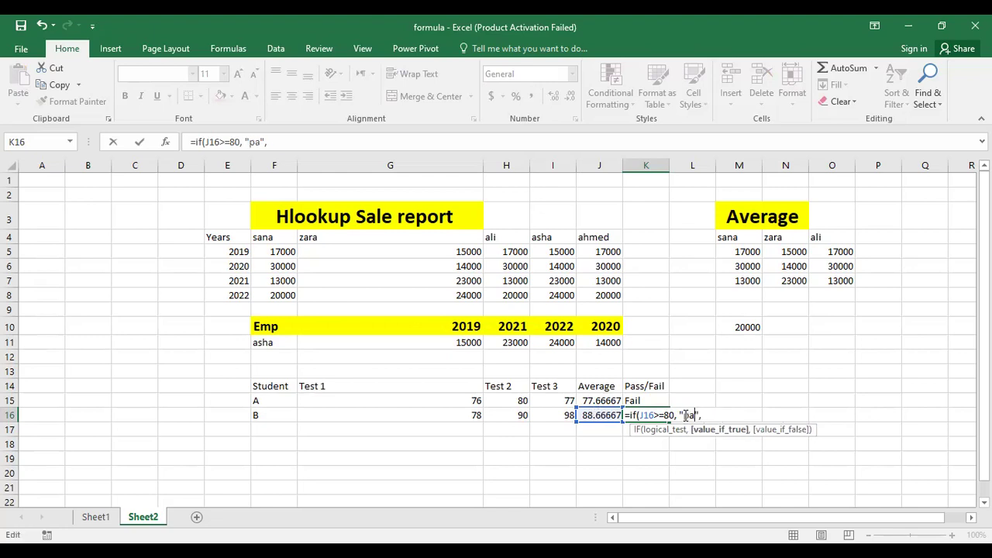
pyautogui.press('End')
pyautogui.write('"')
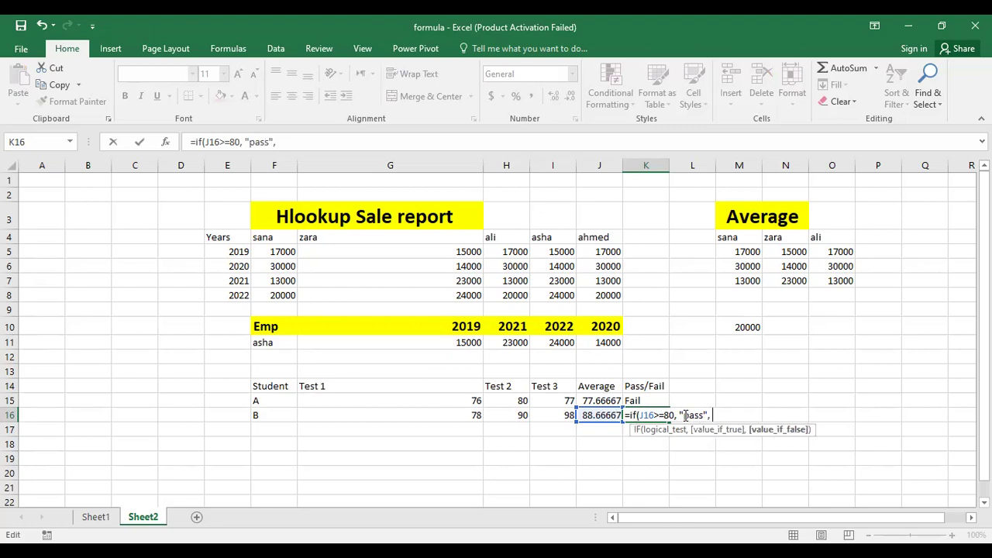
pyautogui.write('Fail")')
pyautogui.press('Return')
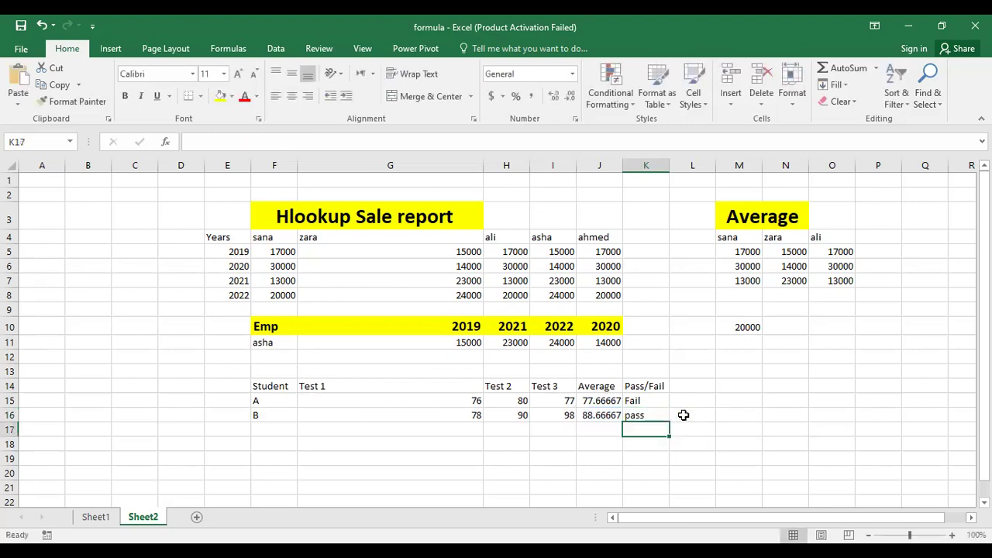
# Review the IF formula in K16 and its reference to J16.
pyautogui.click(642, 415)
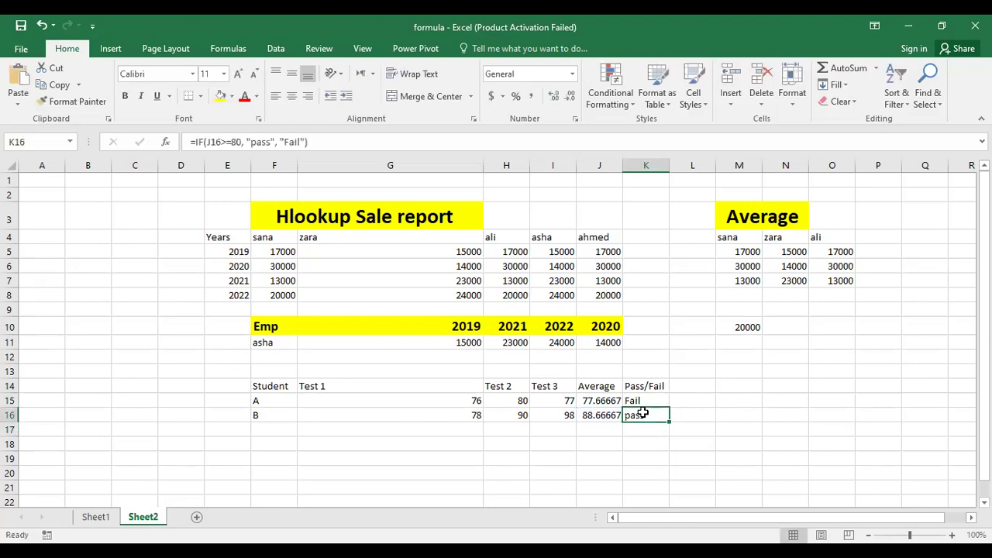
pyautogui.doubleClick(644, 415)
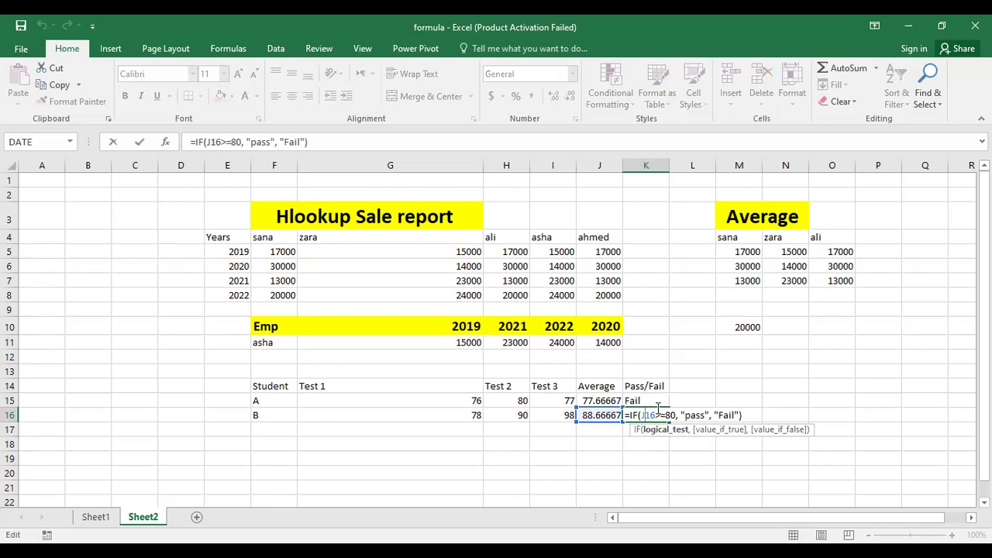
pyautogui.press('Return')
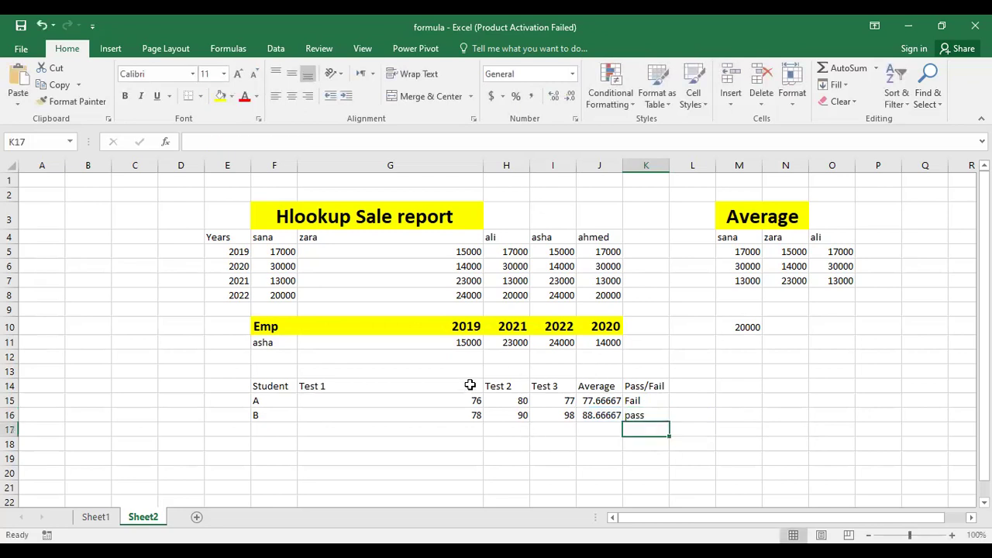
# Copy the Pass/Fail column K14:K16 and go to the empty area below the Average formula section on Sheet1.
pyautogui.moveTo(645, 384); pyautogui.dragTo(648, 413)
pyautogui.hotkey('ctrl', 'c')
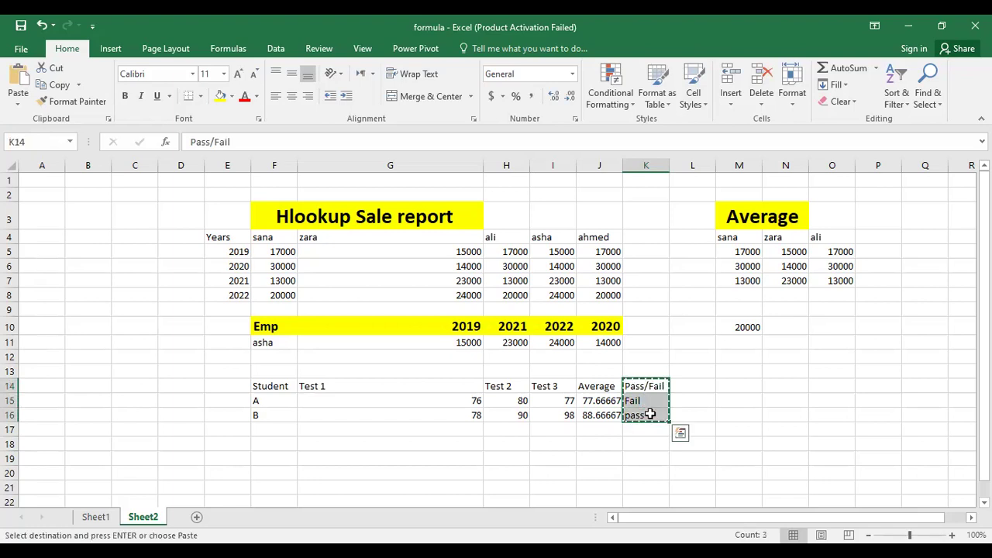
pyautogui.click(96, 517)
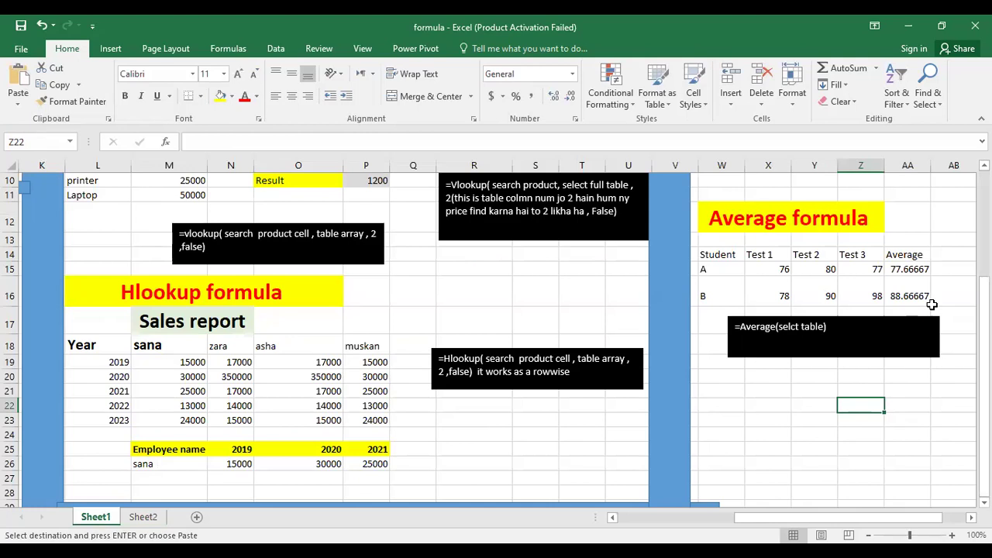
pyautogui.click(940, 376)
pyautogui.click(795, 403)
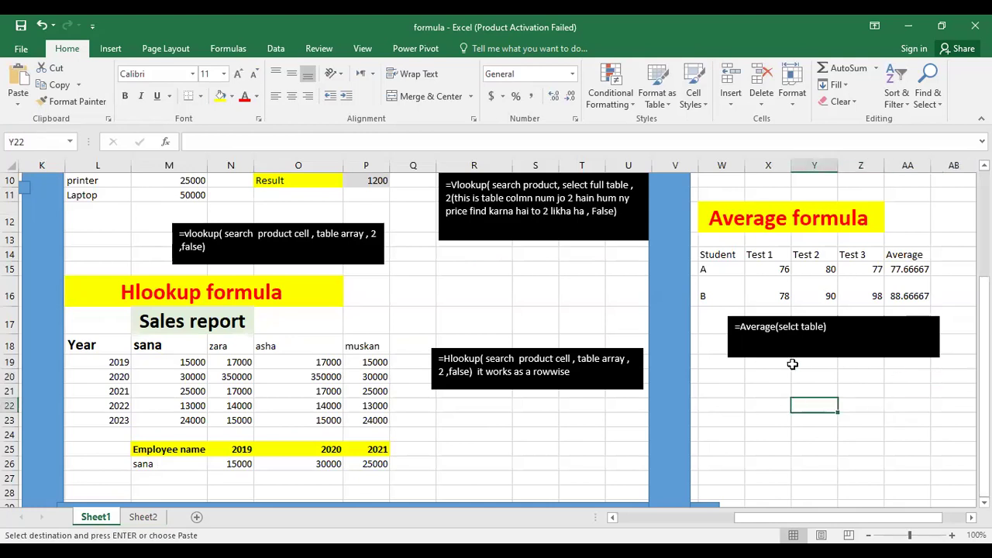
# Copy the "Average formula" heading from W12 to X21 on Sheet1.
pyautogui.click(717, 212)
pyautogui.hotkey('ctrl', 'v')
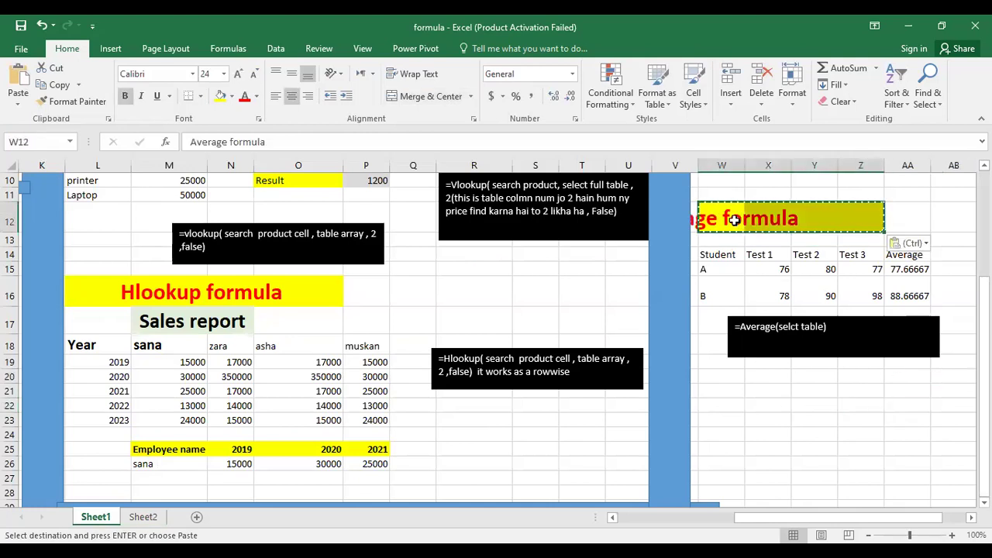
pyautogui.click(760, 391)
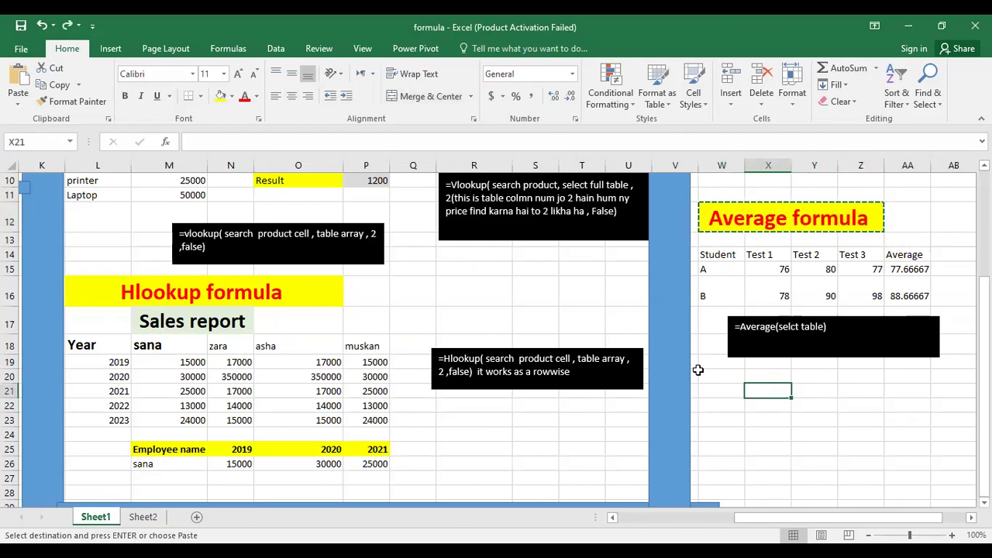
pyautogui.hotkey('ctrl', 'v')
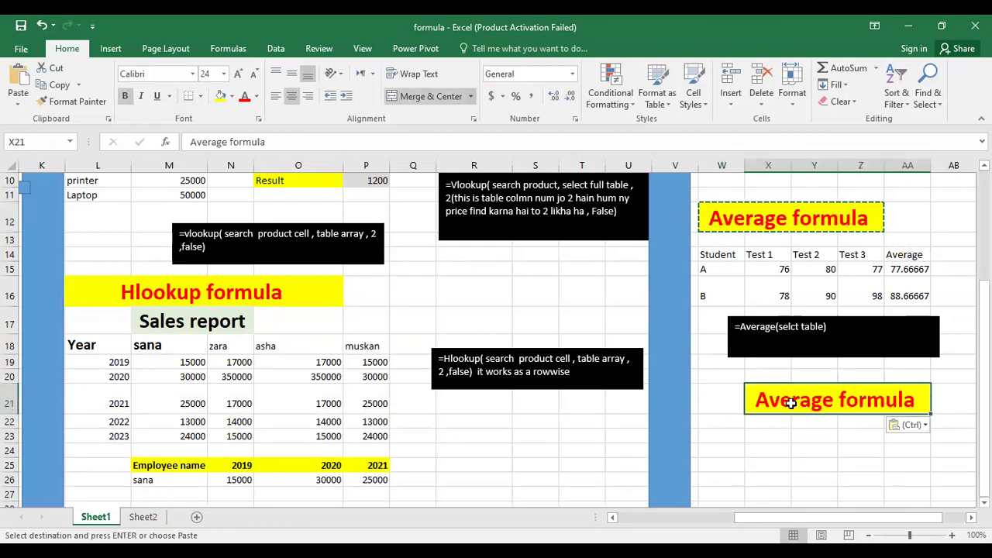
# Change the text of the copied heading in X21 to "IF formula formula".
pyautogui.doubleClick(790, 403)
pyautogui.moveTo(839, 407); pyautogui.dragTo(761, 407)
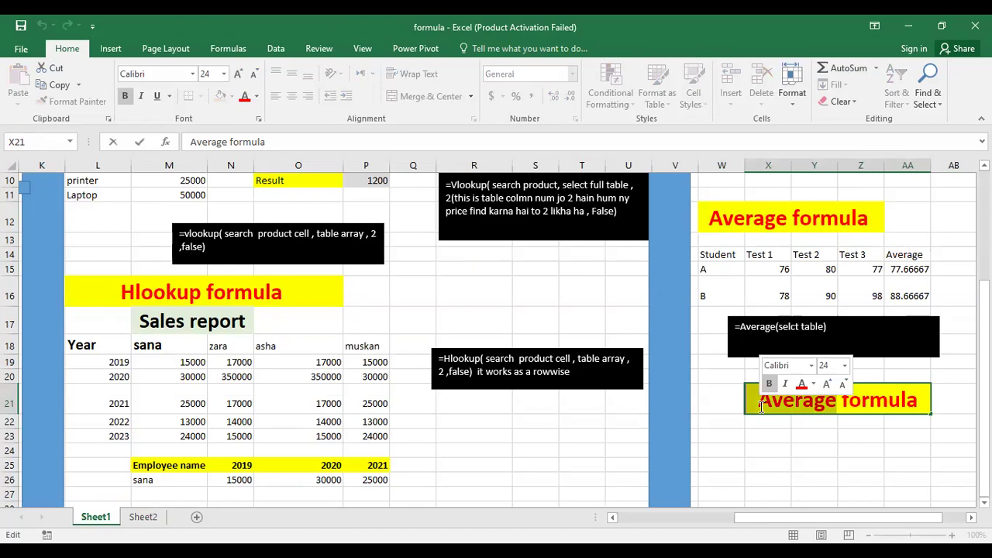
pyautogui.write('IF formula')
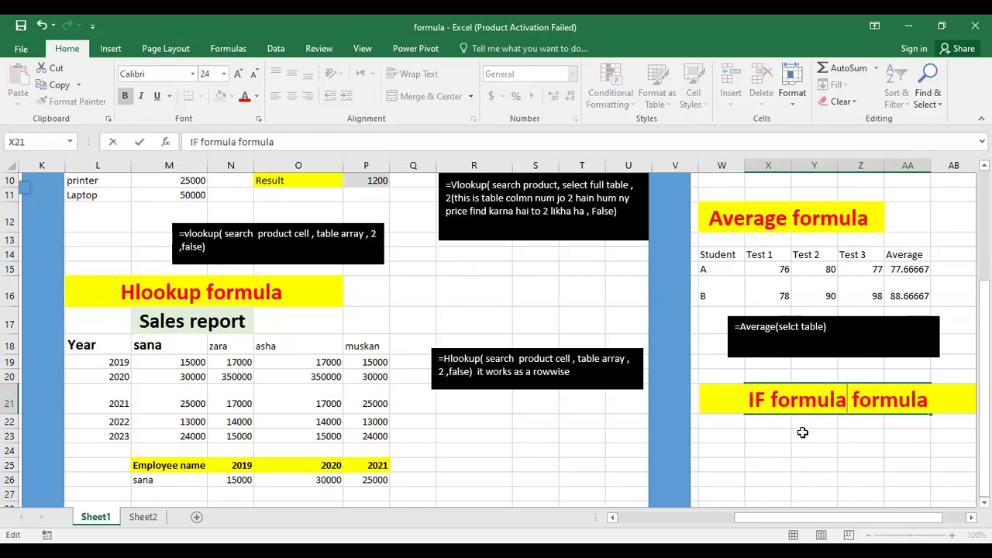
pyautogui.click(802, 433)
pyautogui.scroll(-2, 833, 432)
pyautogui.scroll(1, 850, 406)
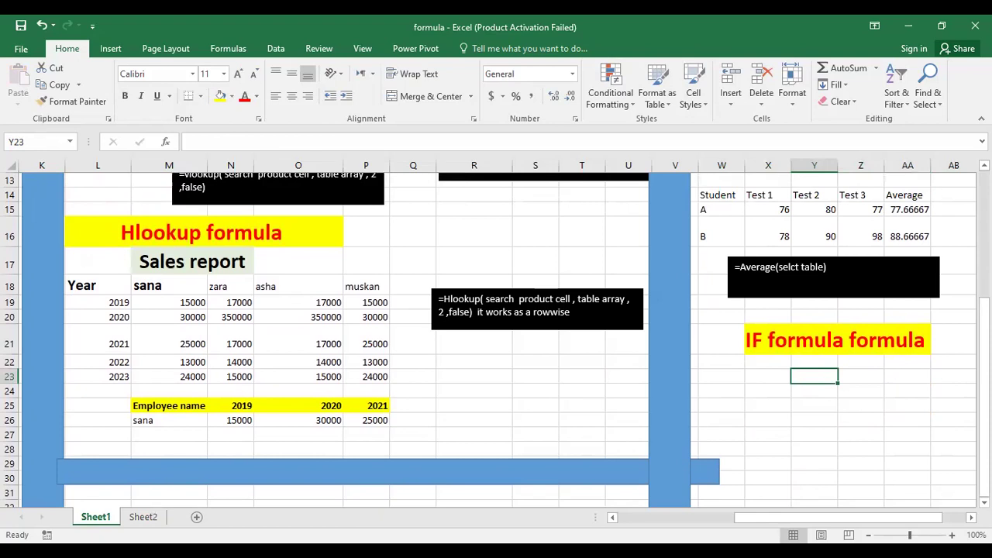
# On Sheet2, fill the student table's header row F14:K14 with yellow.
pyautogui.click(142, 517)
pyautogui.click(721, 388)
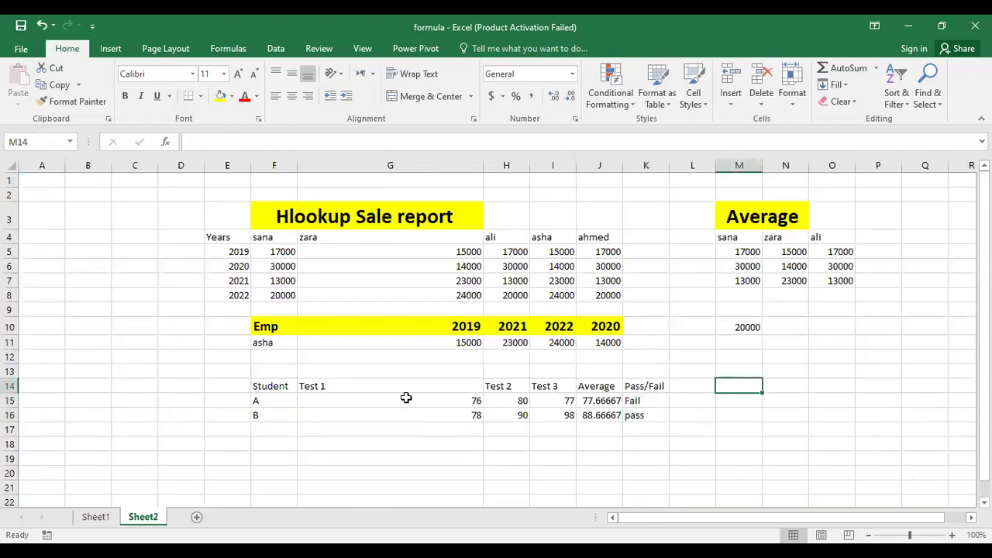
pyautogui.moveTo(272, 388); pyautogui.dragTo(661, 386)
pyautogui.click(220, 96)
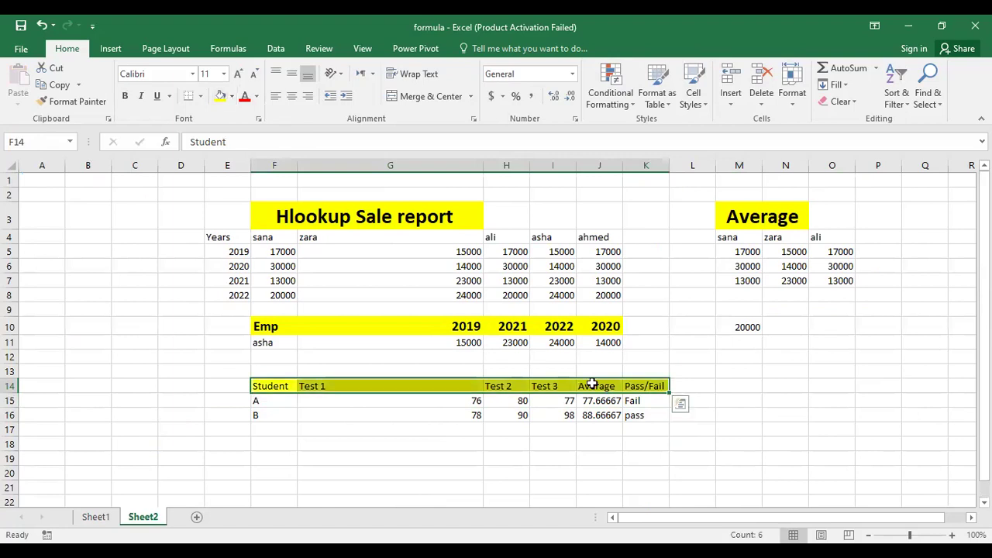
pyautogui.click(511, 415)
# Fill the Pass/Fail column K14:K16 with a light orange theme color.
pyautogui.moveTo(642, 392); pyautogui.dragTo(643, 416)
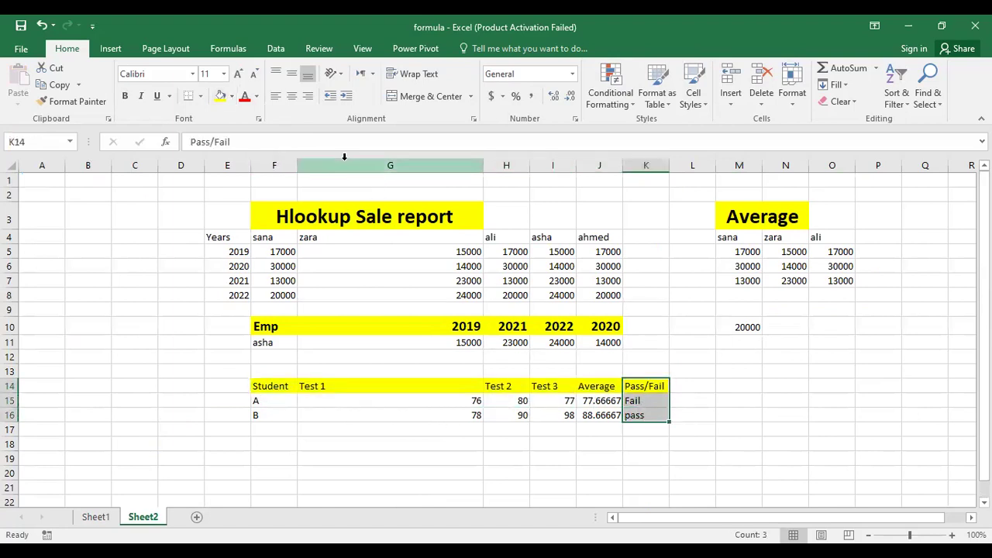
pyautogui.click(231, 97)
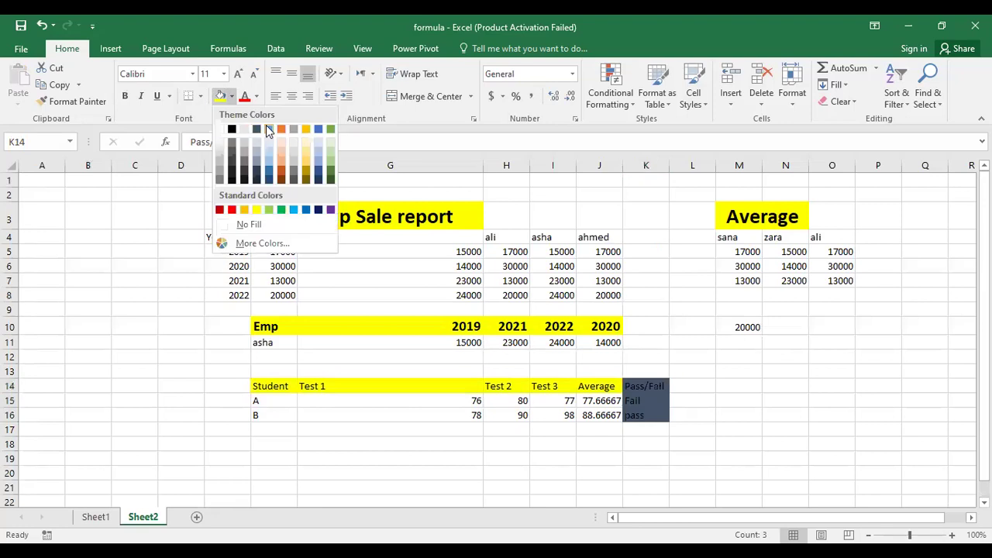
pyautogui.click(284, 163)
# Copy the student table F14:K16 from Sheet2 to X22 on Sheet1, below the IF formula heading, and save the workbook.
pyautogui.moveTo(271, 388); pyautogui.dragTo(649, 416)
pyautogui.hotkey('ctrl', 'c')
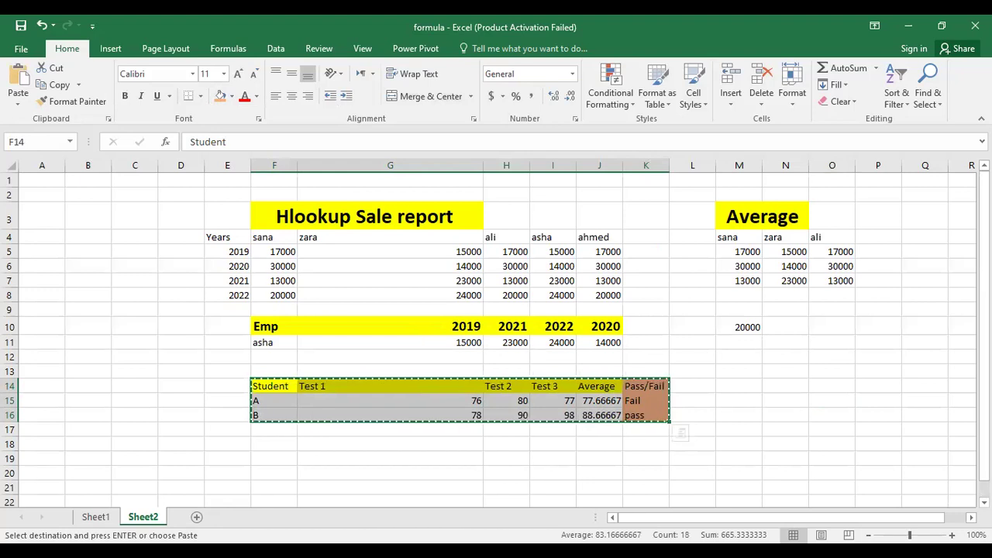
pyautogui.click(92, 518)
pyautogui.click(756, 362)
pyautogui.hotkey('ctrl', 'v')
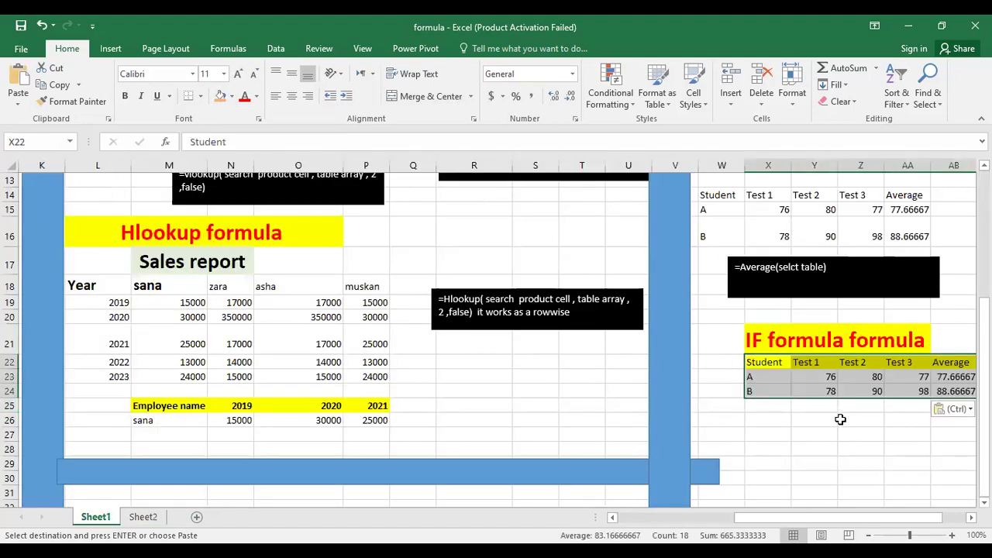
pyautogui.hscroll(2, 825, 442)
pyautogui.click(913, 423)
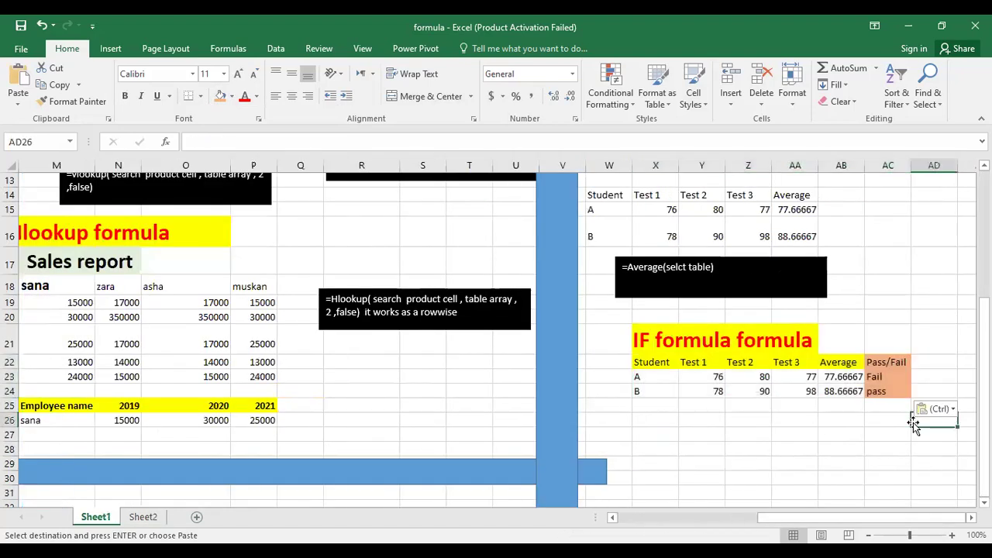
pyautogui.hotkey('ctrl', 's')
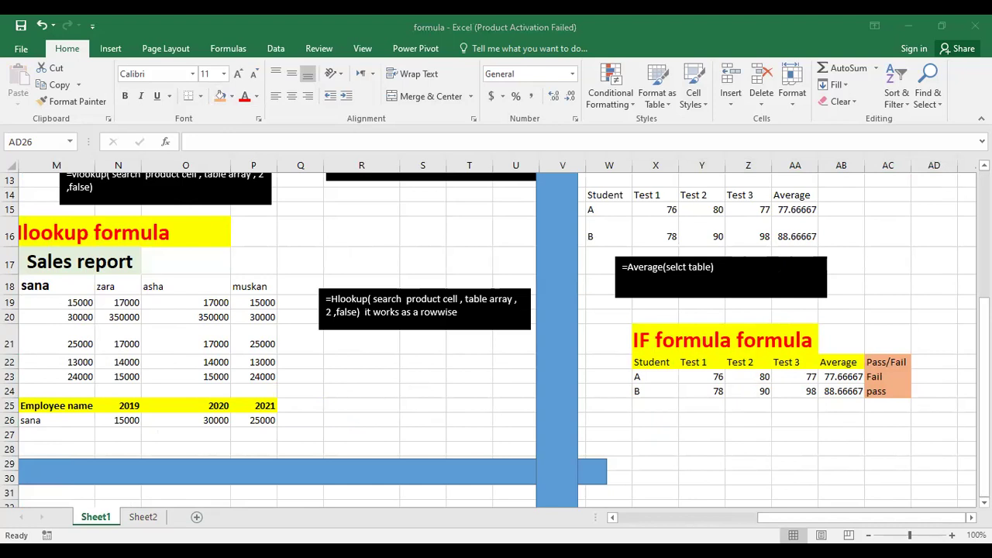
# Switch to the Canva presentation, view the COUNTIF slide on page 4, and return to Excel.
pyautogui.hotkey('alt', 'Tab')
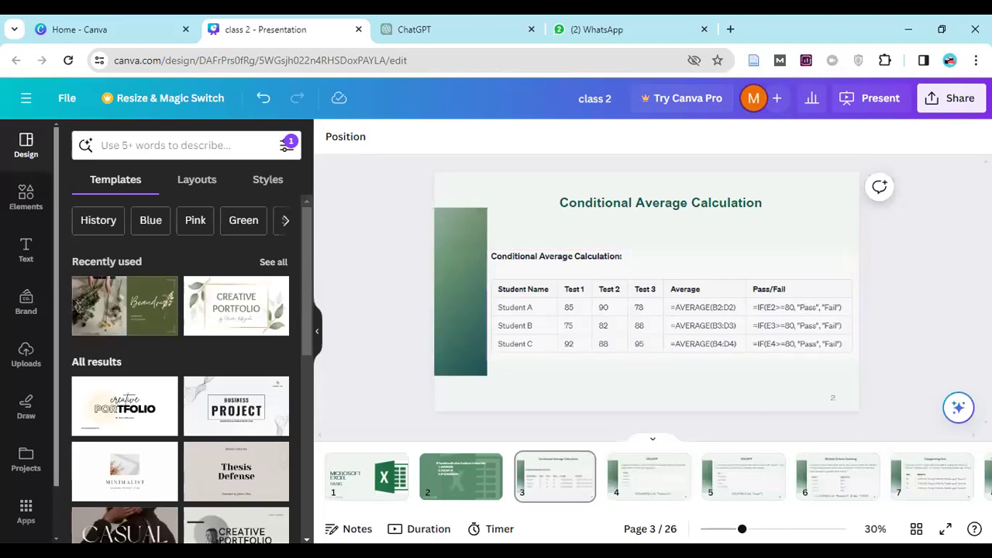
pyautogui.press('Down')
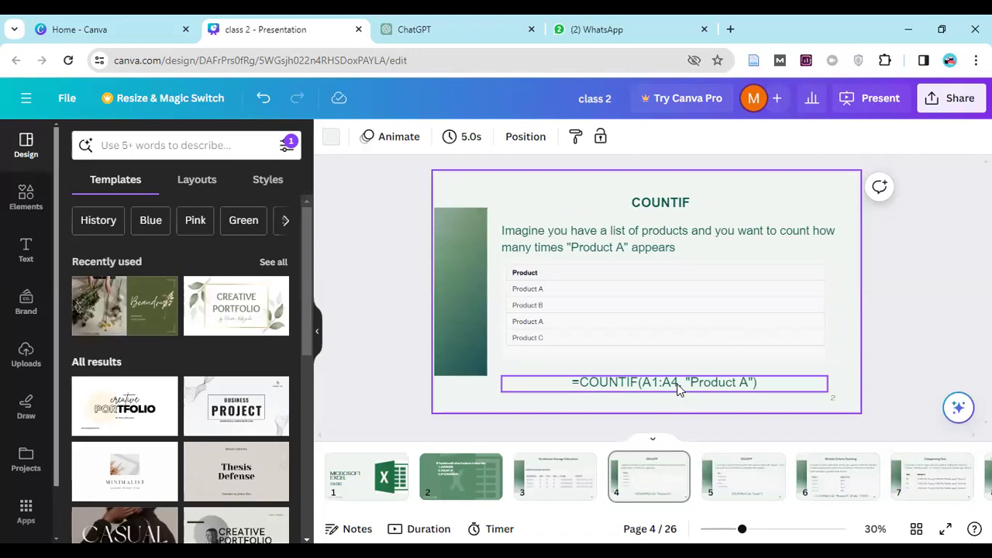
pyautogui.hotkey('alt', 'Tab')
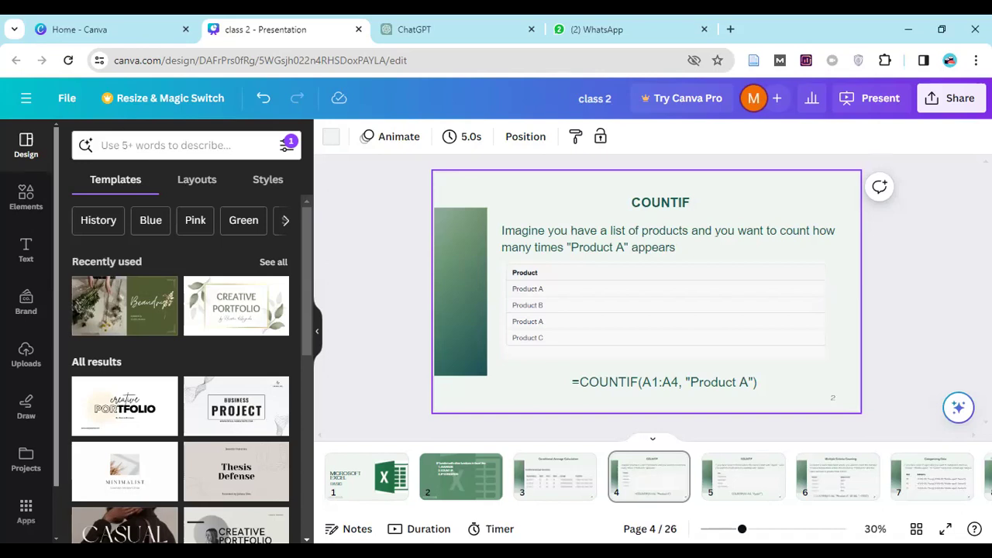
# Examine the Count IF example on Sheet1, including its employee table, the search criterion and the formula in J8.
pyautogui.scroll(-1, 755, 357)
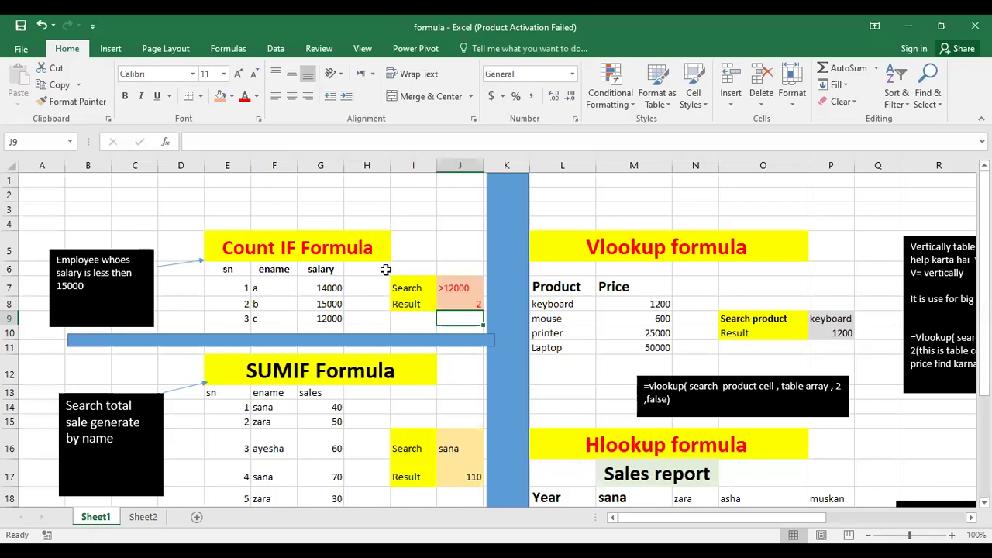
pyautogui.click(225, 283)
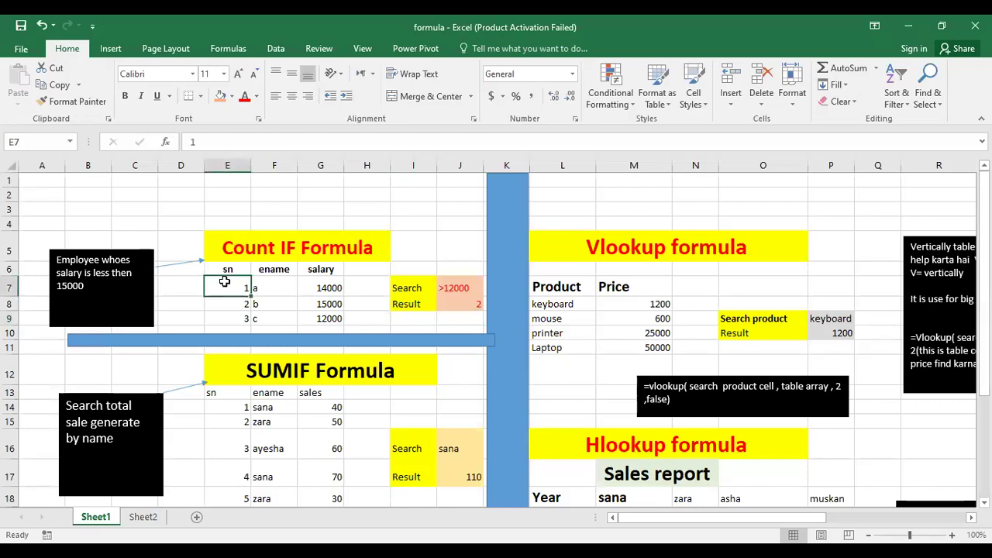
pyautogui.click(286, 282)
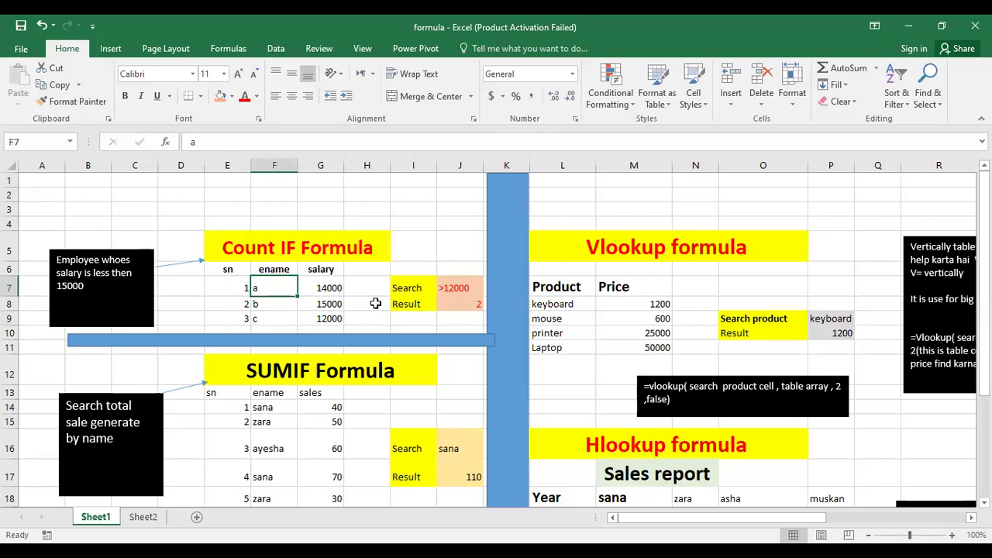
pyautogui.doubleClick(446, 304)
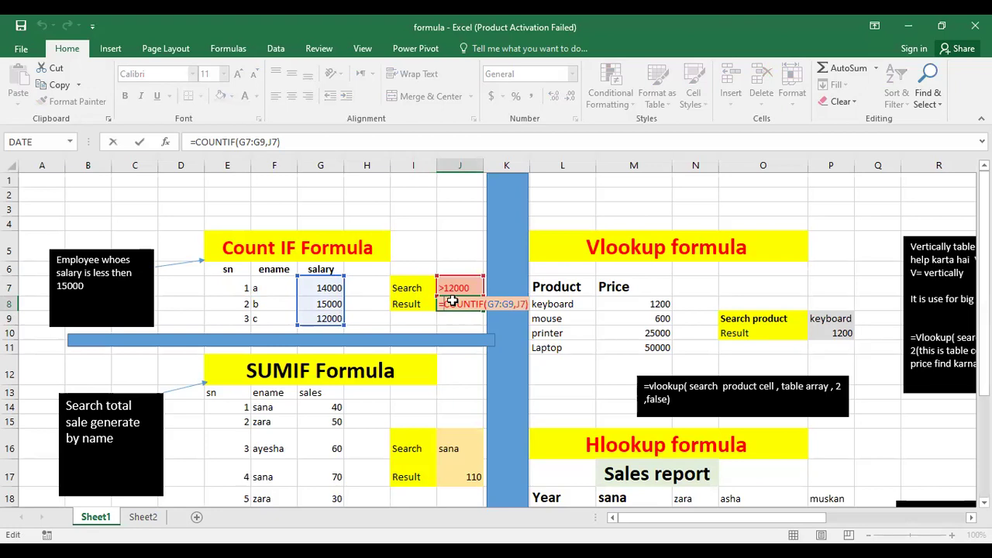
pyautogui.press('Return')
pyautogui.moveTo(233, 267); pyautogui.dragTo(462, 310)
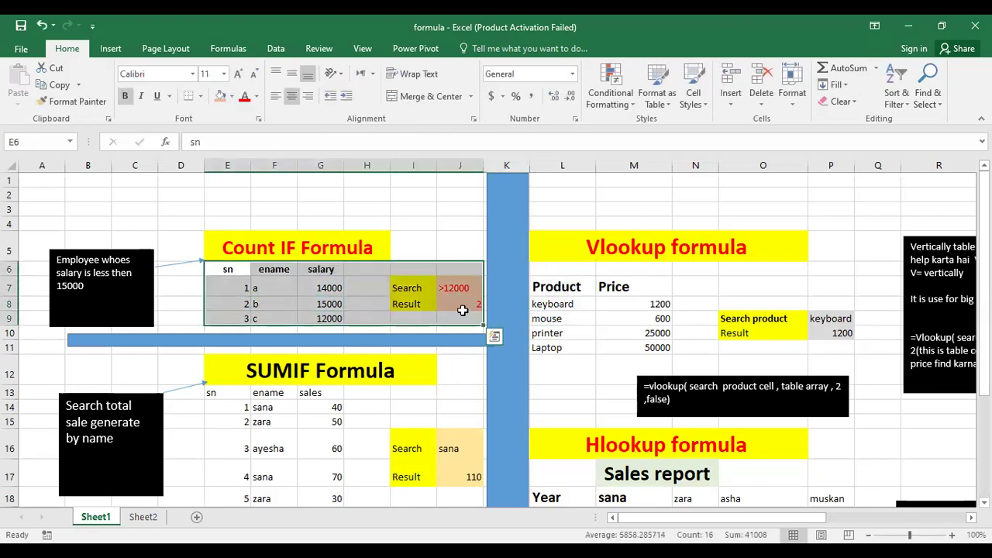
pyautogui.hotkey('ctrl', 'q')
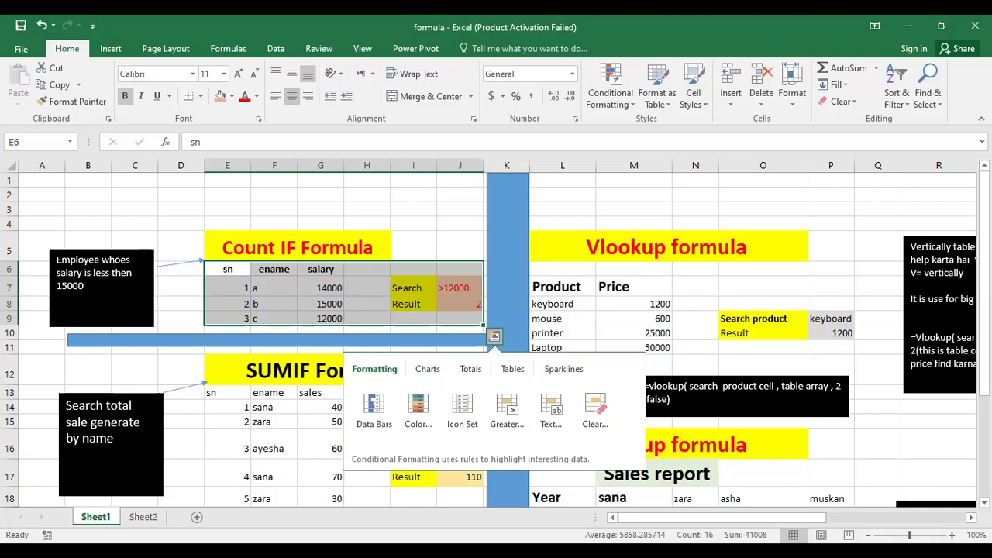
# On Sheet2, enter the headings "Products" in G20 and "Price" in H20 below the student table.
pyautogui.click(142, 519)
pyautogui.click(759, 372)
pyautogui.scroll(-3, 763, 380)
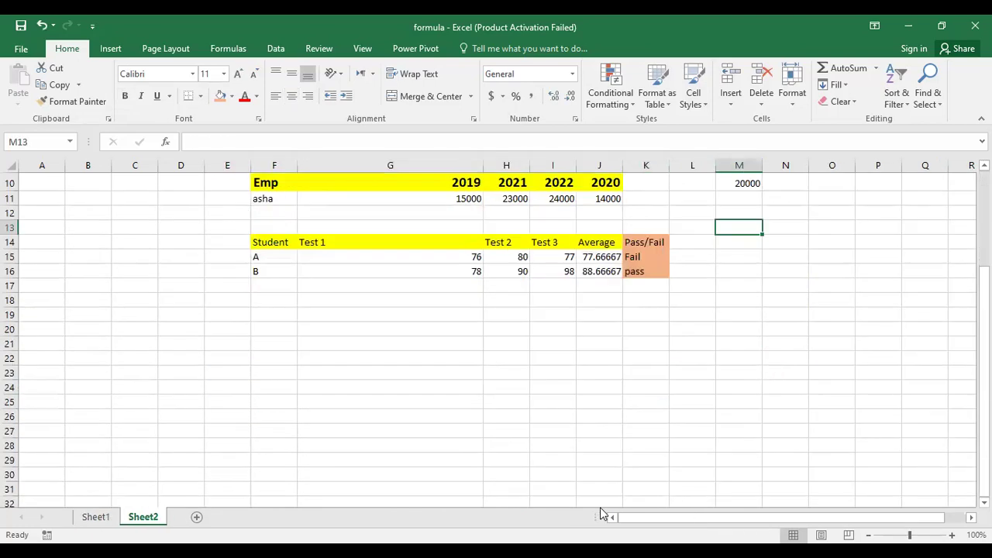
pyautogui.click(323, 328)
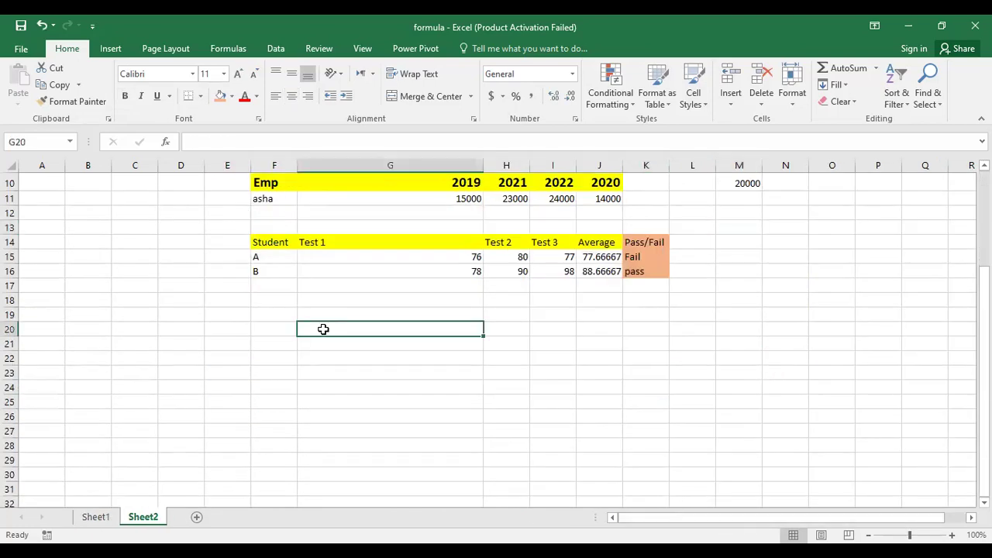
pyautogui.doubleClick(350, 330)
pyautogui.write('S')
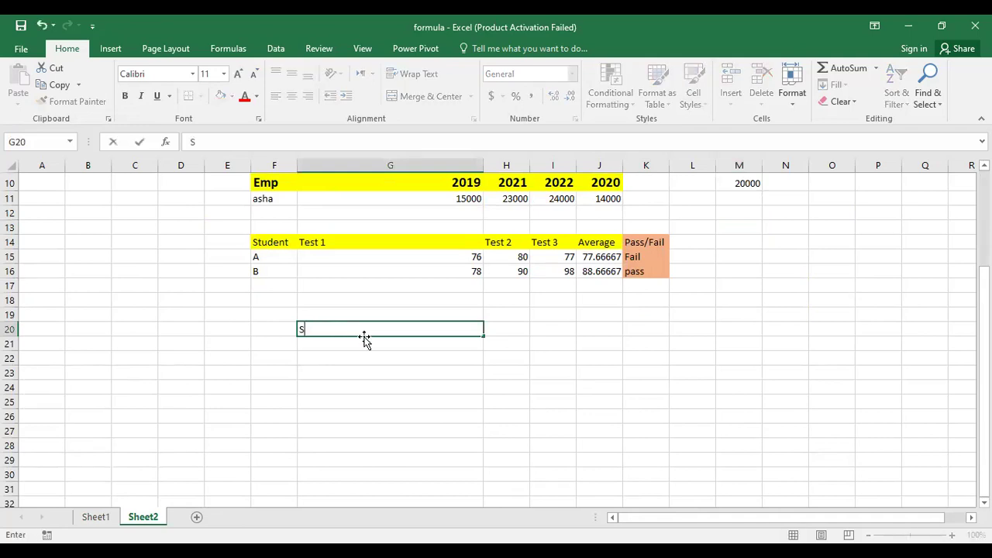
pyautogui.press('BackSpace')
pyautogui.write('PRoducts')
pyautogui.click(516, 328)
pyautogui.write('Price')
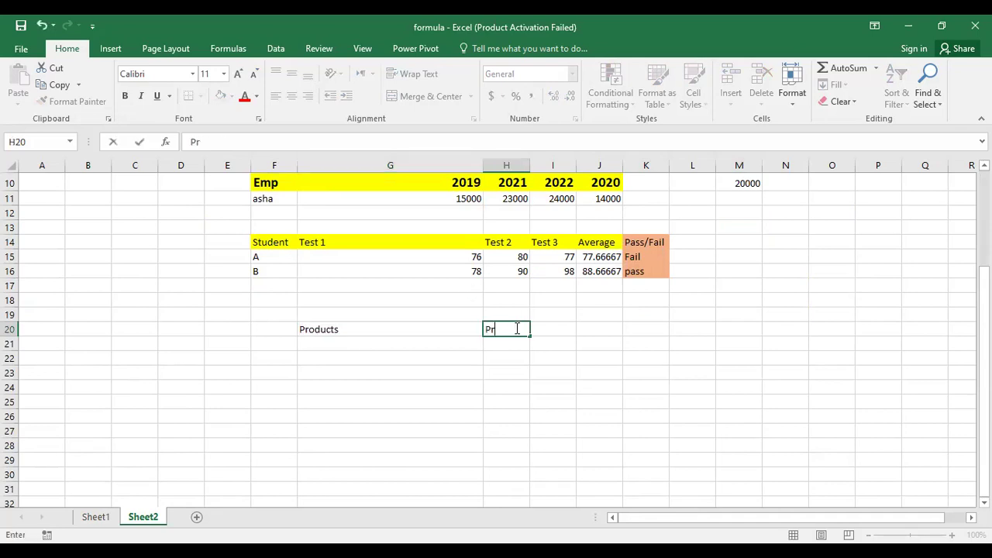
# List the products a, b and c in G21:G23.
pyautogui.click(385, 347)
pyautogui.write('a')
pyautogui.click(385, 369)
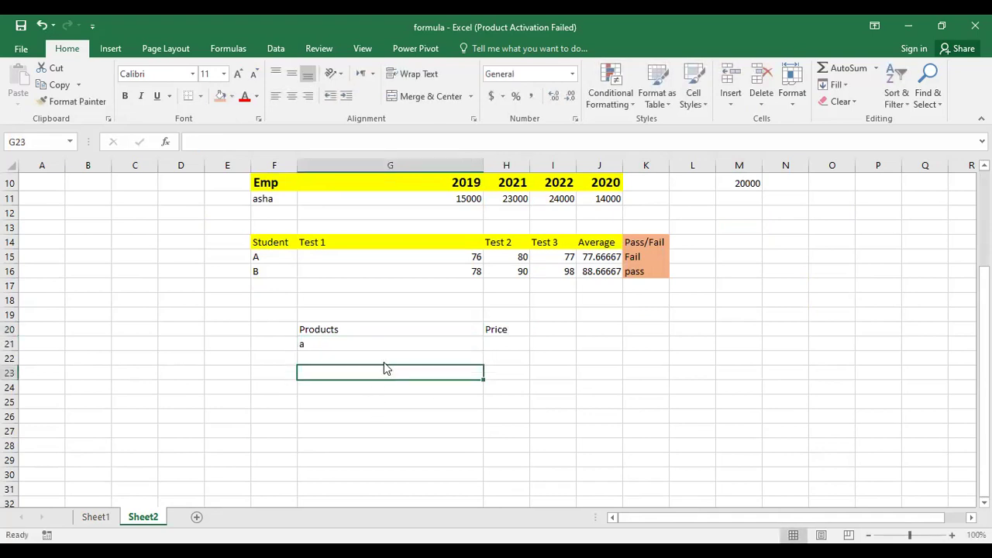
pyautogui.click(383, 361)
pyautogui.write('b')
pyautogui.click(388, 372)
pyautogui.write('c')
# Enter the prices 15000, 13000 and 14000 for products a, b and c in H21:H23.
pyautogui.click(498, 353)
pyautogui.click(508, 344)
pyautogui.write('15000')
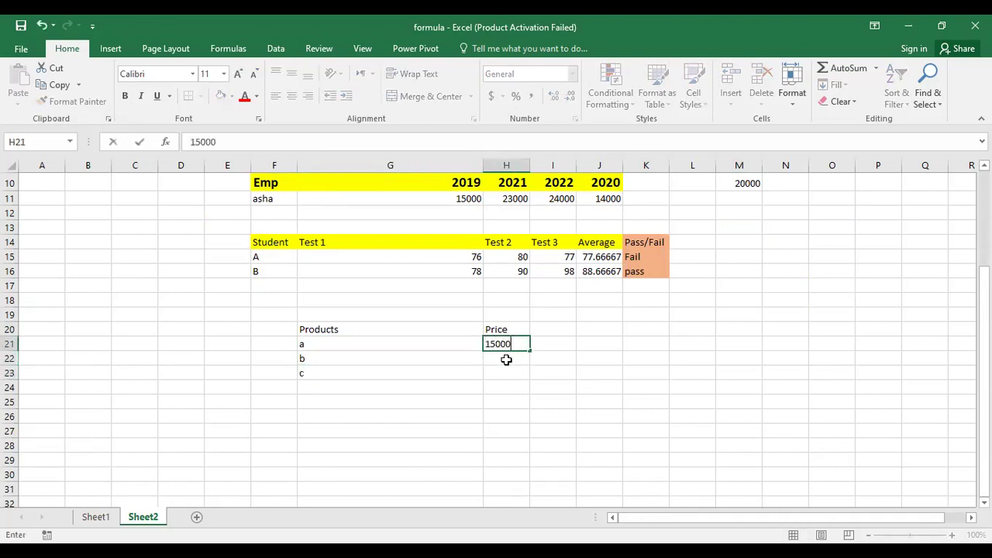
pyautogui.click(506, 359)
pyautogui.write('13000')
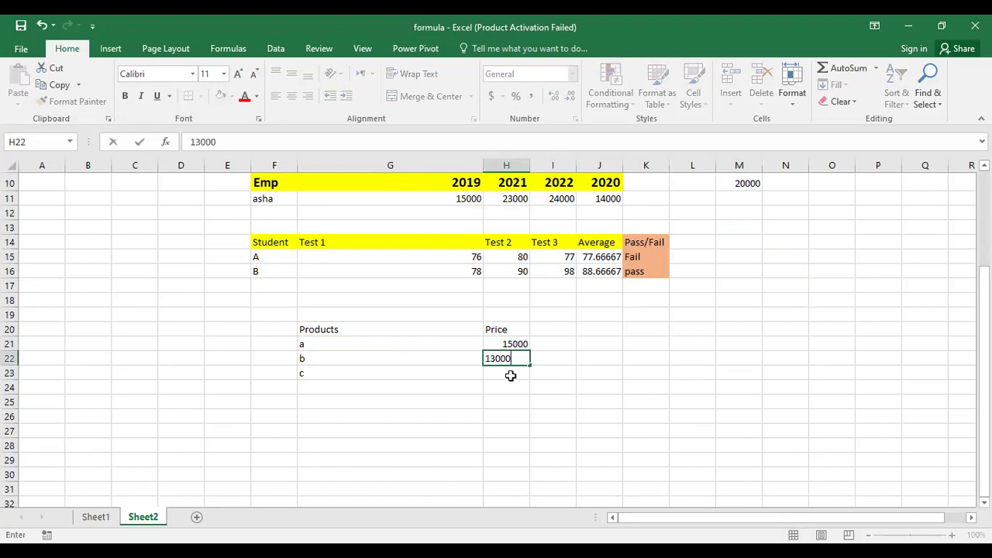
pyautogui.click(511, 375)
pyautogui.write('14000')
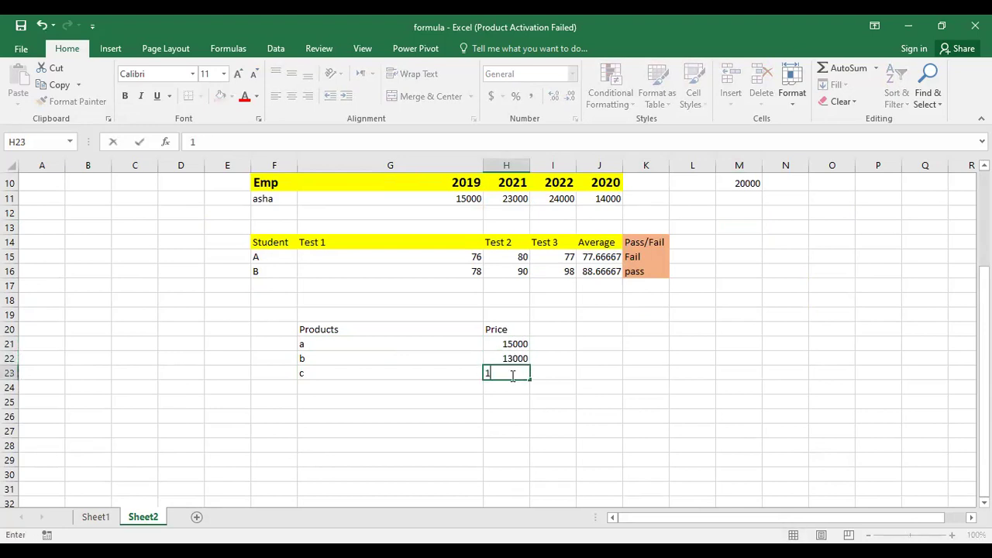
# Try to count product a with the formula =COUNTIF(H21:H23,a) in G25.
pyautogui.click(575, 391)
pyautogui.click(501, 400)
pyautogui.click(412, 398)
pyautogui.doubleClick(411, 398)
pyautogui.write('=')
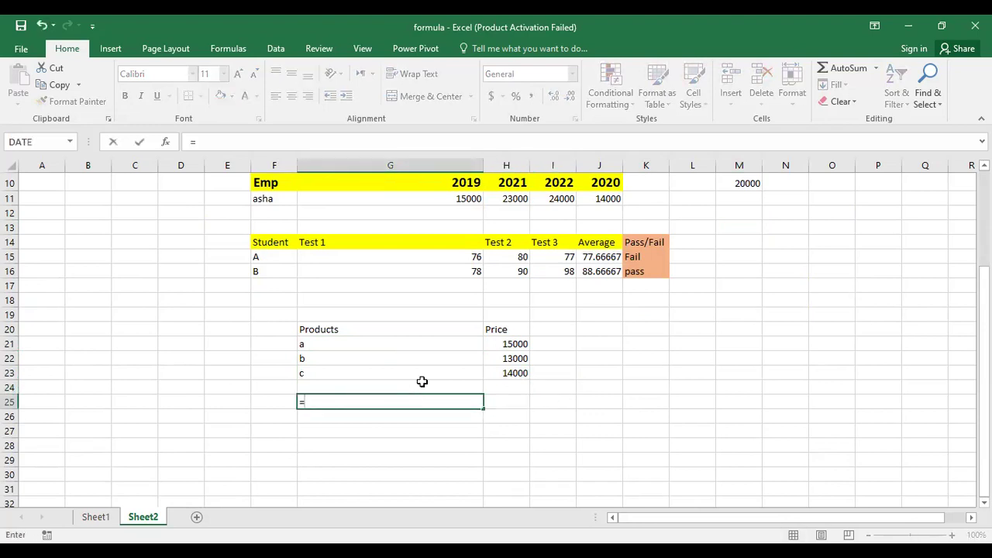
pyautogui.write('countif')
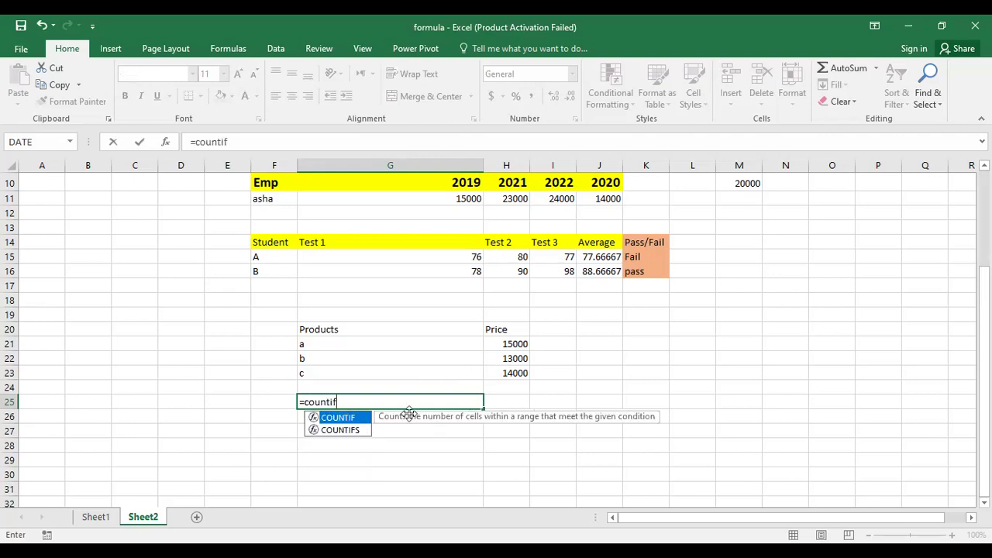
pyautogui.write('(')
pyautogui.click(514, 346)
pyautogui.moveTo(516, 354); pyautogui.dragTo(514, 373)
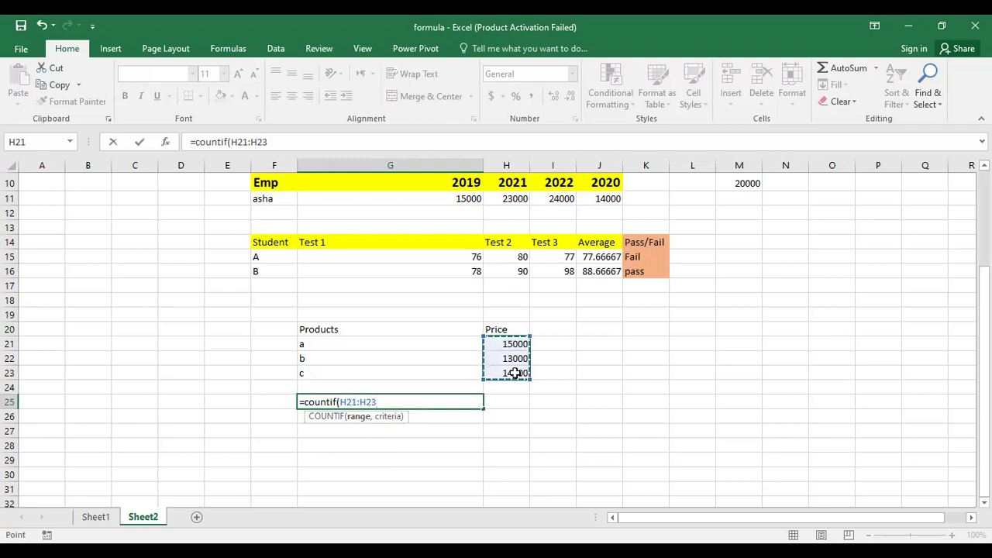
pyautogui.write(',')
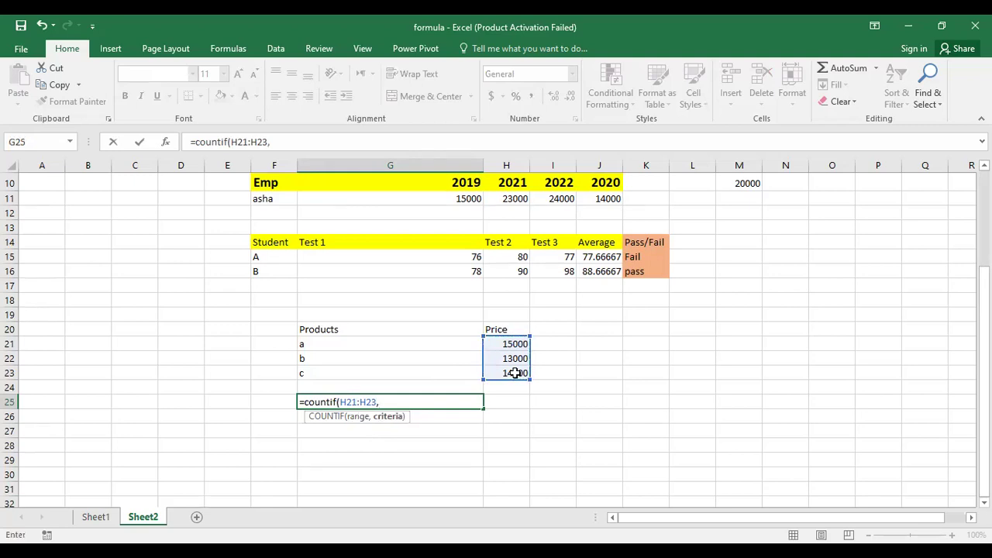
pyautogui.write('a')
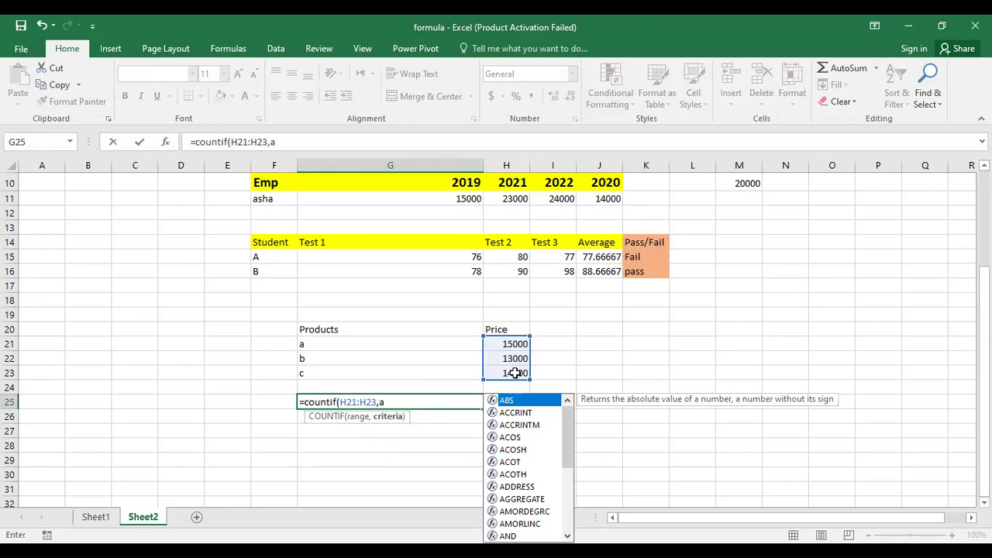
pyautogui.press('Return')
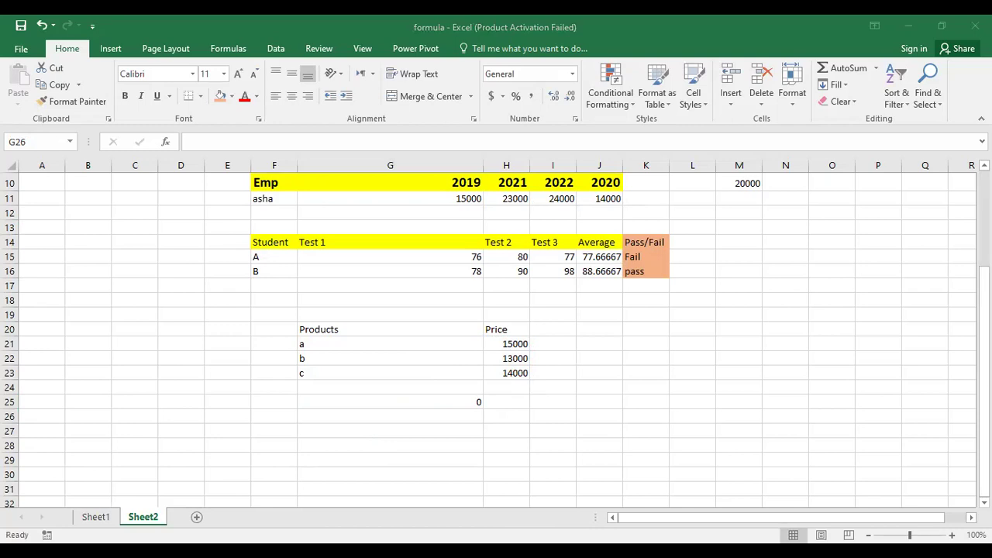
# Change the range of the COUNTIF formula in G25 to G21:H23.
pyautogui.click(463, 416)
pyautogui.click(471, 402)
pyautogui.doubleClick(474, 402)
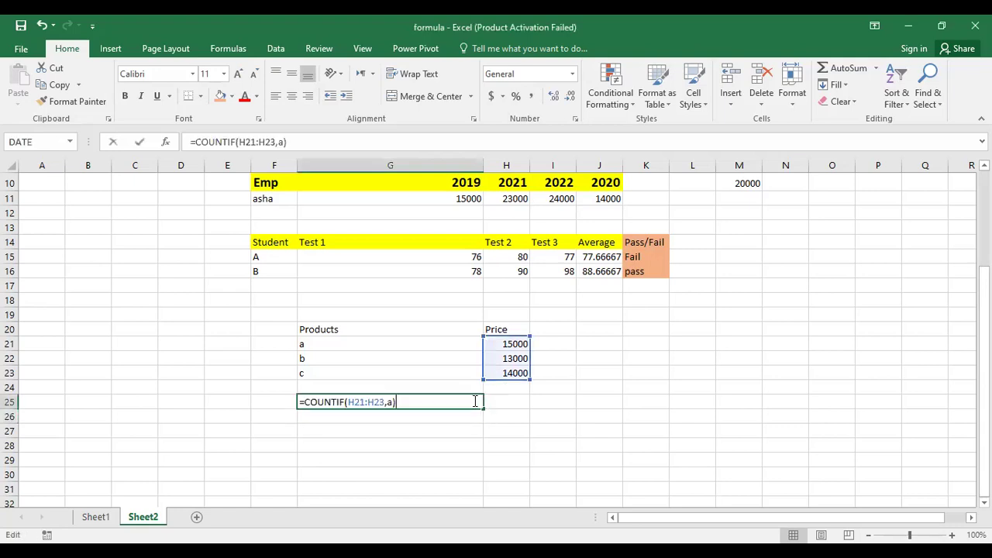
pyautogui.click(358, 347)
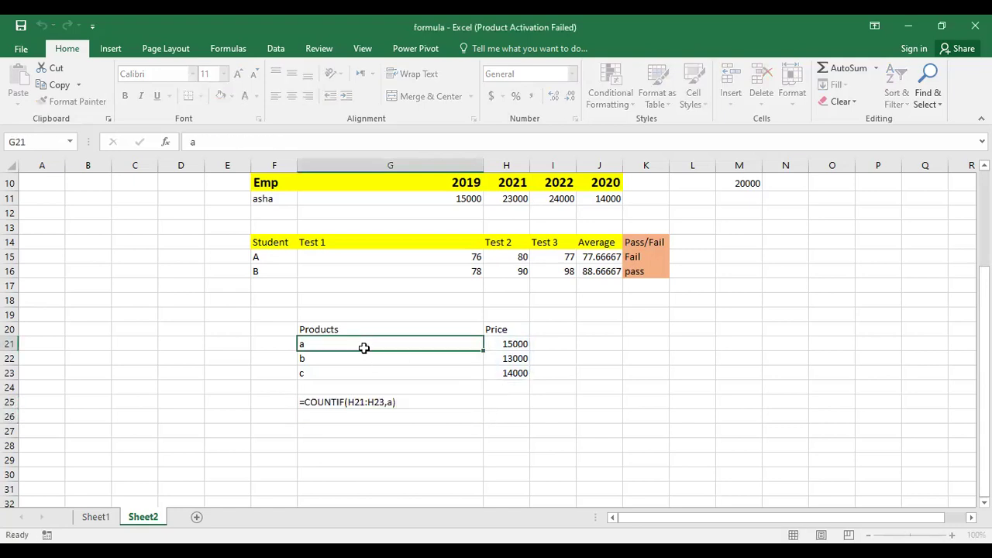
pyautogui.click(414, 402)
pyautogui.doubleClick(415, 401)
pyautogui.moveTo(385, 402); pyautogui.dragTo(348, 403)
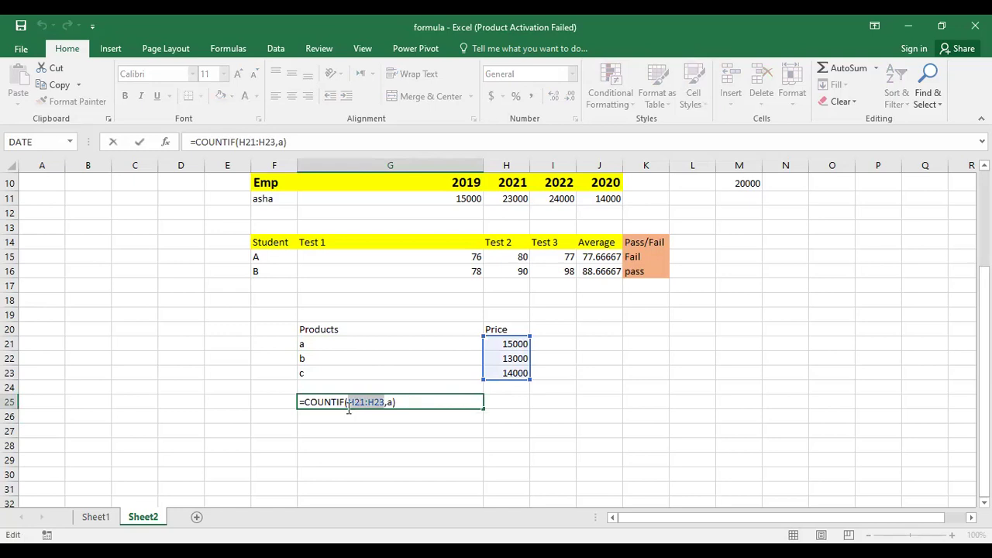
pyautogui.moveTo(317, 346); pyautogui.dragTo(514, 374)
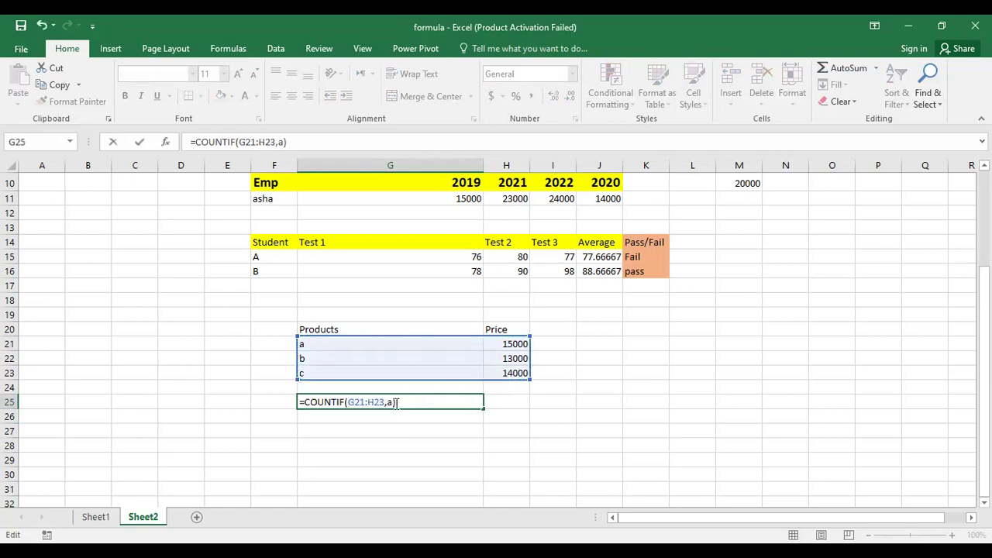
pyautogui.press('Return')
# Clear the formula in G25 and rewrite it as =COUNTIF(G20:H23,a), covering the whole product table.
pyautogui.doubleClick(461, 397)
pyautogui.click(390, 402)
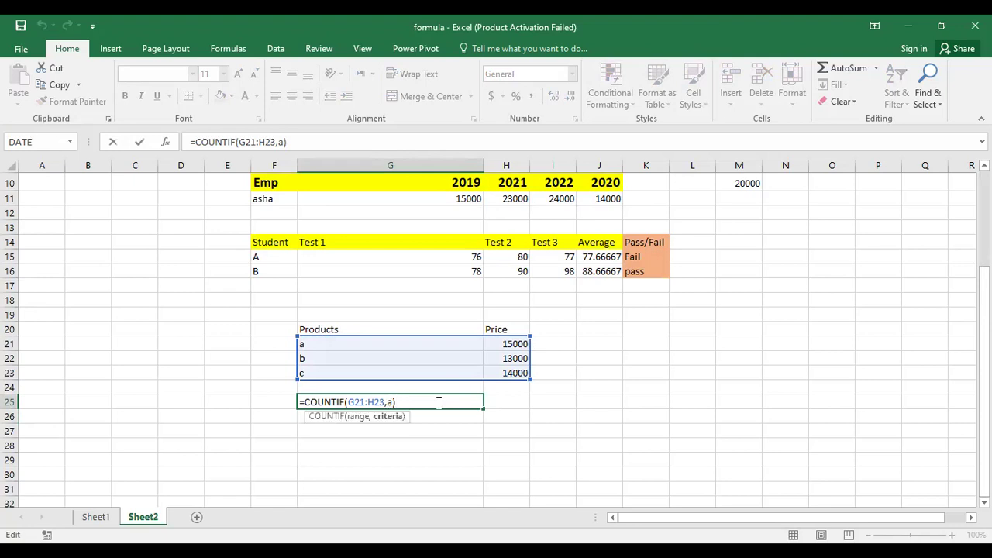
pyautogui.moveTo(402, 402); pyautogui.dragTo(292, 402)
pyautogui.press('BackSpace')
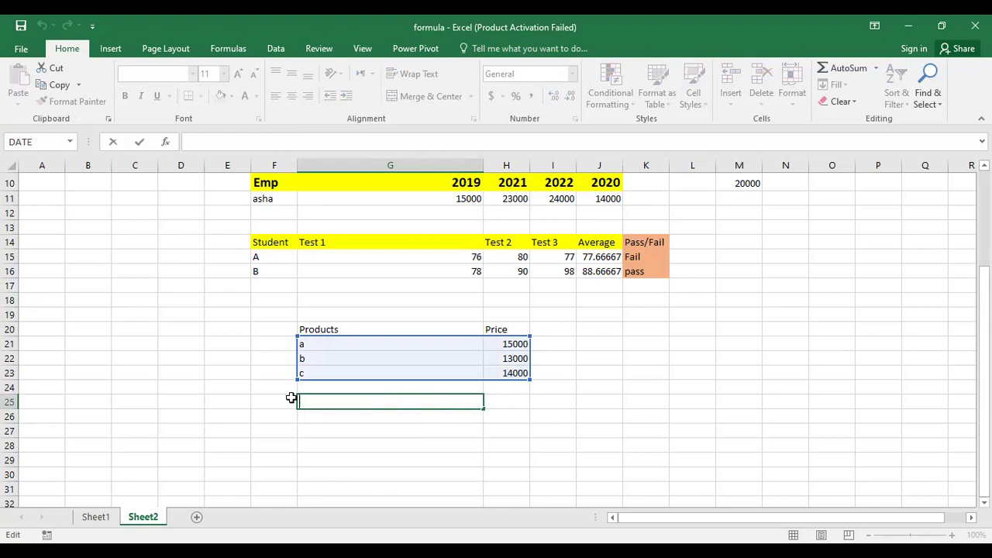
pyautogui.write('=count')
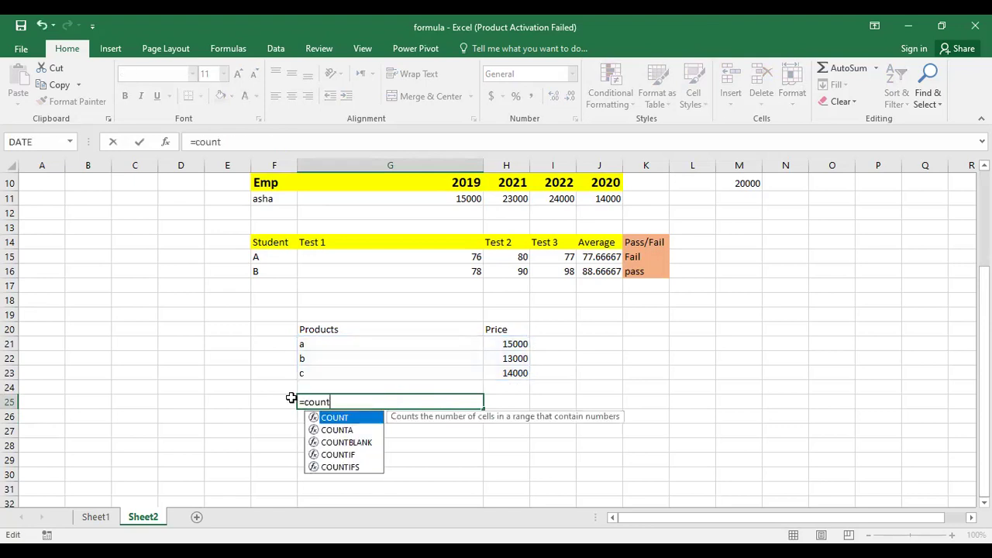
pyautogui.write('if')
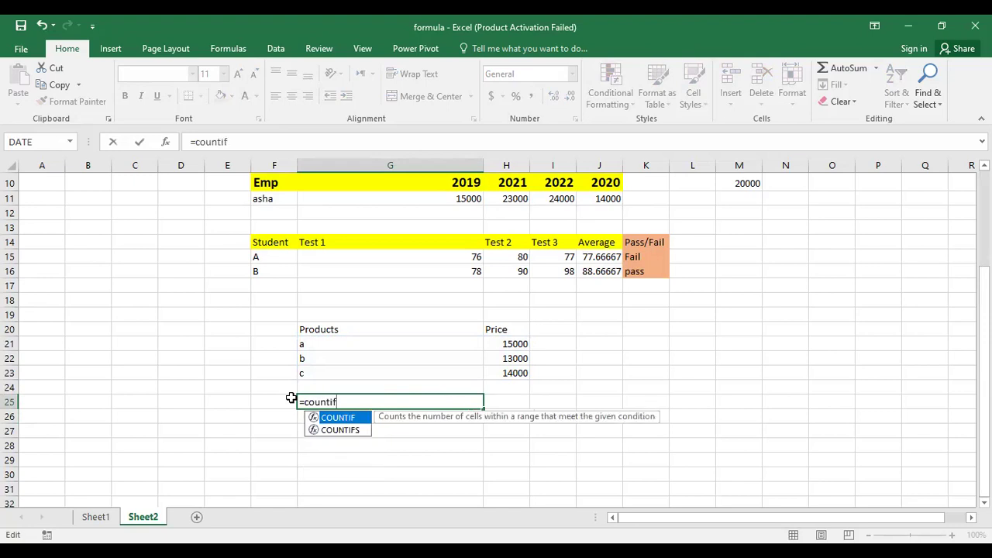
pyautogui.write('(')
pyautogui.moveTo(317, 327); pyautogui.dragTo(504, 370)
pyautogui.write(',')
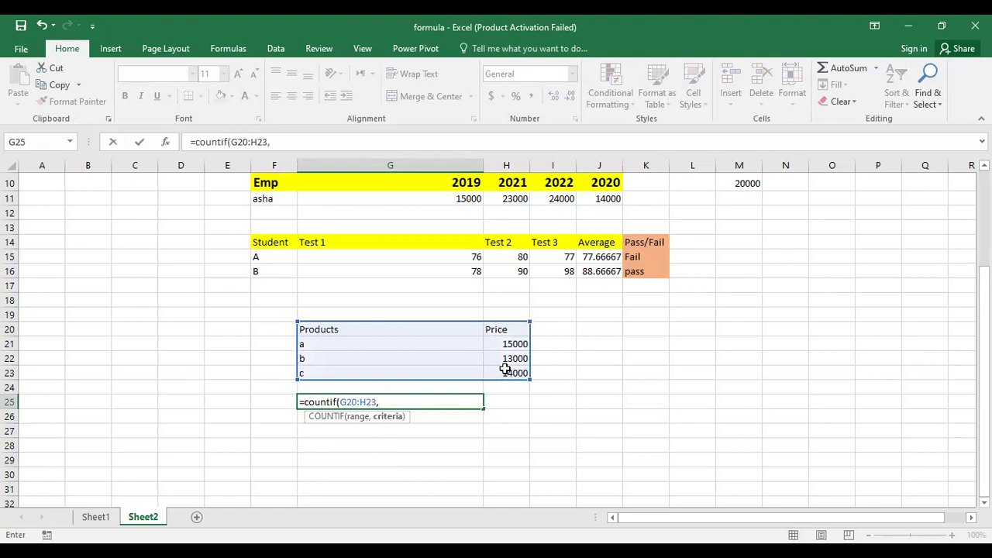
pyautogui.write('a')
pyautogui.press('Return')
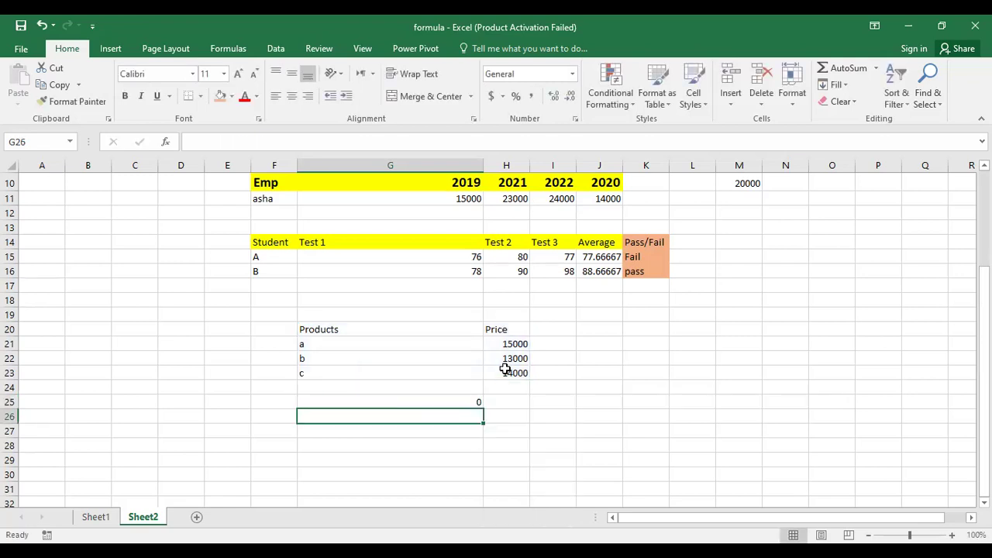
# Inspect the result formula of the Count IF example in J8 on Sheet1 and return to Sheet2.
pyautogui.click(107, 524)
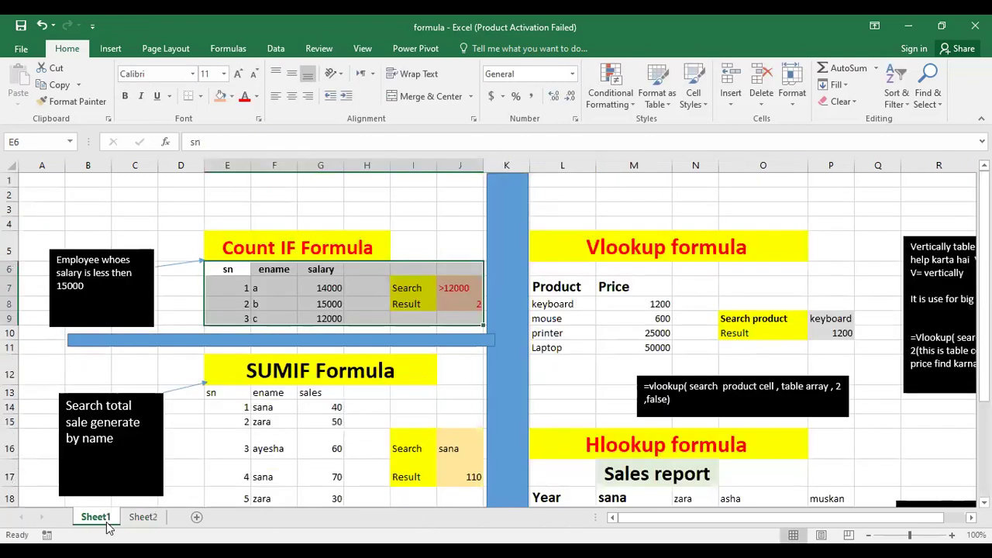
pyautogui.doubleClick(467, 306)
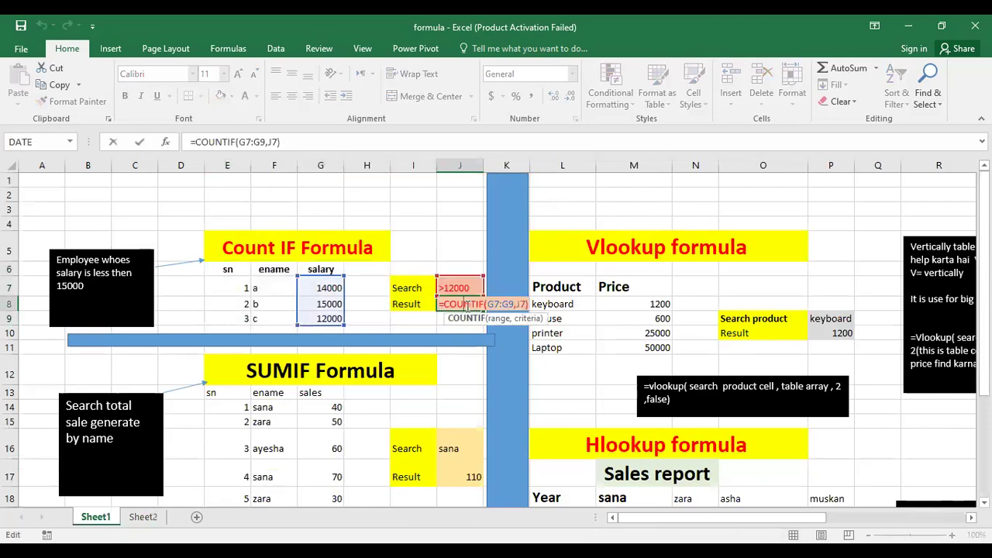
pyautogui.click(143, 518)
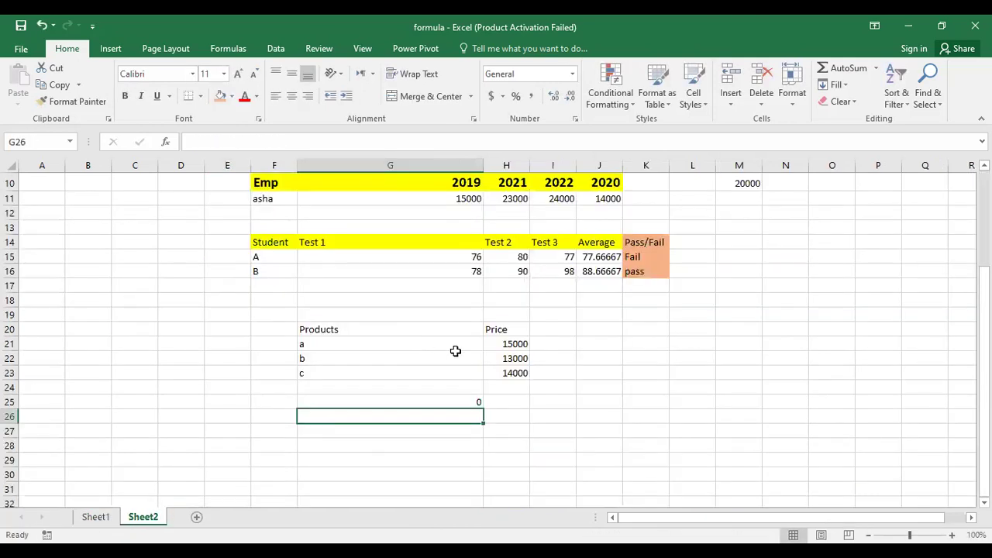
# Replace the criterion in the G25 formula with a reference to cell H25, giving =COUNTIF(G20:H23,H25).
pyautogui.click(446, 403)
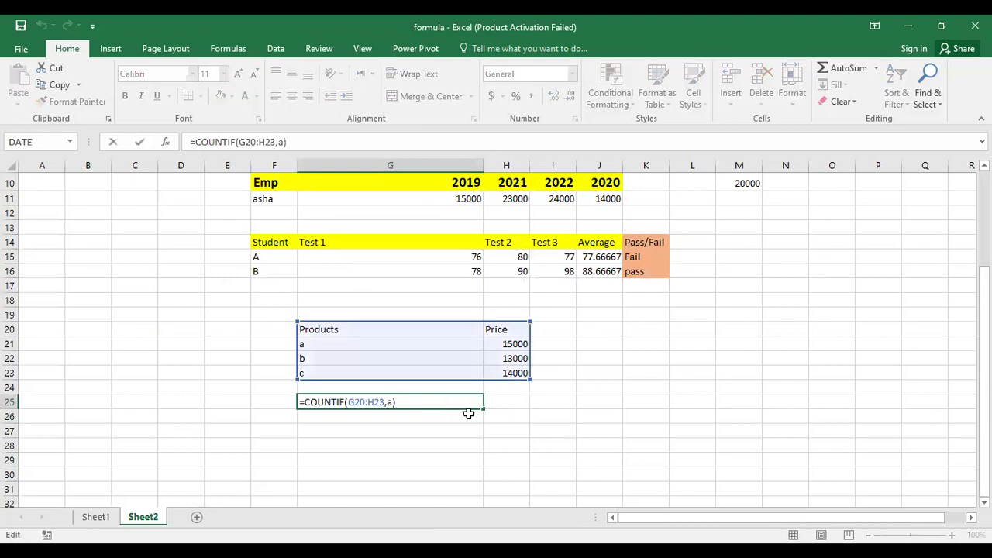
pyautogui.moveTo(460, 402); pyautogui.dragTo(281, 401)
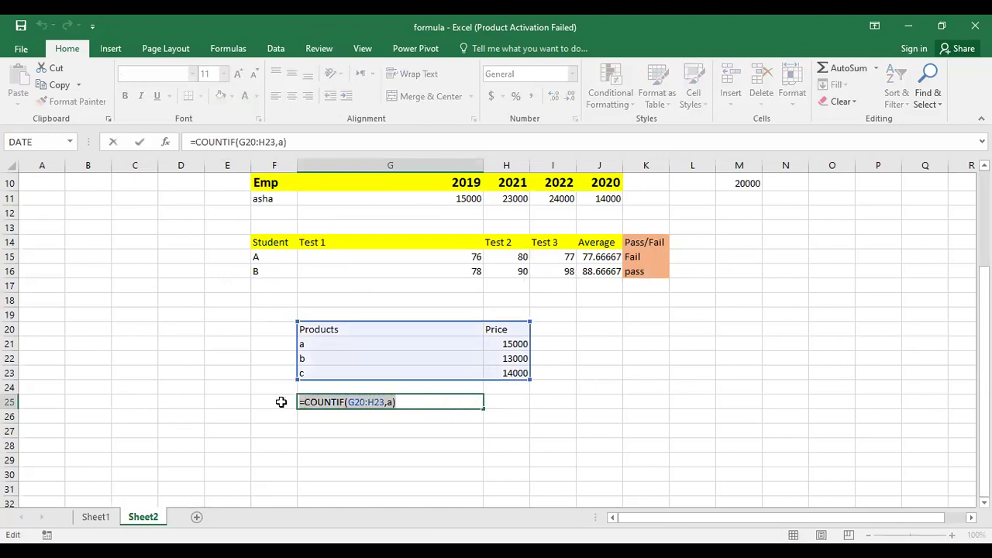
pyautogui.click(394, 401)
pyautogui.press('BackSpace')
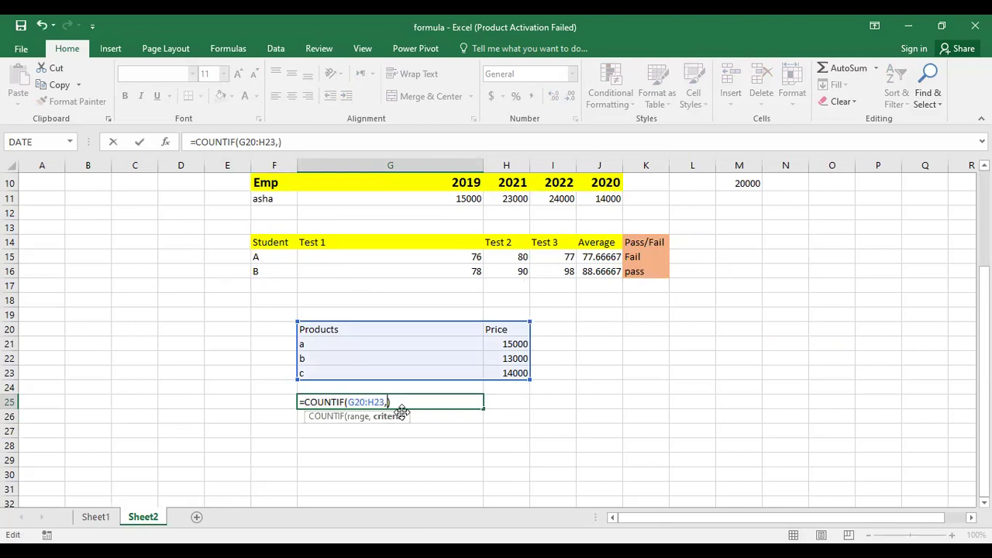
pyautogui.click(515, 403)
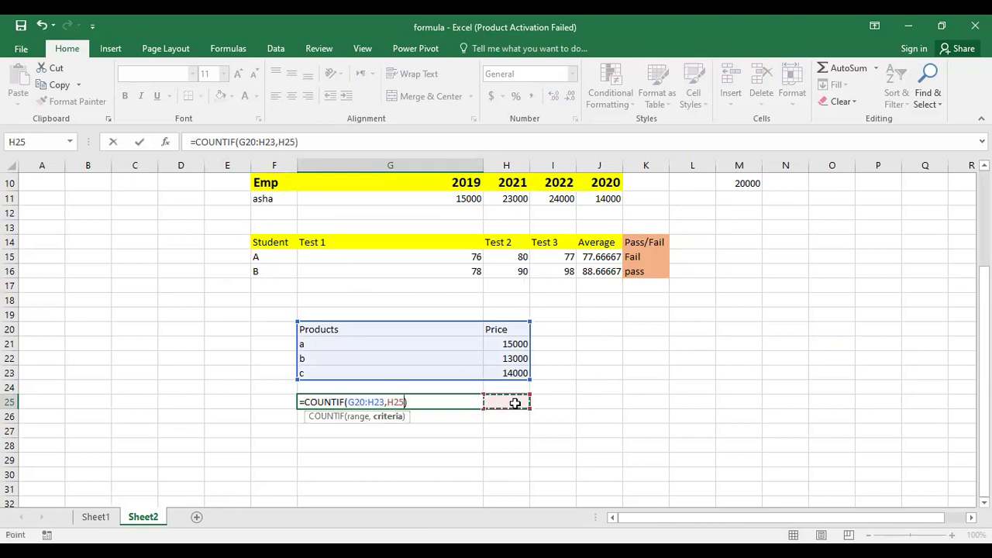
pyautogui.hotkey('ctrl', 'Return')
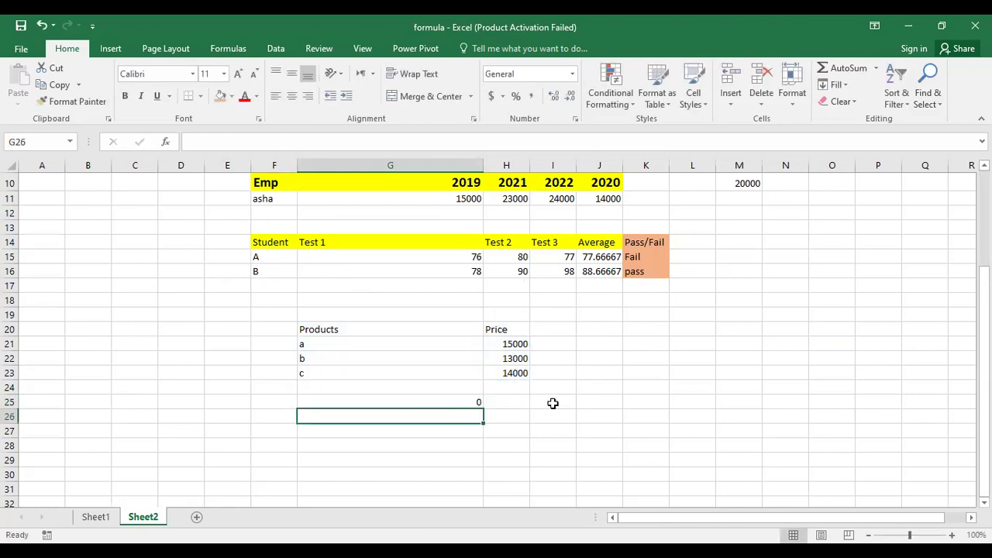
# Enter the criterion a in H25 and replace it with b to count each product.
pyautogui.click(512, 401)
pyautogui.write('a')
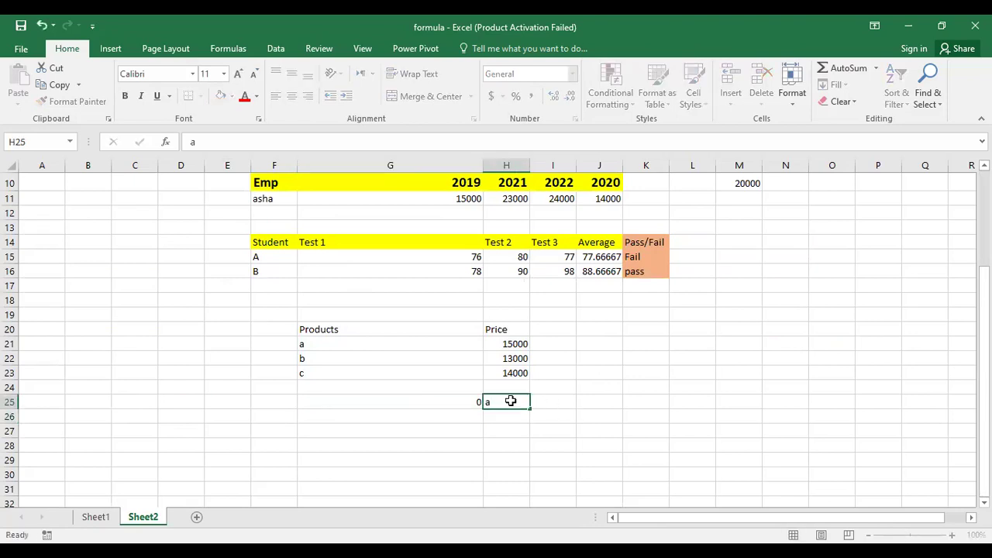
pyautogui.press('Return')
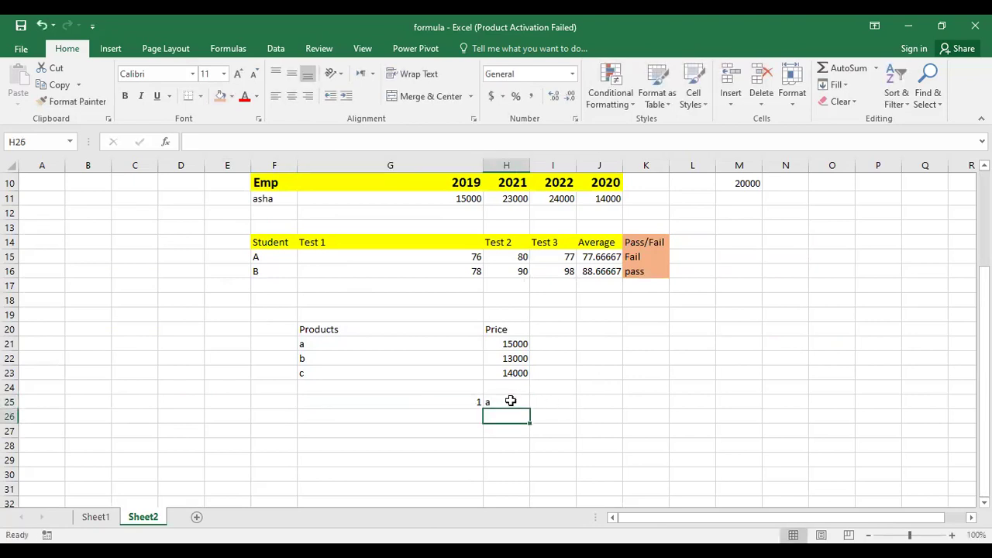
pyautogui.doubleClick(511, 401)
pyautogui.press('BackSpace')
pyautogui.write('b')
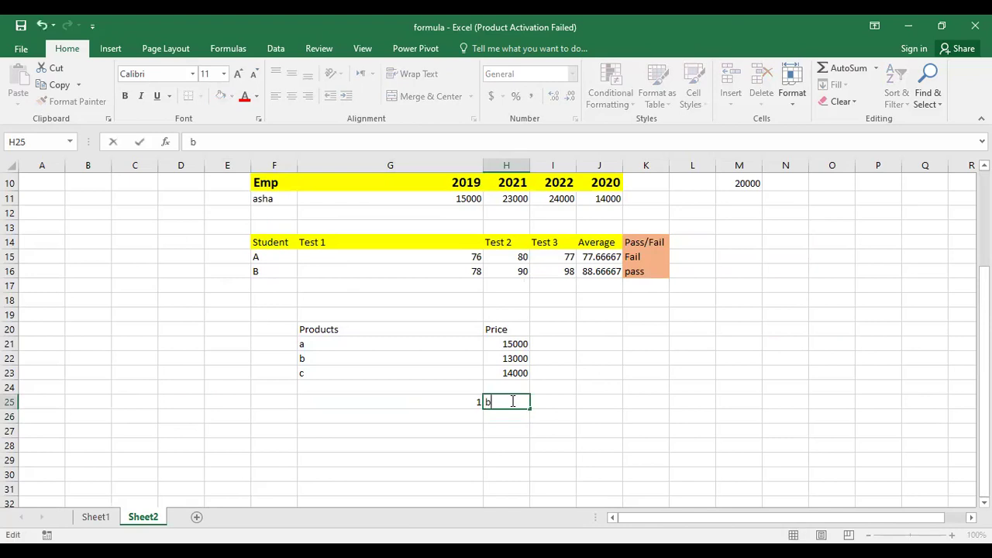
pyautogui.press('Return')
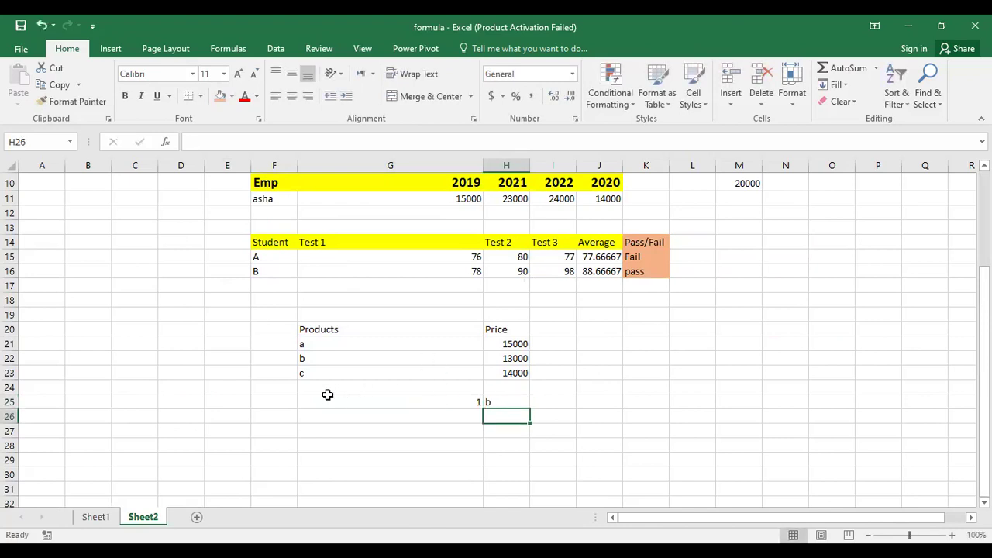
# Set the criterion in H25 to >12000 to count prices above that amount.
pyautogui.moveTo(301, 342); pyautogui.dragTo(504, 375)
pyautogui.click(501, 400)
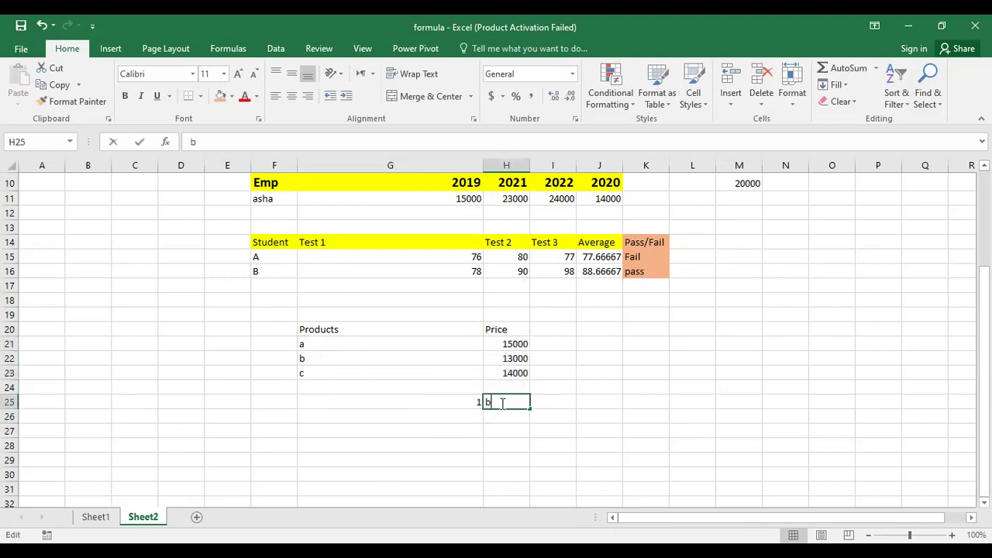
pyautogui.doubleClick(483, 402)
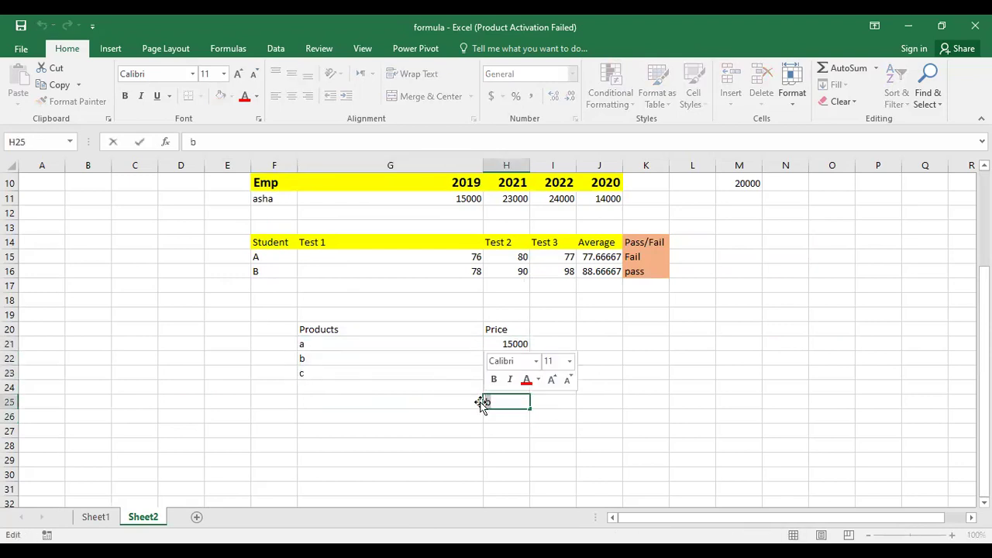
pyautogui.write('.12')
pyautogui.press('BackSpace')
pyautogui.press('BackSpace')
pyautogui.press('BackSpace')
pyautogui.write('>12000')
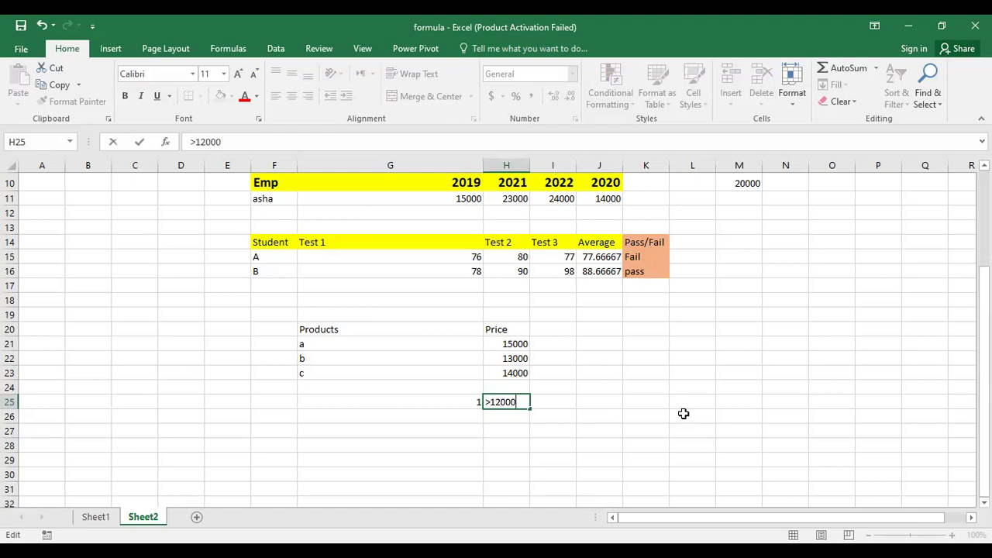
pyautogui.press('Return')
# Set the criterion in H25 to <15000 to count lower prices.
pyautogui.doubleClick(487, 402)
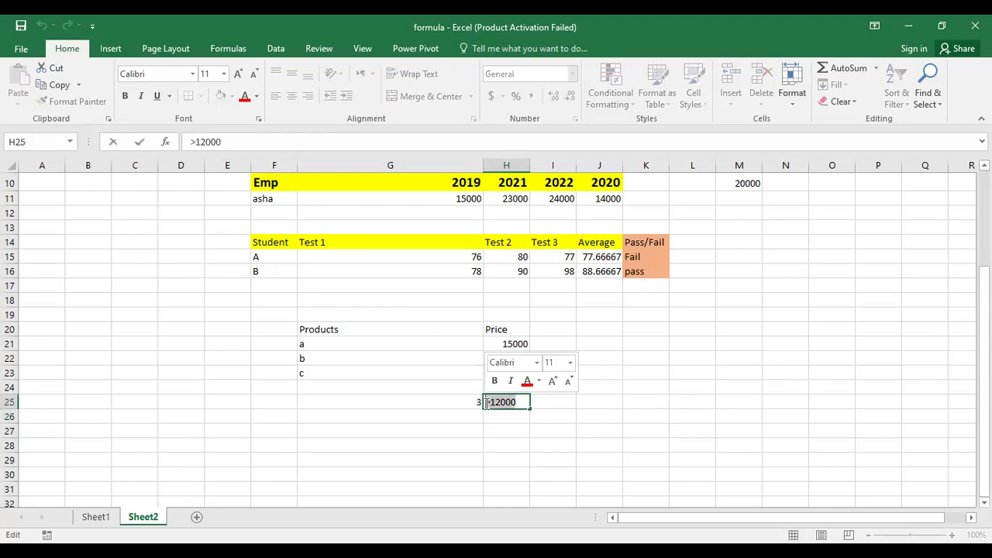
pyautogui.write('<15000')
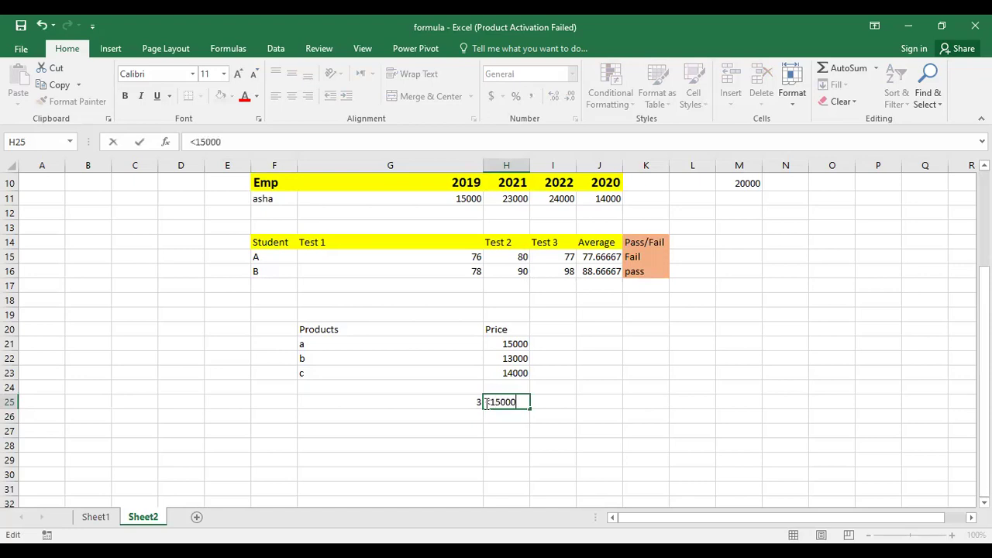
pyautogui.press('Return')
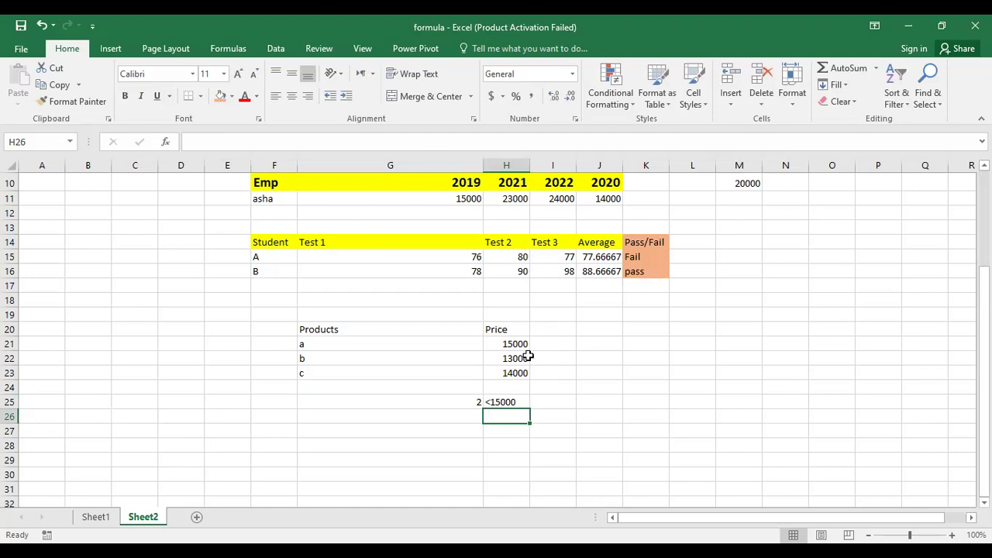
# Try the value 1000 in H25 and rework the criterion to <20000.
pyautogui.doubleClick(488, 401)
pyautogui.press('BackSpace')
pyautogui.press('Delete')
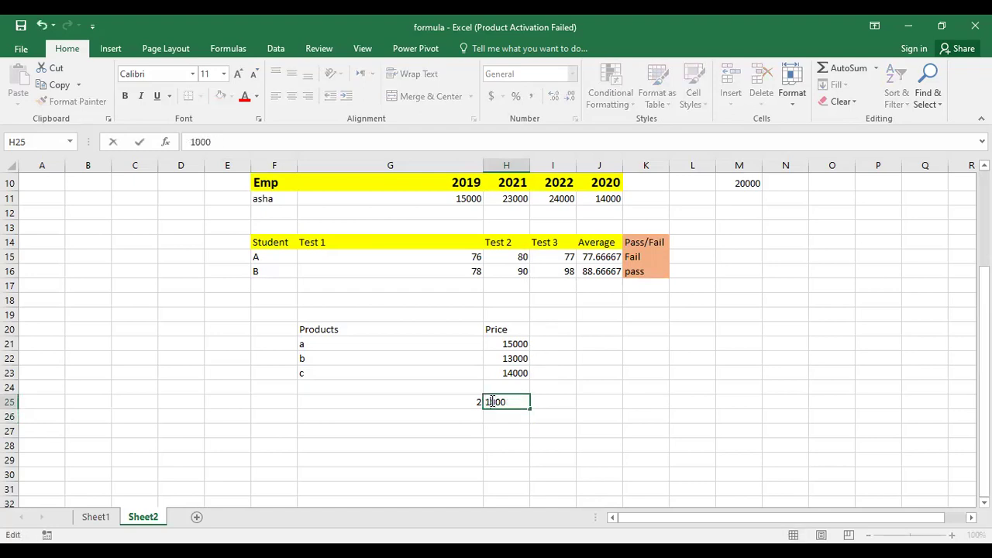
pyautogui.press('Return')
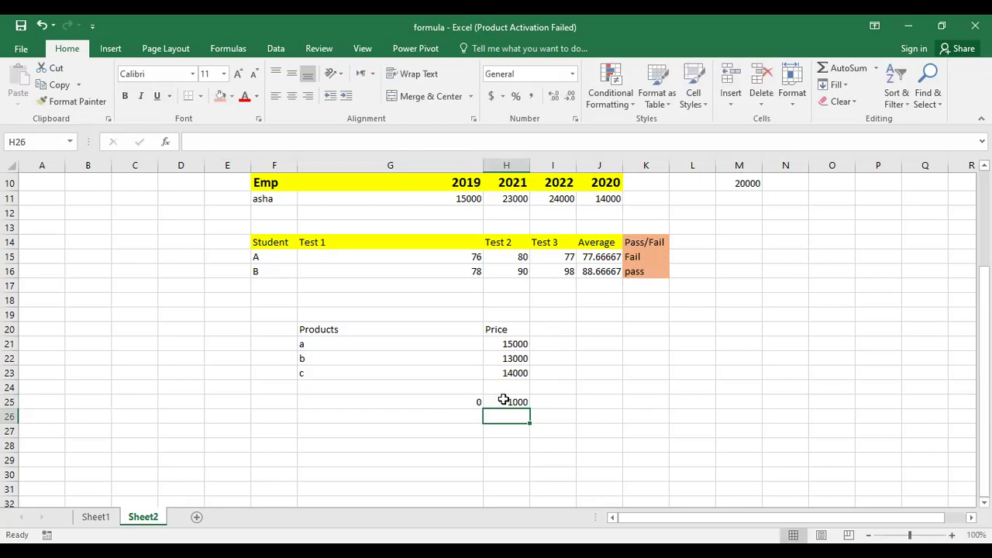
pyautogui.doubleClick(513, 400)
pyautogui.press('BackSpace')
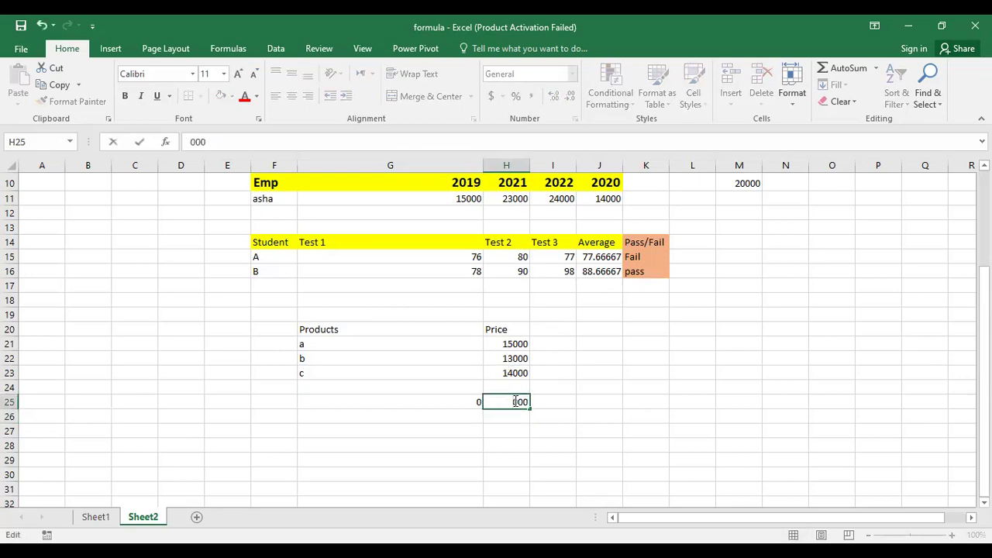
pyautogui.write('20')
pyautogui.press('Home')
pyautogui.write('<')
pyautogui.press('Return')
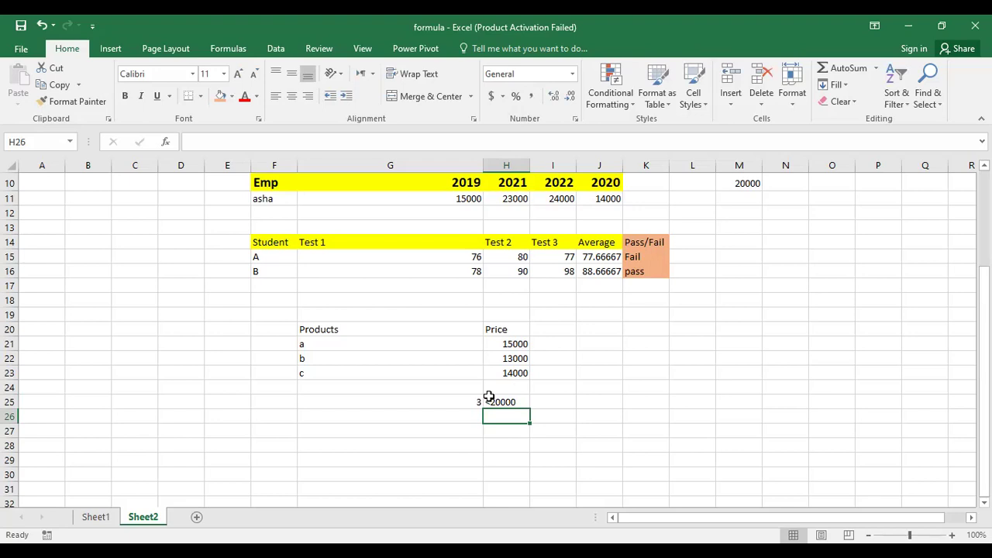
# Make the criterion in H25 inclusive as <=20000 and adjust it to <=15000.
pyautogui.doubleClick(490, 402)
pyautogui.write('=')
pyautogui.press('Return')
pyautogui.doubleClick(502, 402)
pyautogui.press('BackSpace')
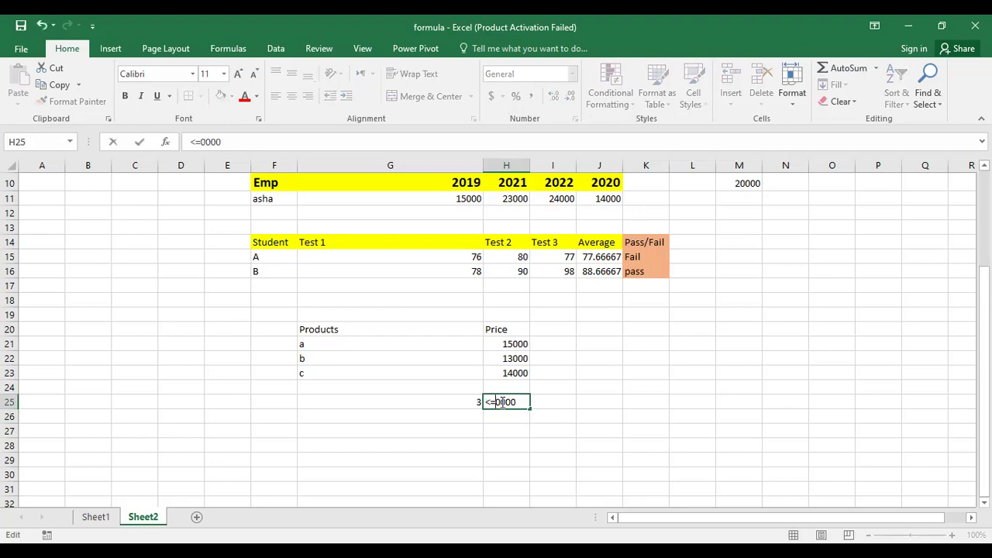
pyautogui.write('15')
pyautogui.press('Return')
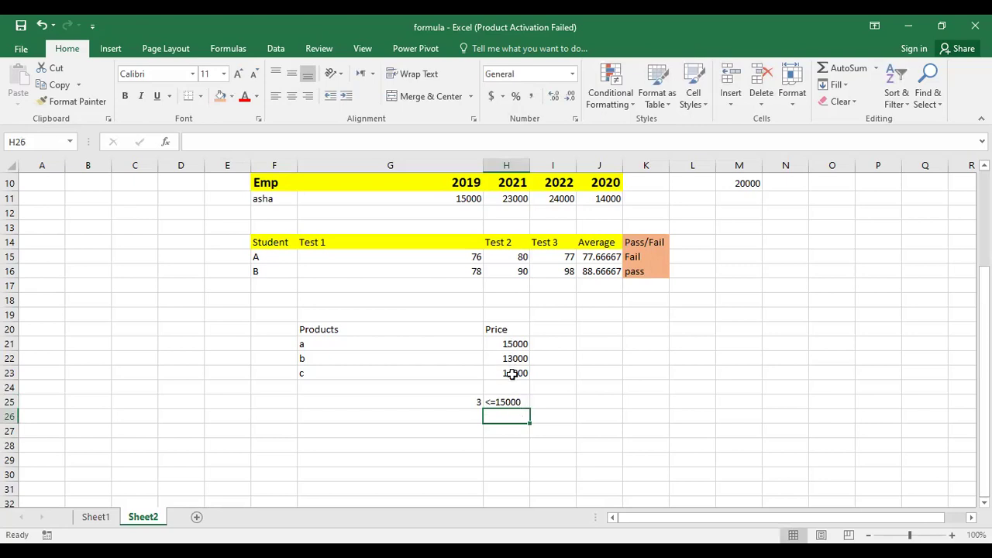
# Change the criterion in H25 to >15000.
pyautogui.doubleClick(497, 401)
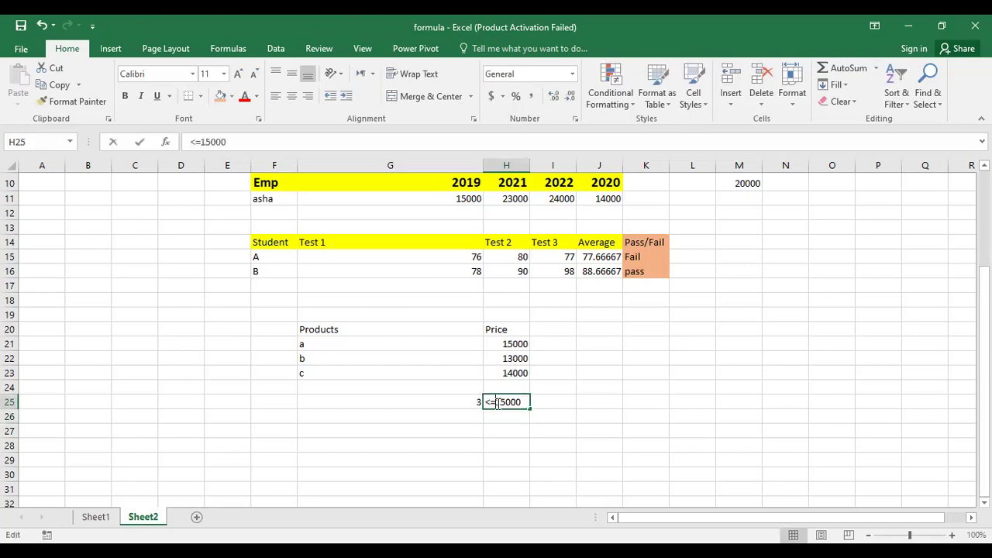
pyautogui.press('BackSpace')
pyautogui.press('BackSpace')
pyautogui.write('=')
pyautogui.press('Return')
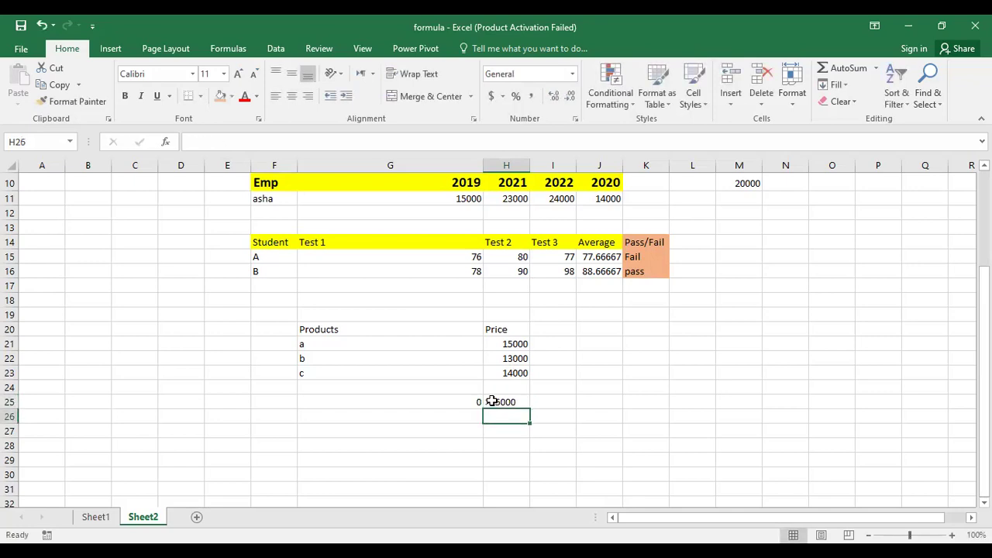
# Change the criterion in H25 to >=15000 so the limit itself is counted.
pyautogui.doubleClick(492, 401)
pyautogui.write('>=')
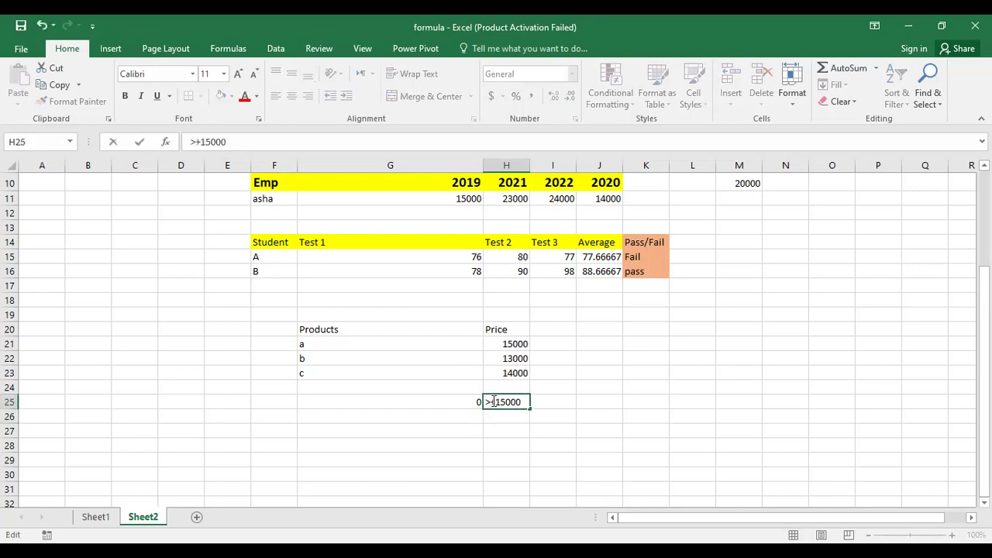
pyautogui.press('Return')
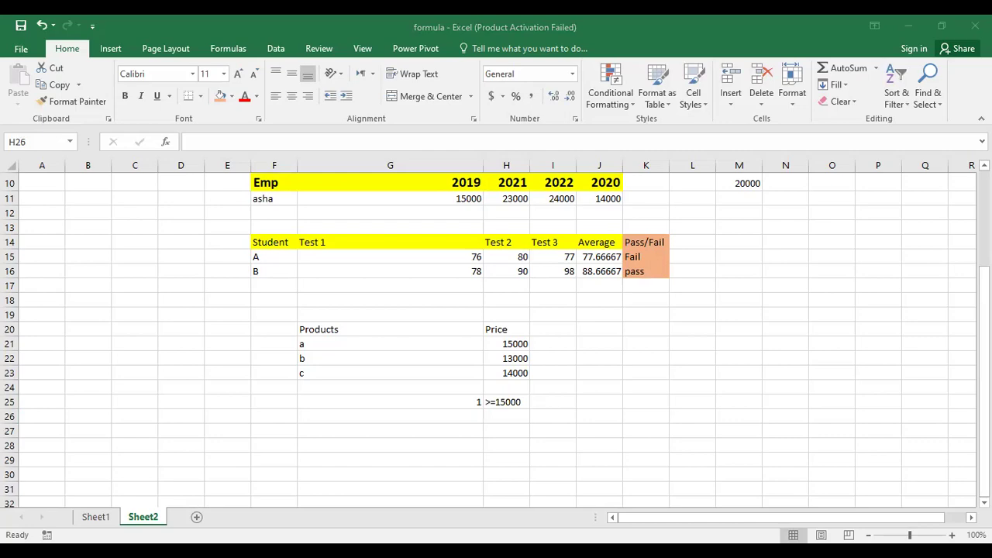
# Switch to the class 2 presentation in Canva to view the Multiple Criteria Counting slide with its COUNTIFS formula.
pyautogui.hotkey('alt', 'Tab')
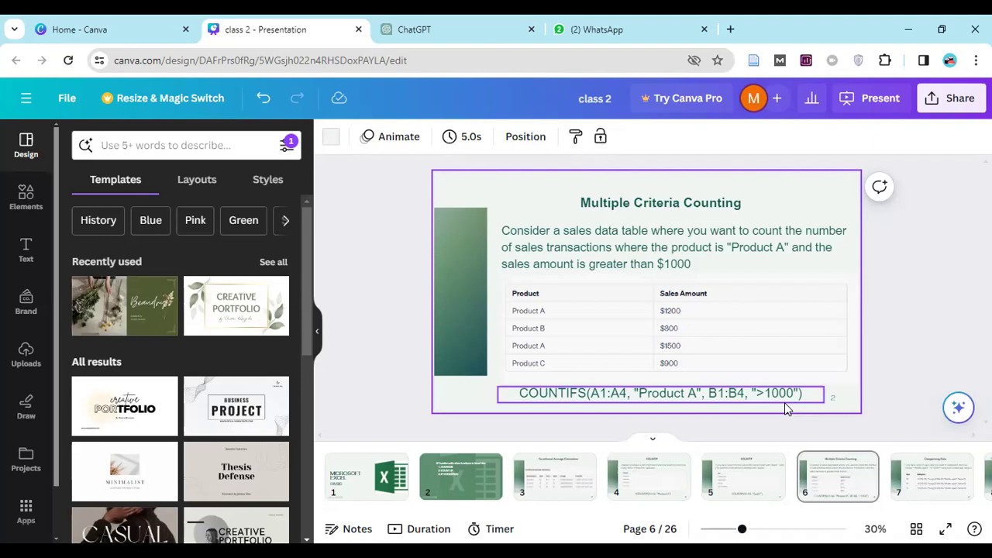
# View the Categorizing Data slide and switch back to the formula workbook in Excel.
pyautogui.press('Down')
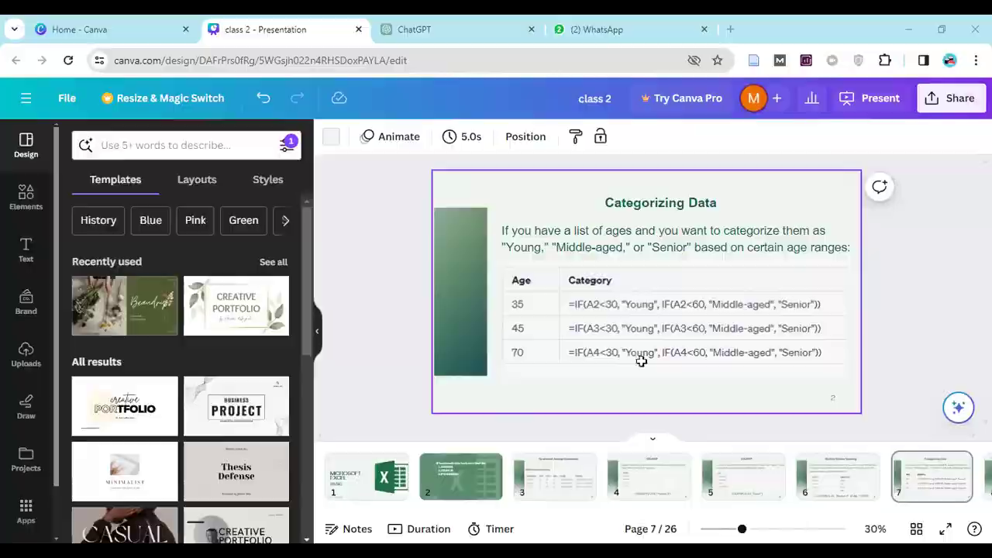
pyautogui.hotkey('alt', 'Tab')
pyautogui.scroll(-3, 642, 362)
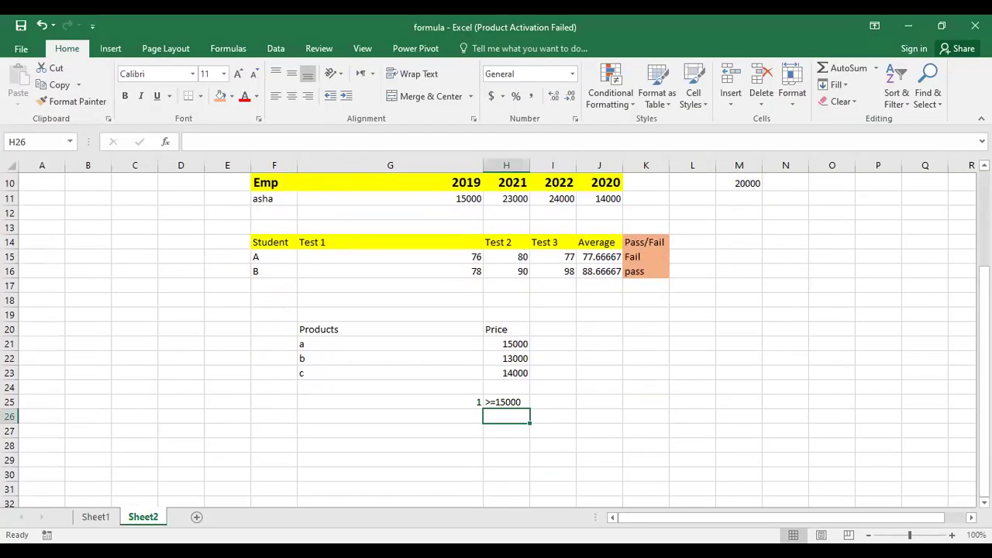
# Copy the Product and Price table L7:M11 from Sheet1 and paste it into Sheet2 starting at M14.
pyautogui.click(95, 517)
pyautogui.scroll(-1, 320, 320)
pyautogui.scroll(-2, 321, 320)
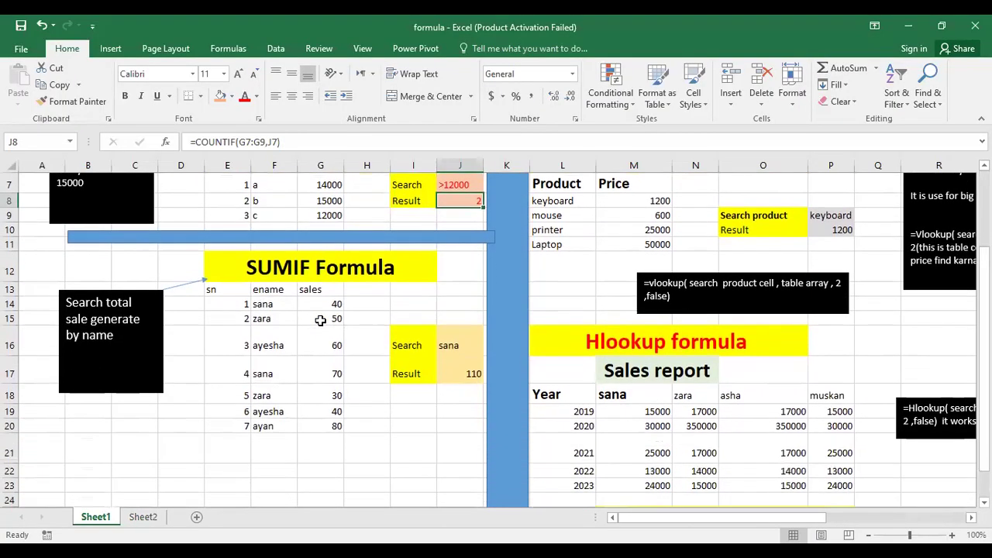
pyautogui.scroll(-3, 320, 320)
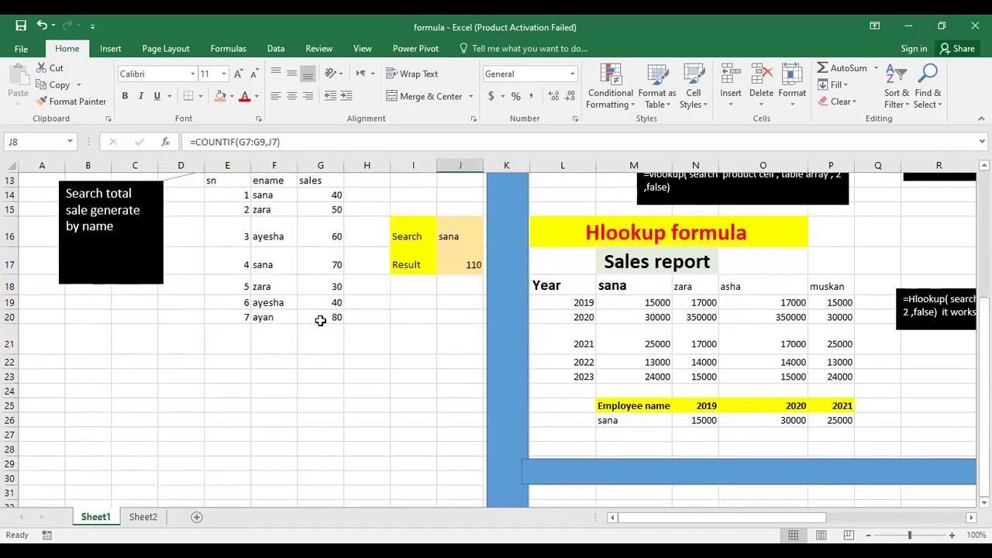
pyautogui.scroll(-3, 320, 320)
pyautogui.scroll(5, 320, 320)
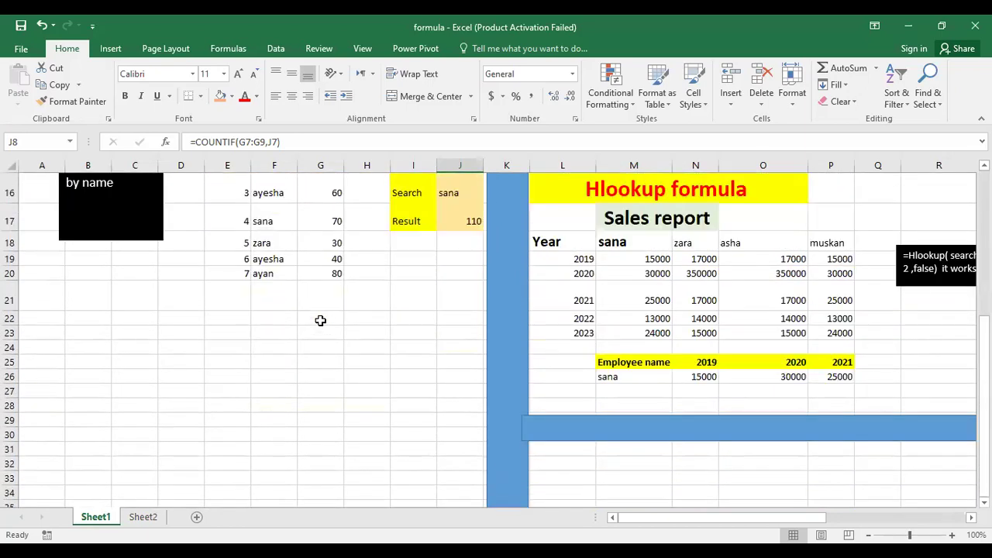
pyautogui.moveTo(557, 189); pyautogui.dragTo(638, 255)
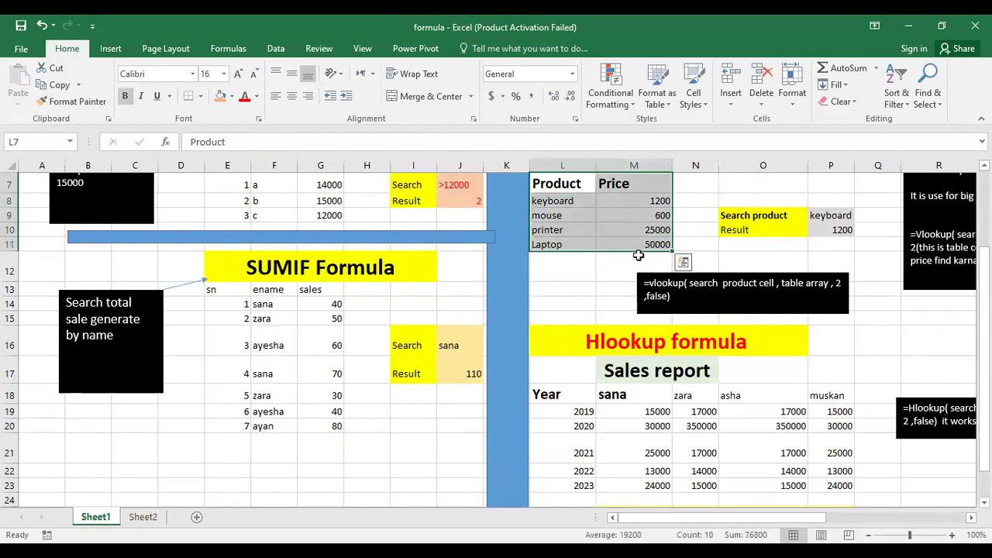
pyautogui.hotkey('ctrl', 'c')
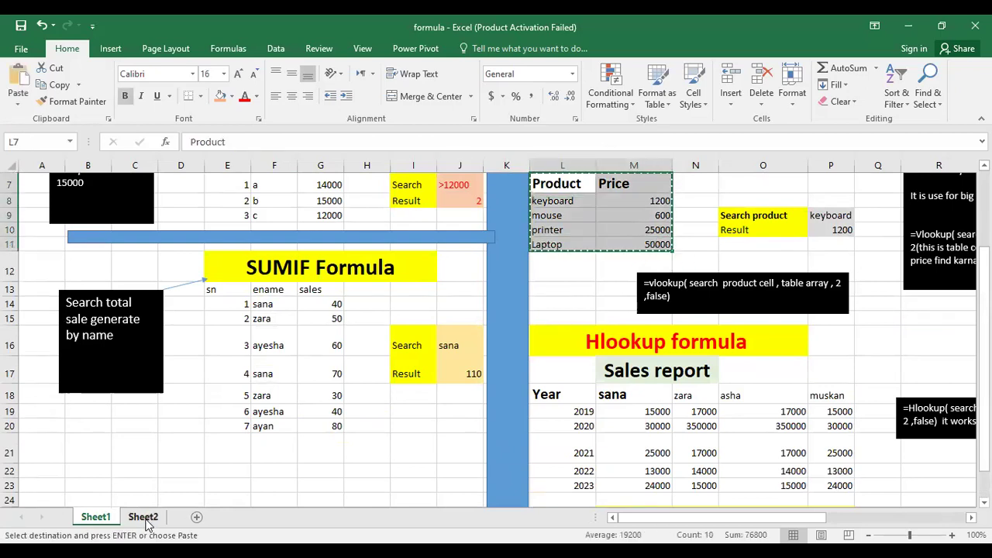
pyautogui.click(142, 517)
pyautogui.click(746, 241)
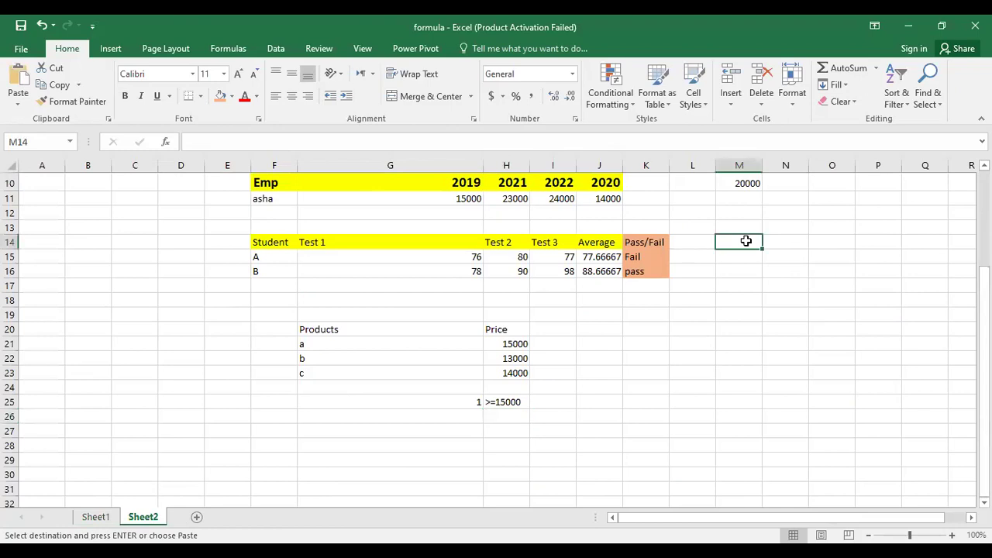
pyautogui.hotkey('ctrl', 'v')
# Add the column headings stock in O14 and sale in P14 beside the pasted Price heading.
pyautogui.click(838, 247)
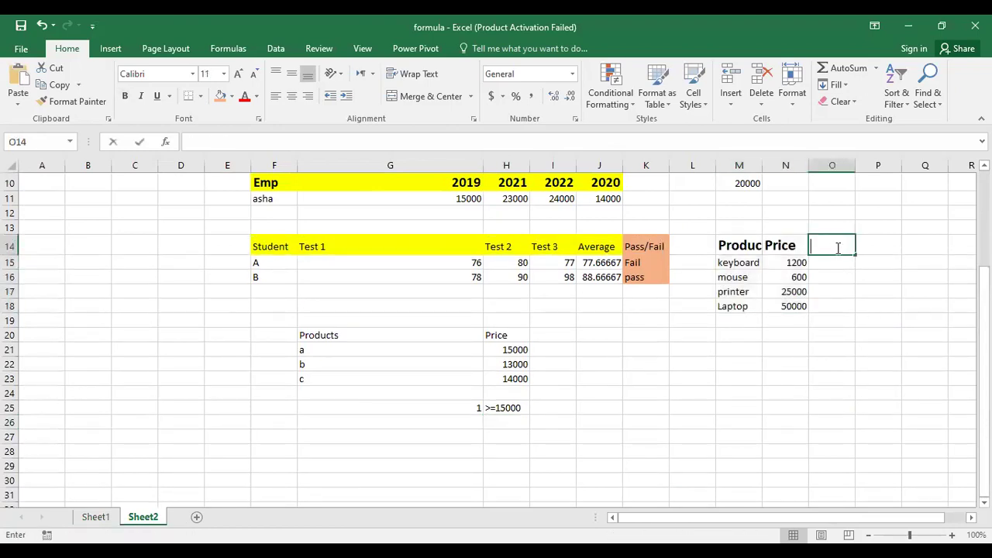
pyautogui.write('Ssale')
pyautogui.press('BackSpace')
pyautogui.press('BackSpace')
pyautogui.press('BackSpace')
pyautogui.press('BackSpace')
pyautogui.press('BackSpace')
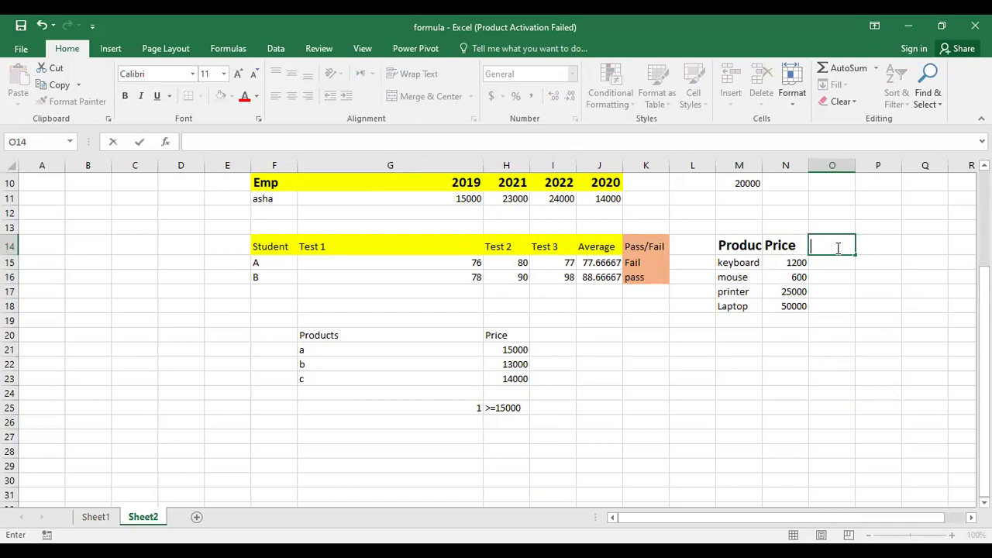
pyautogui.write('stock')
pyautogui.press('Tab')
pyautogui.write('ss')
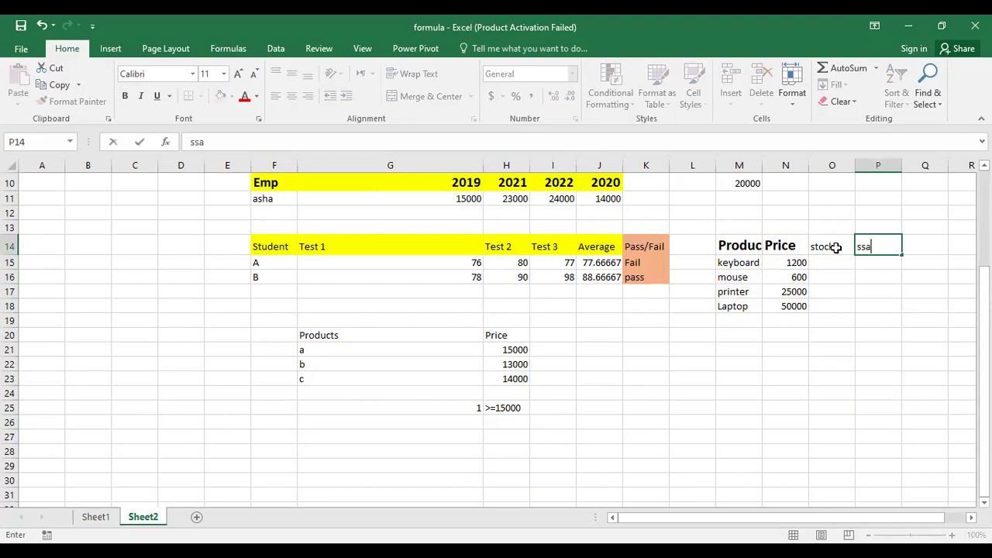
pyautogui.press('BackSpace')
pyautogui.write('ale')
pyautogui.press('Tab')
# Add the column headings Reaming in Q14 and restock in R14.
pyautogui.write('Reaming')
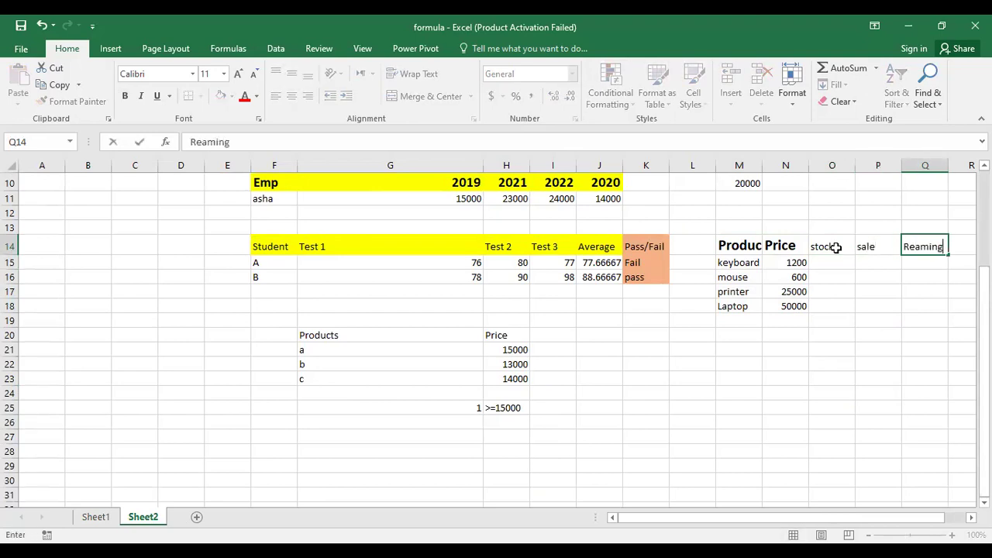
pyautogui.press('Tab')
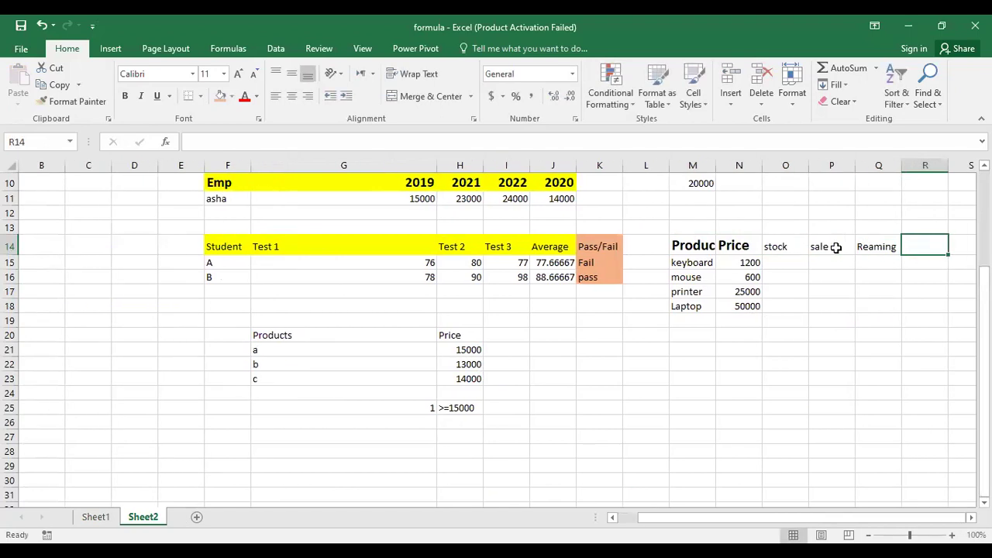
pyautogui.write('out')
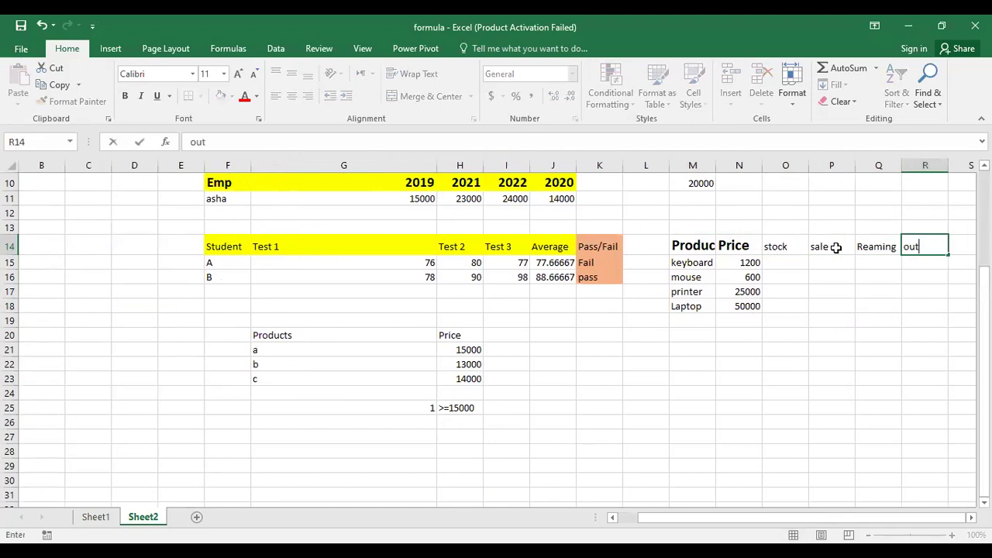
pyautogui.press('BackSpace')
pyautogui.press('BackSpace')
pyautogui.press('BackSpace')
pyautogui.write('restock')
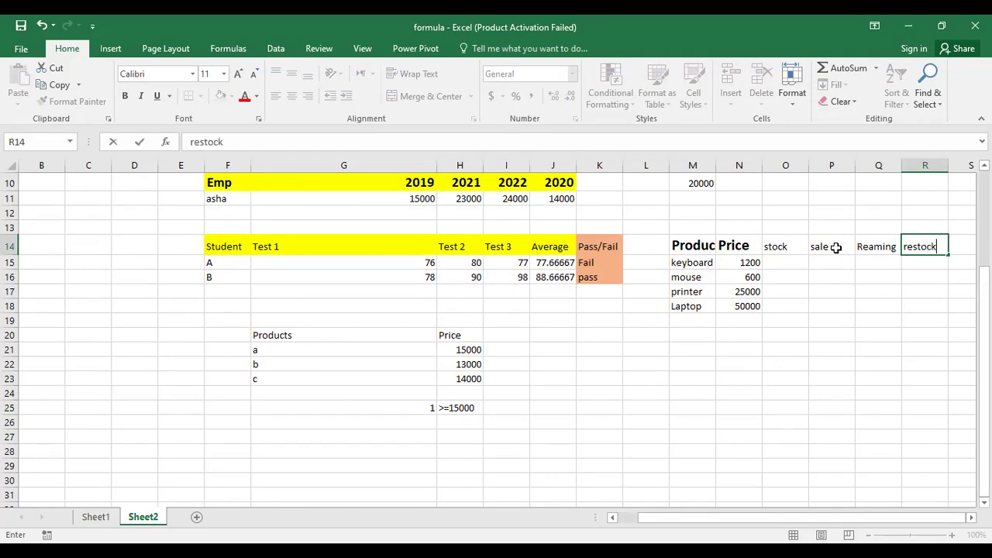
# Enter the stock quantities 500, 600, 700 and 670 in O15:O18 for keyboard, mouse, printer and Laptop.
pyautogui.click(791, 262)
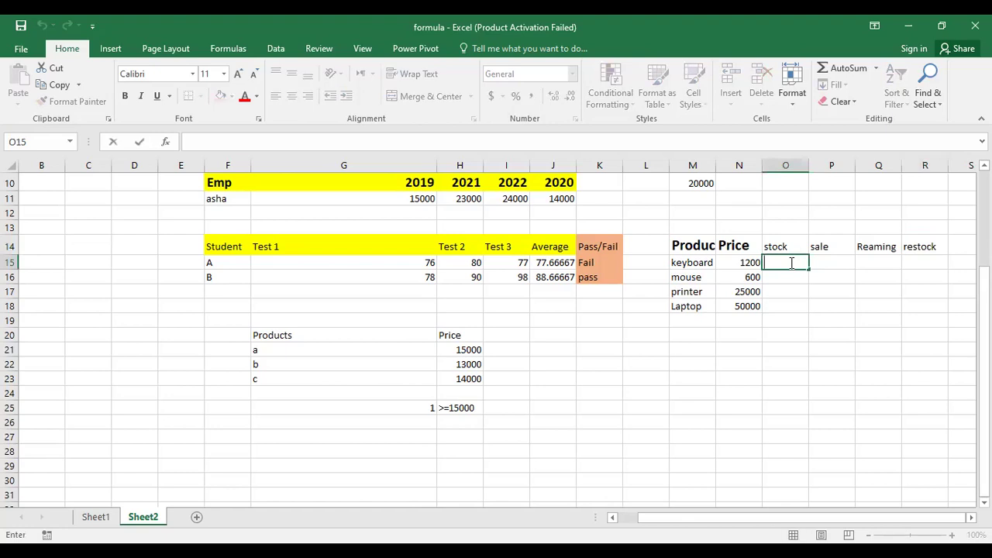
pyautogui.write('500')
pyautogui.press('Return')
pyautogui.write('600')
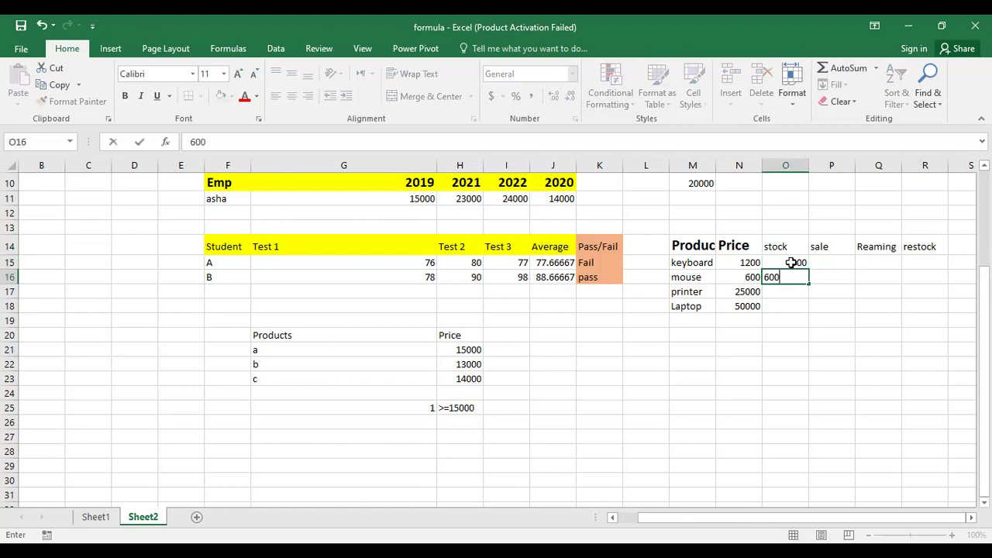
pyautogui.press('Return')
pyautogui.write('7000')
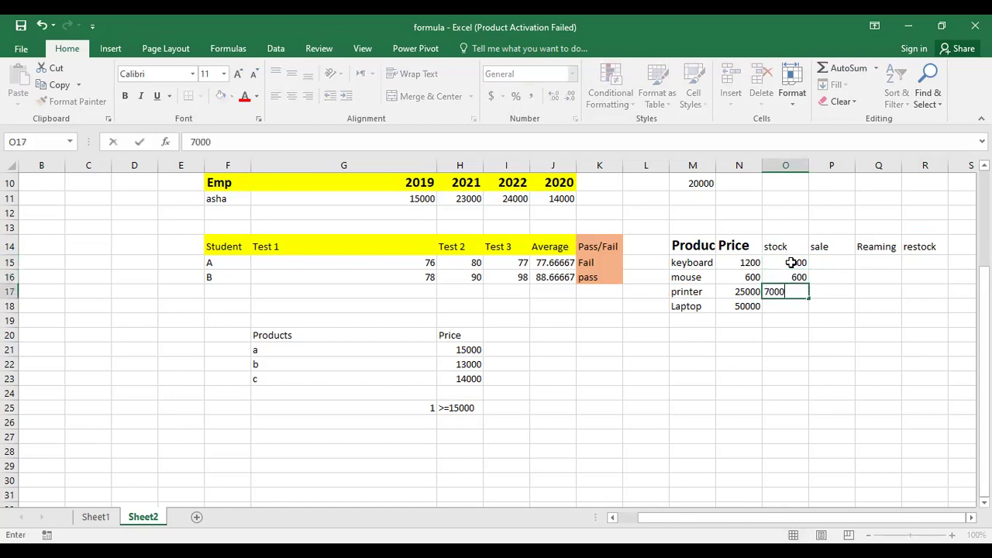
pyautogui.press('BackSpace')
pyautogui.press('Return')
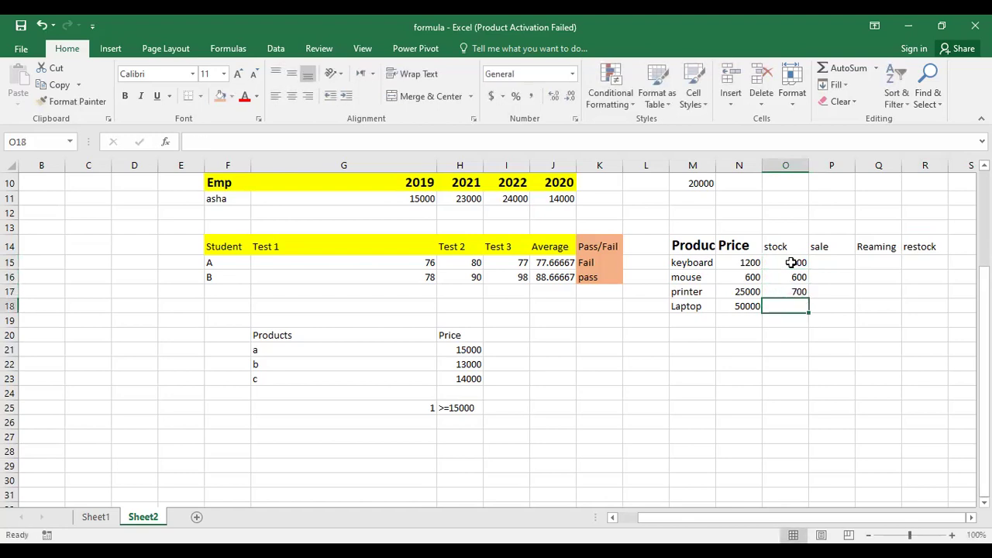
pyautogui.write('6700')
pyautogui.press('BackSpace')
pyautogui.press('Tab')
# Enter the sale quantities 66, 78, 98 and 45 in P15:P18.
pyautogui.press('Up')
pyautogui.press('Up')
pyautogui.press('Up')
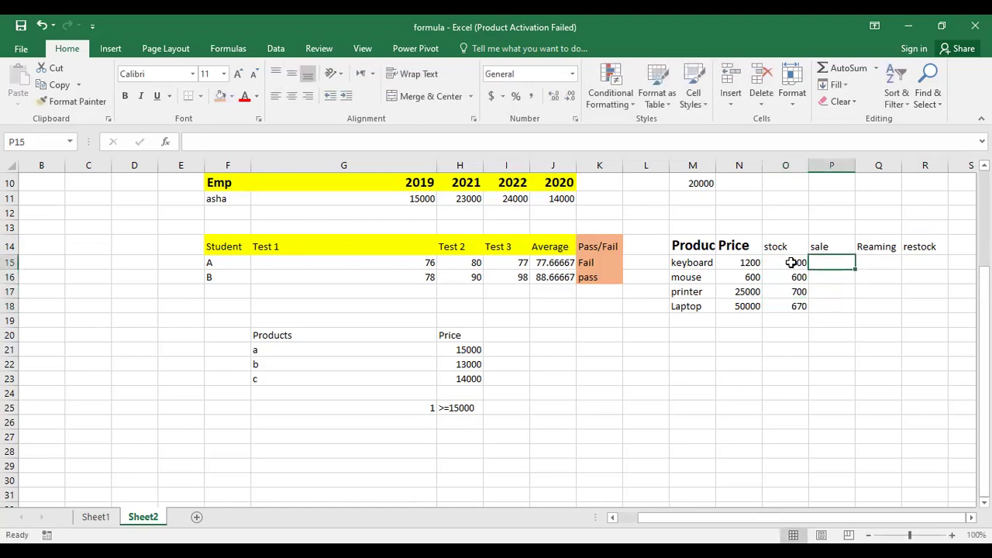
pyautogui.write('66')
pyautogui.press('Return')
pyautogui.write('78')
pyautogui.press('Return')
pyautogui.write('98')
pyautogui.press('Return')
pyautogui.write('45')
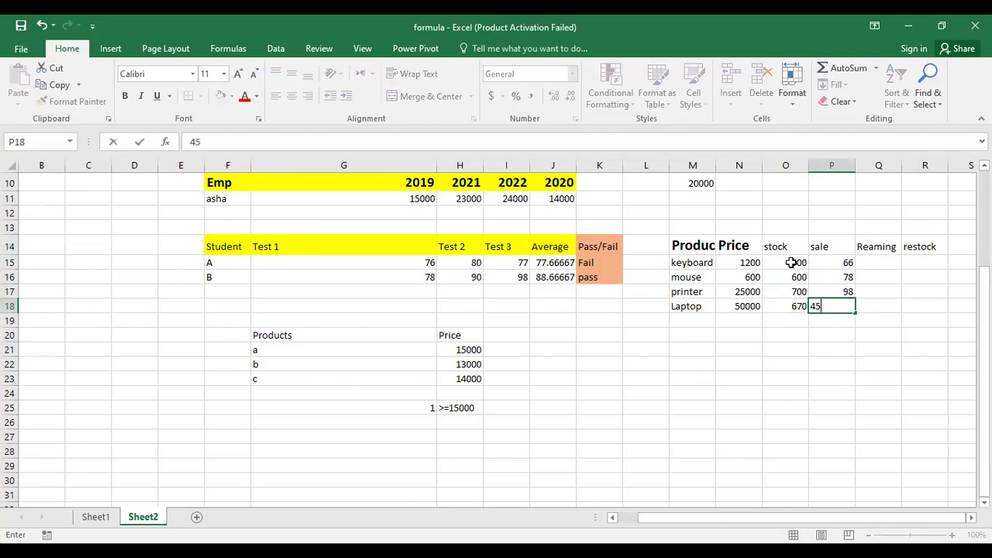
pyautogui.press('Tab')
# Subtract sale from stock in Q15 with =O15-P15 and fill the formula down to Q18.
pyautogui.press('Up')
pyautogui.press('Up')
pyautogui.press('Up')
pyautogui.write('=')
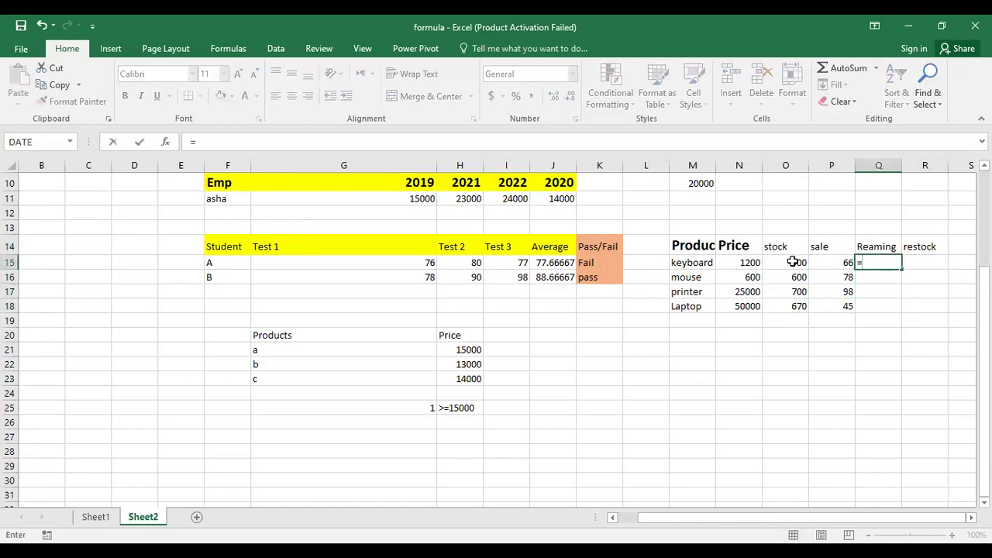
pyautogui.click(791, 263)
pyautogui.write('-')
pyautogui.click(842, 264)
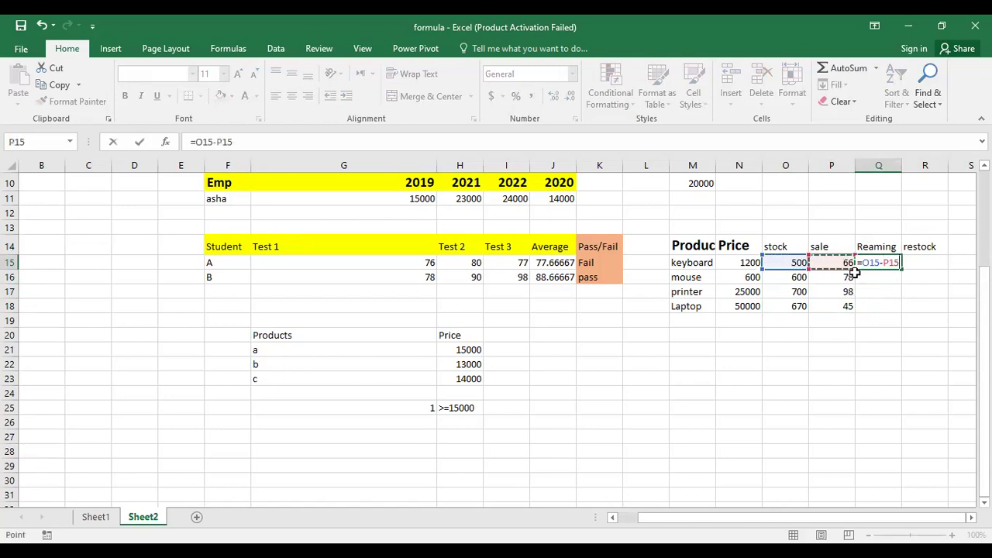
pyautogui.press('Return')
pyautogui.click(867, 264)
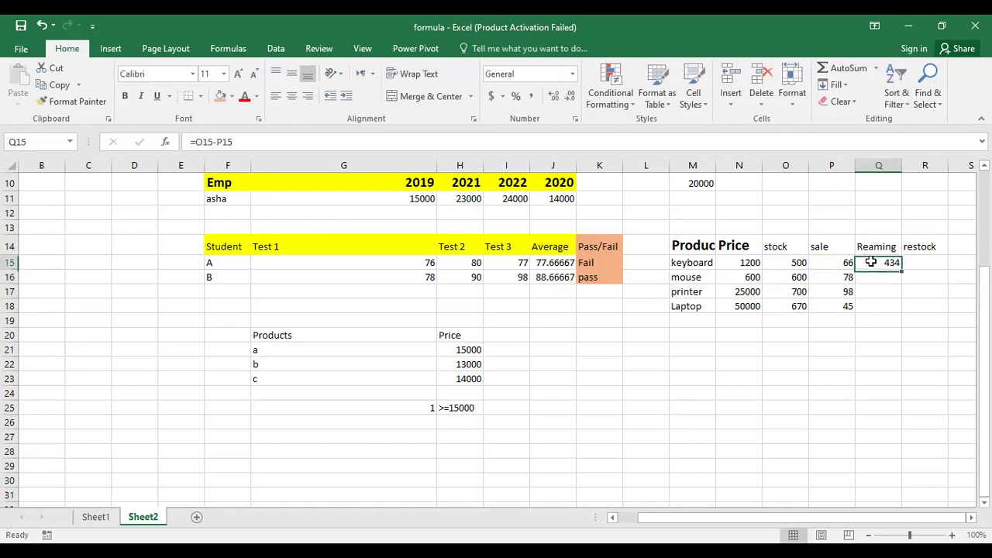
pyautogui.moveTo(903, 270); pyautogui.dragTo(904, 311)
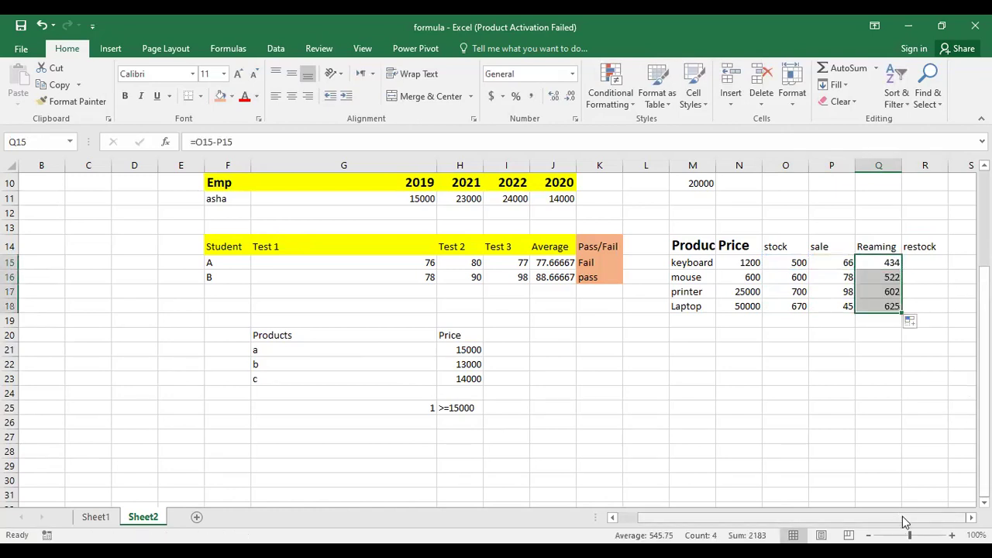
# Enter =IF(Q15<500,"Restock","Not needed") in R15 to set the keyboard's restock status.
pyautogui.click(924, 260)
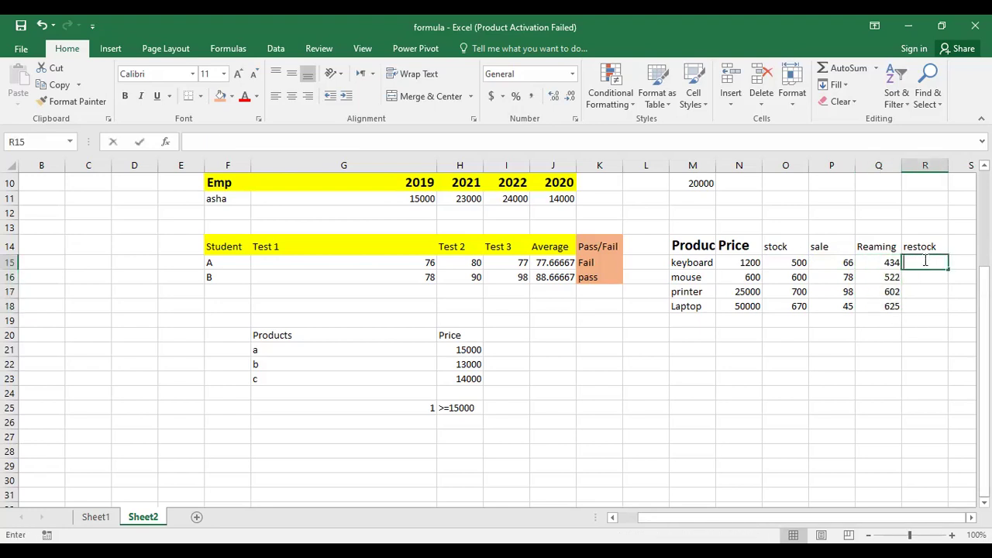
pyautogui.write('=i')
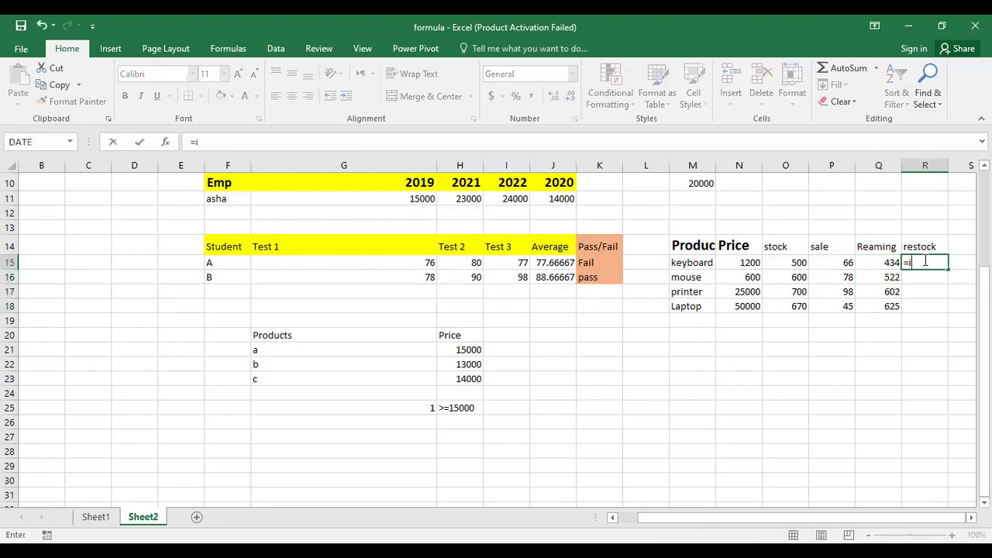
pyautogui.write('f')
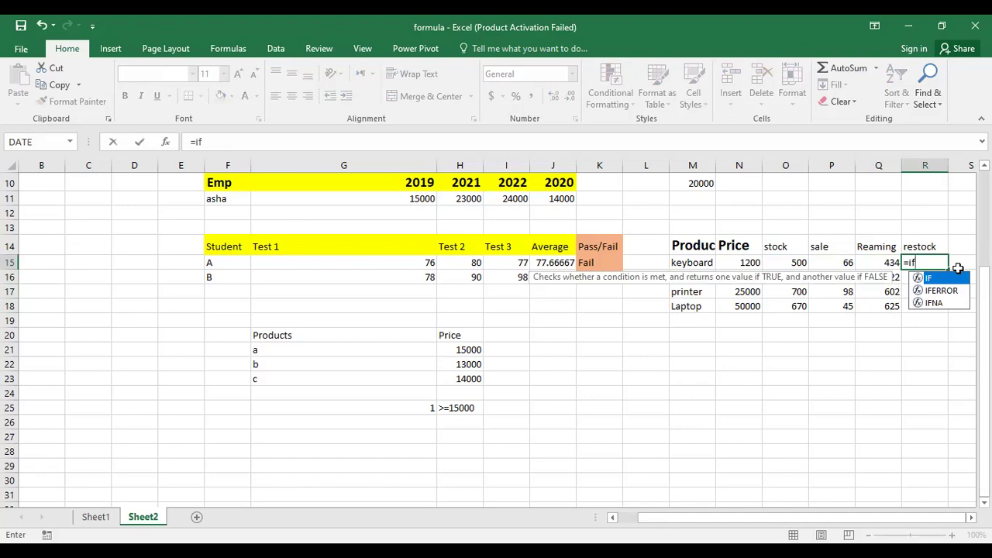
pyautogui.write('(')
pyautogui.click(870, 263)
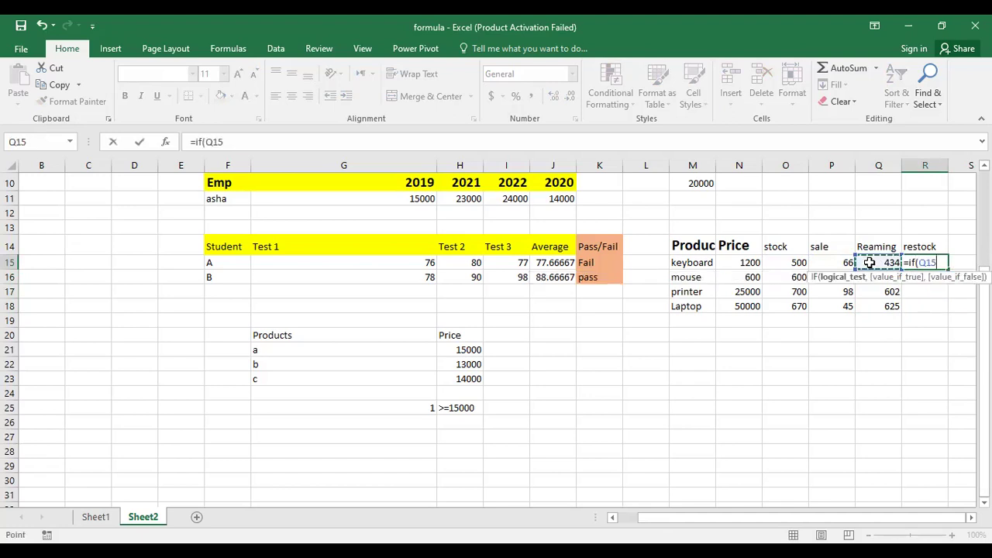
pyautogui.write('<500')
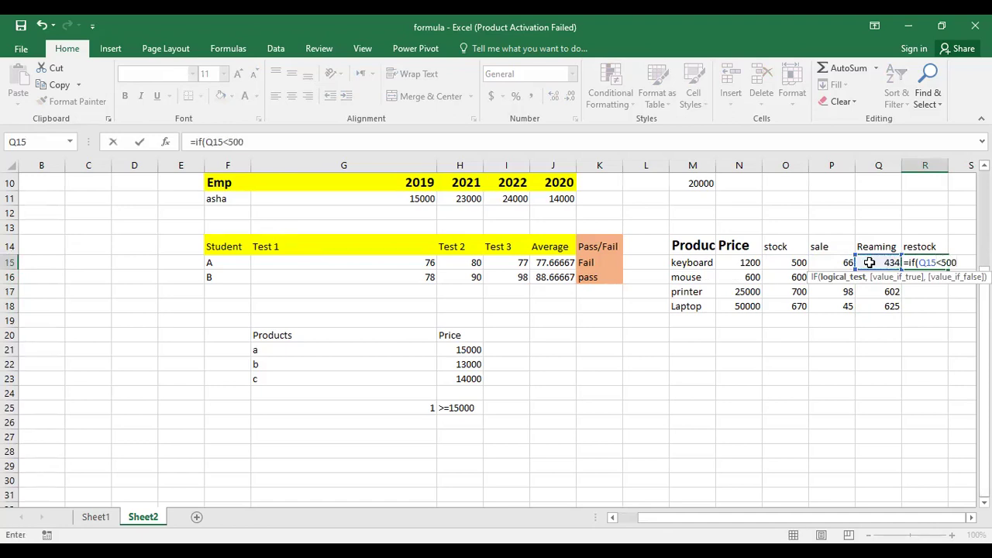
pyautogui.write(',"')
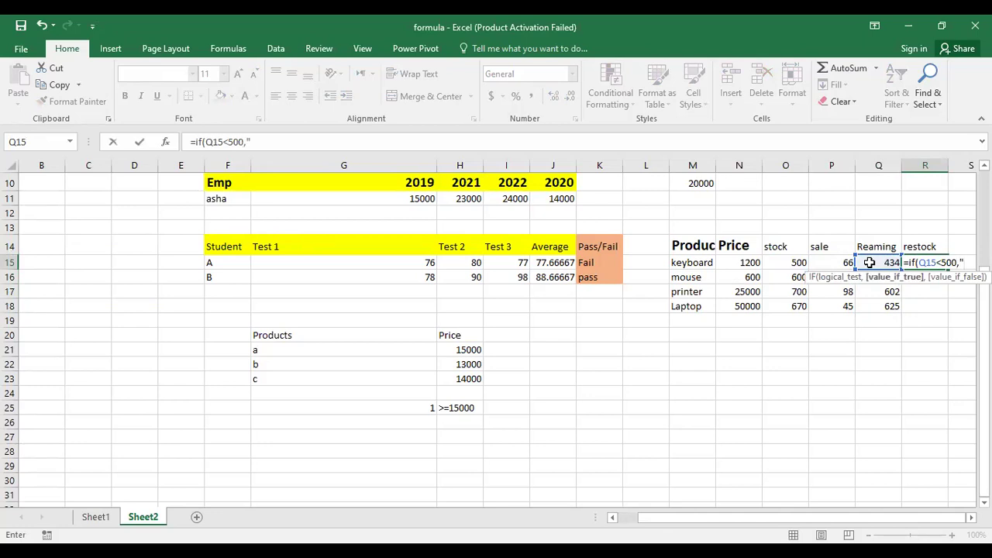
pyautogui.write('Restock')
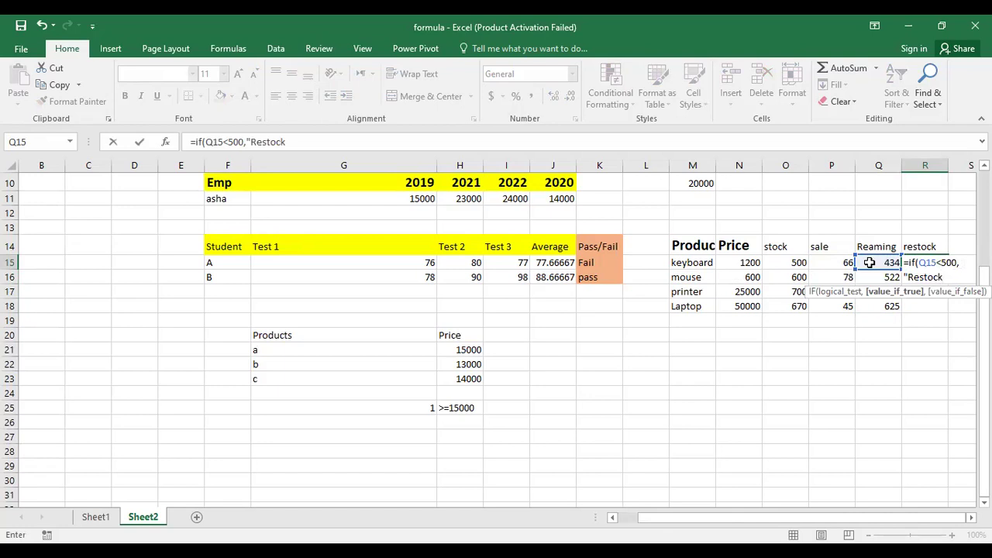
pyautogui.write('" ,')
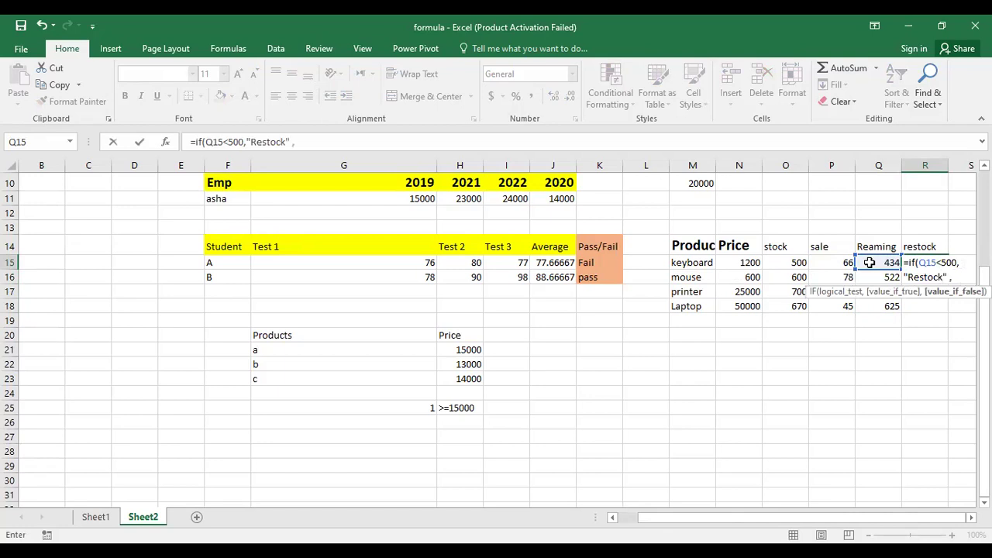
pyautogui.write(' "Not needed')
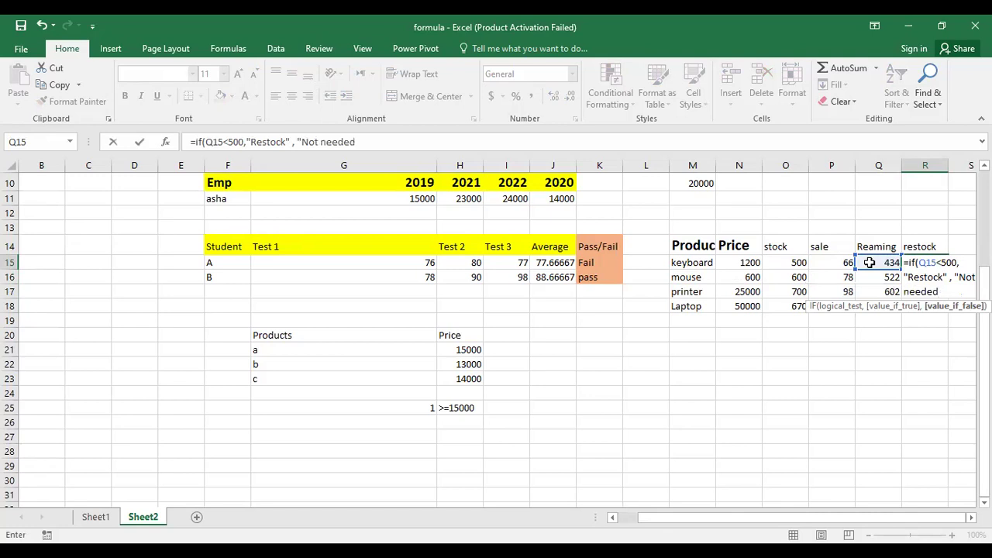
pyautogui.write('")')
pyautogui.press('Return')
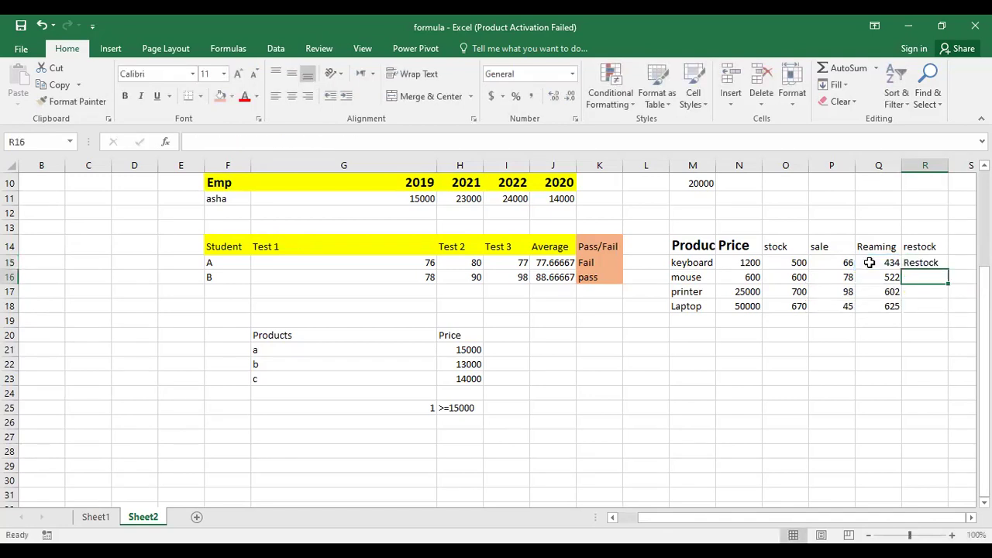
# Fill the restock IF formula from R15 down to R18 for the mouse, printer and Laptop.
pyautogui.click(945, 264)
pyautogui.doubleClick(942, 263)
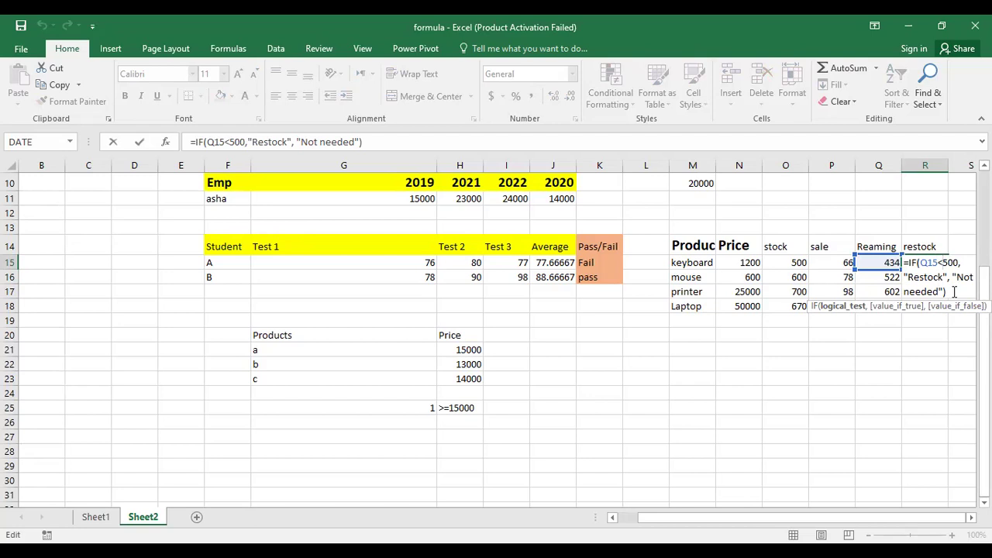
pyautogui.hotkey('ctrl', 'Return')
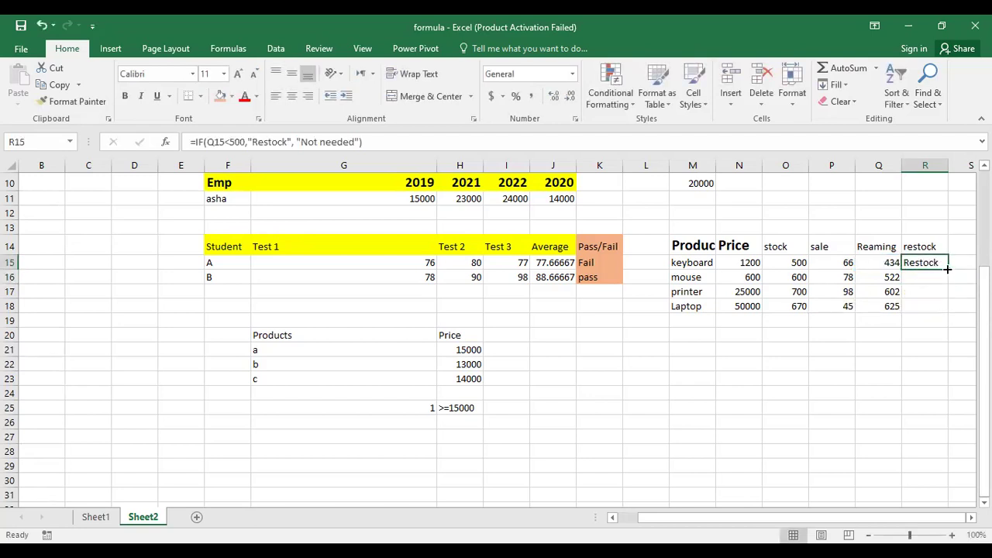
pyautogui.moveTo(947, 269); pyautogui.dragTo(948, 310)
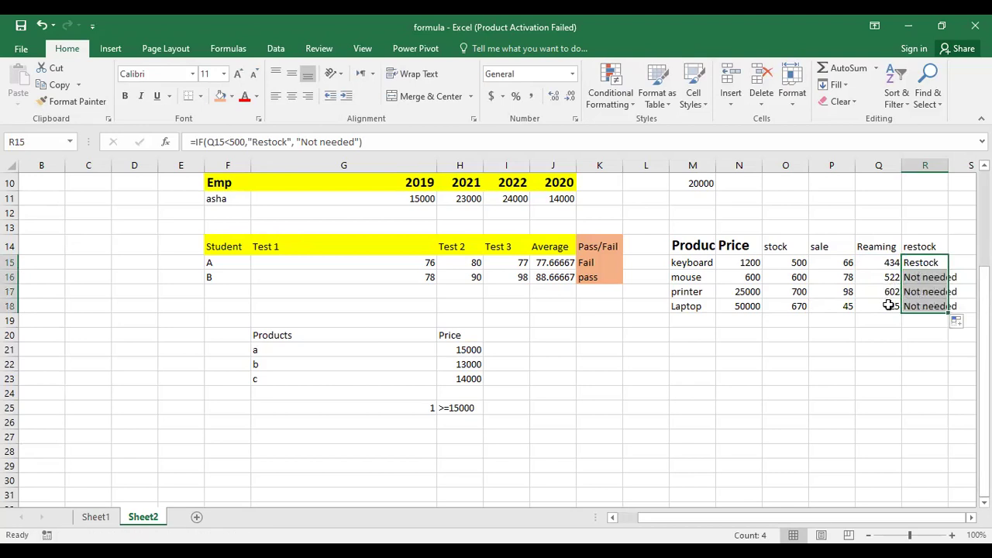
pyautogui.click(938, 305)
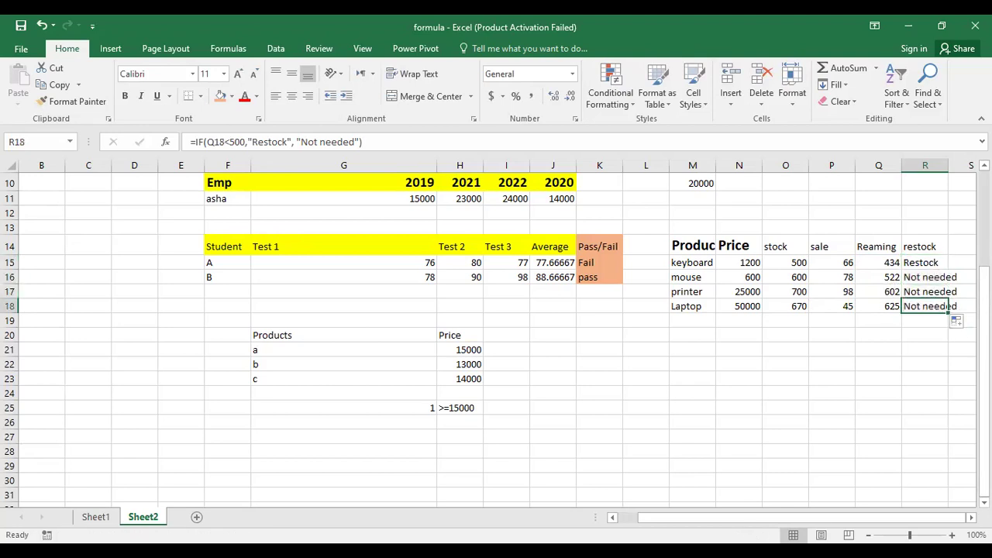
pyautogui.click(888, 347)
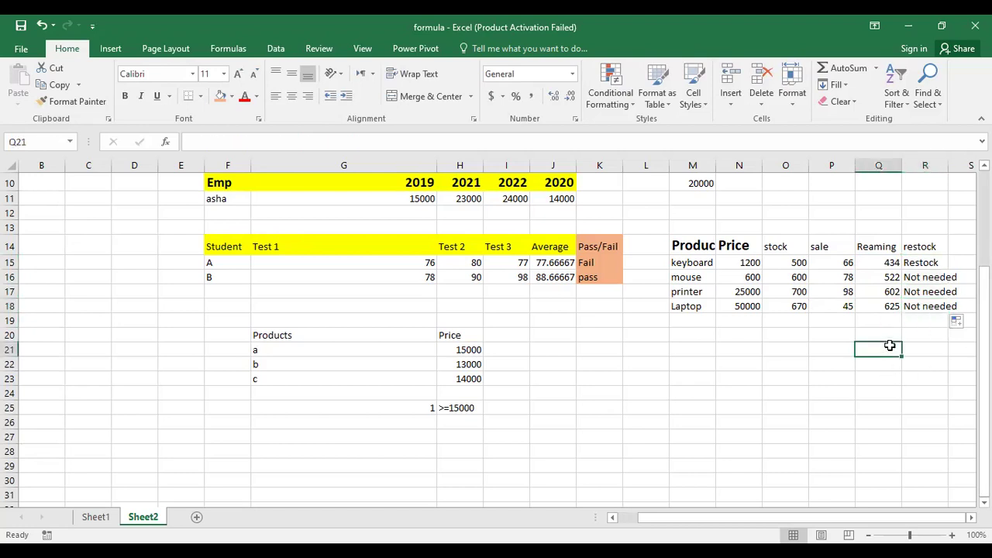
# Check the keyboard's remaining-stock formula in Q15 and the restock formulas in R15 and R17.
pyautogui.doubleClick(888, 263)
pyautogui.click(927, 263)
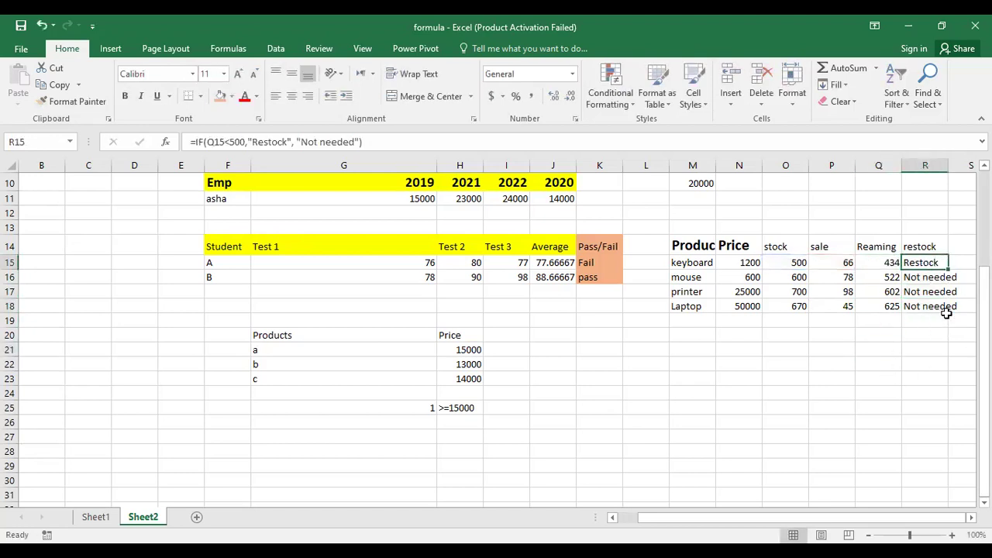
pyautogui.click(936, 290)
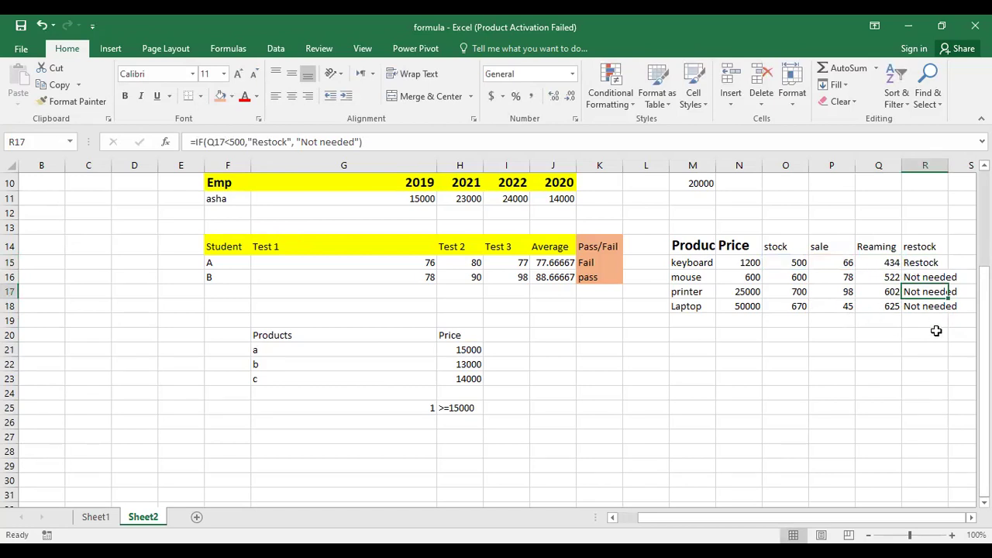
pyautogui.click(931, 318)
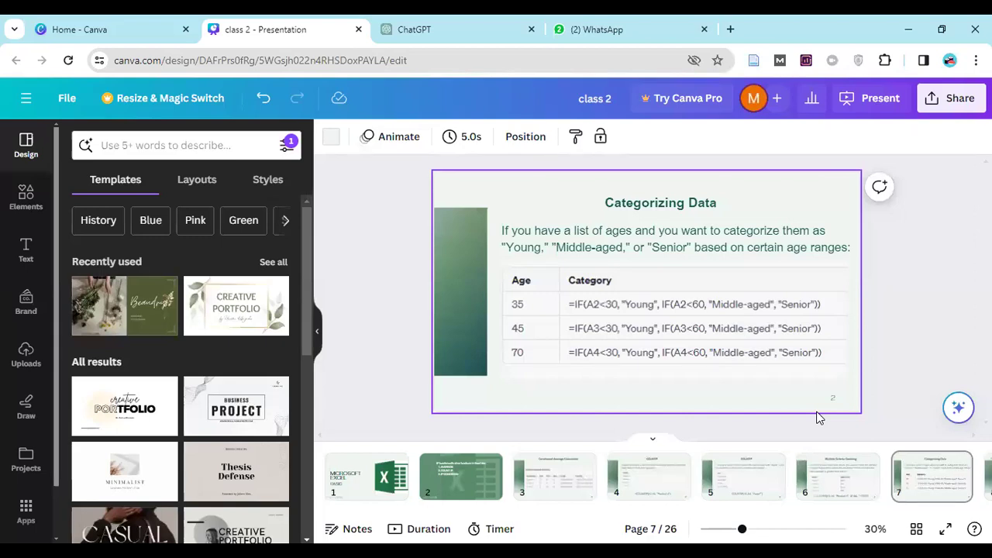
# Switch to the Canva presentation and show slide 8, on inventory, sales, purchases, revenue, profit, loss and stock levels, in full screen.
pyautogui.press('pagedown')
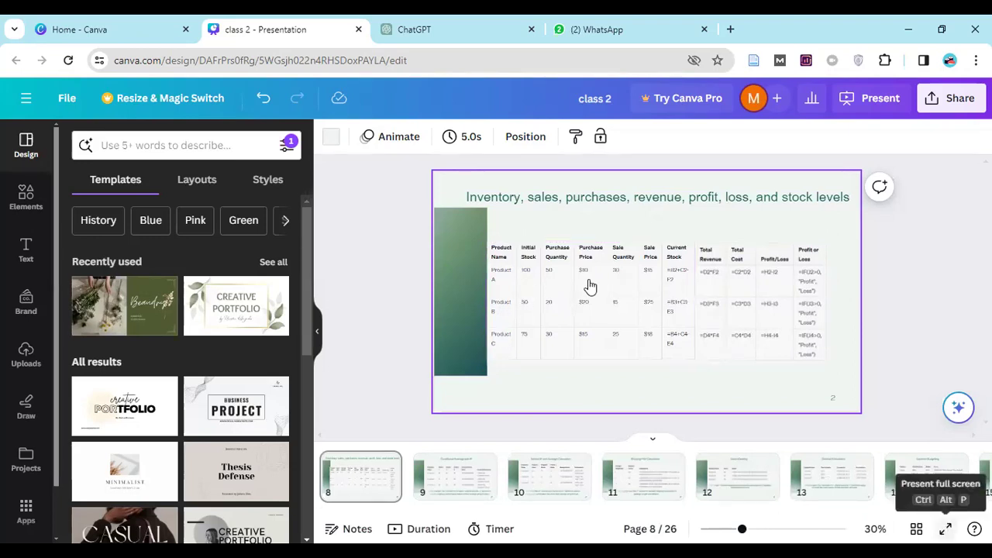
pyautogui.hotkey('ctrl', 'alt', 'p')
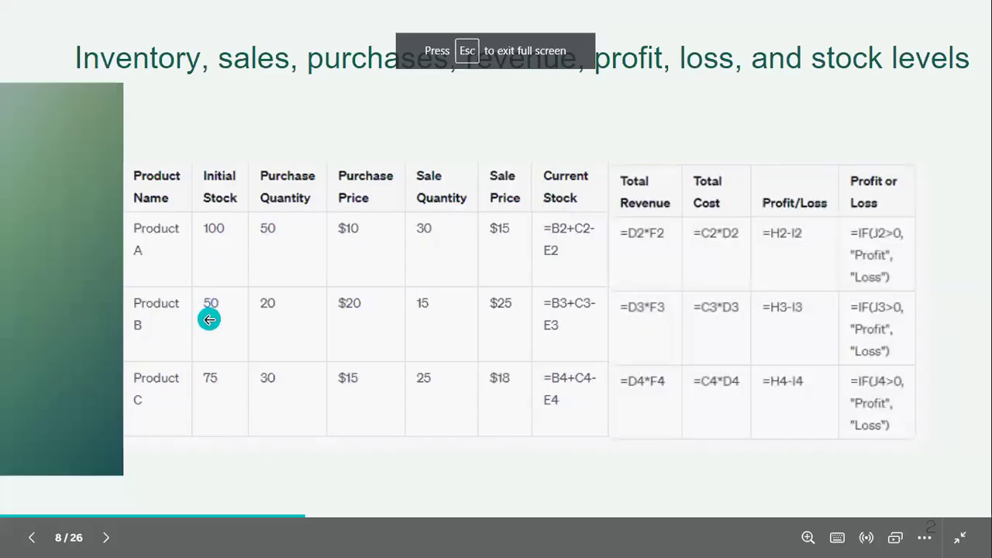